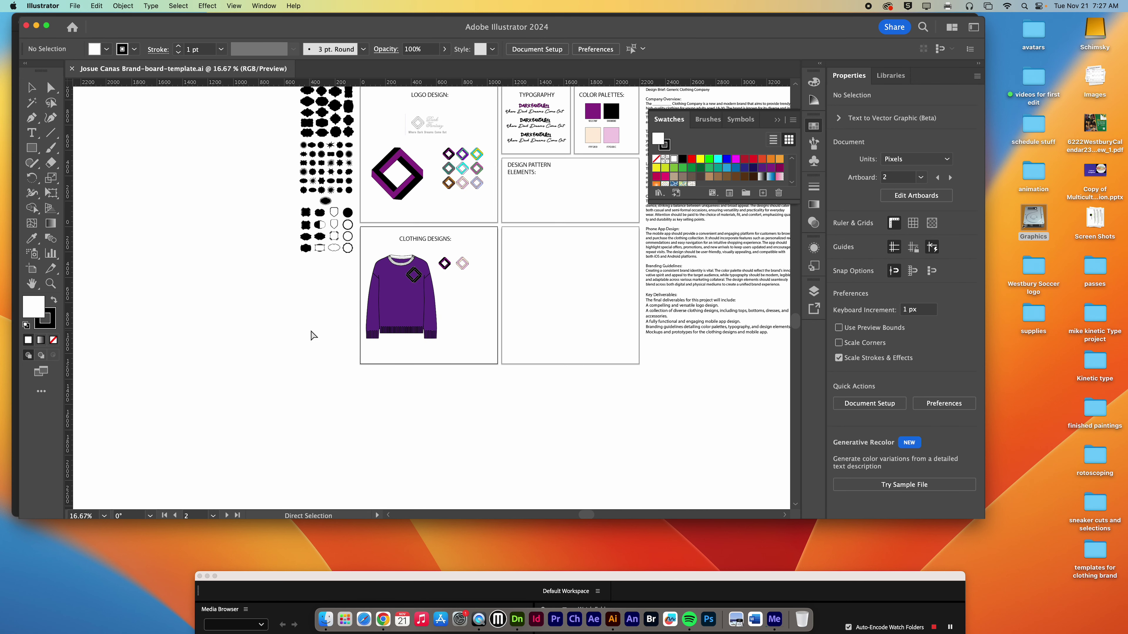
Marquee-select the loose shape columns beside the board and delete them.
{"action": "left_click_drag", "start_coordinate": [478, 277], "coordinate": [396, 355]}
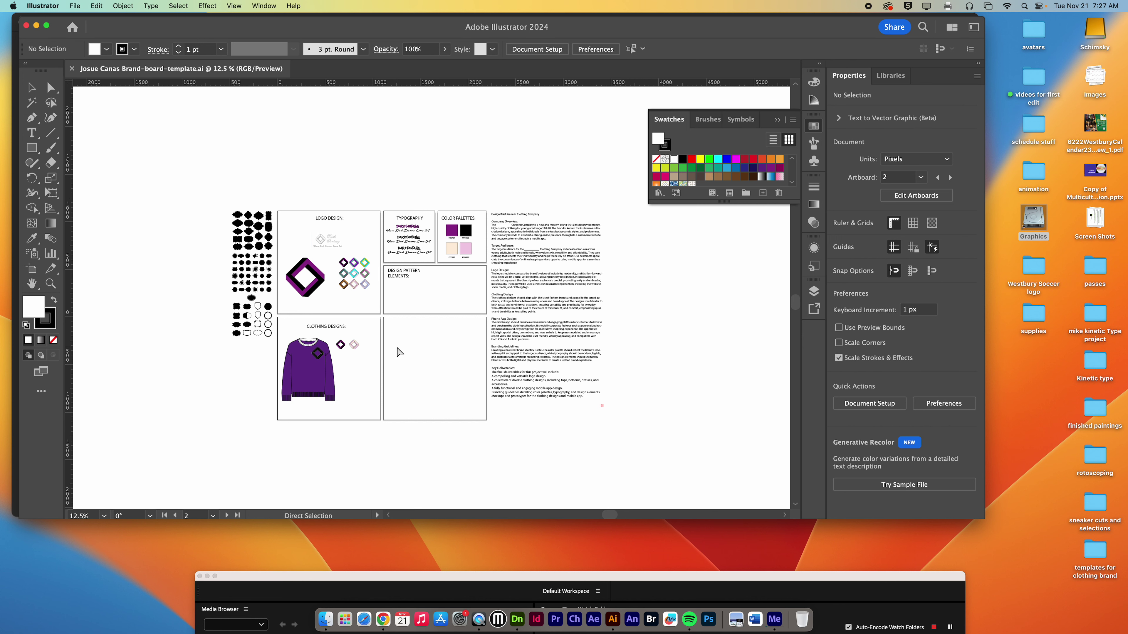
{"action": "key", "text": "super+equal"}
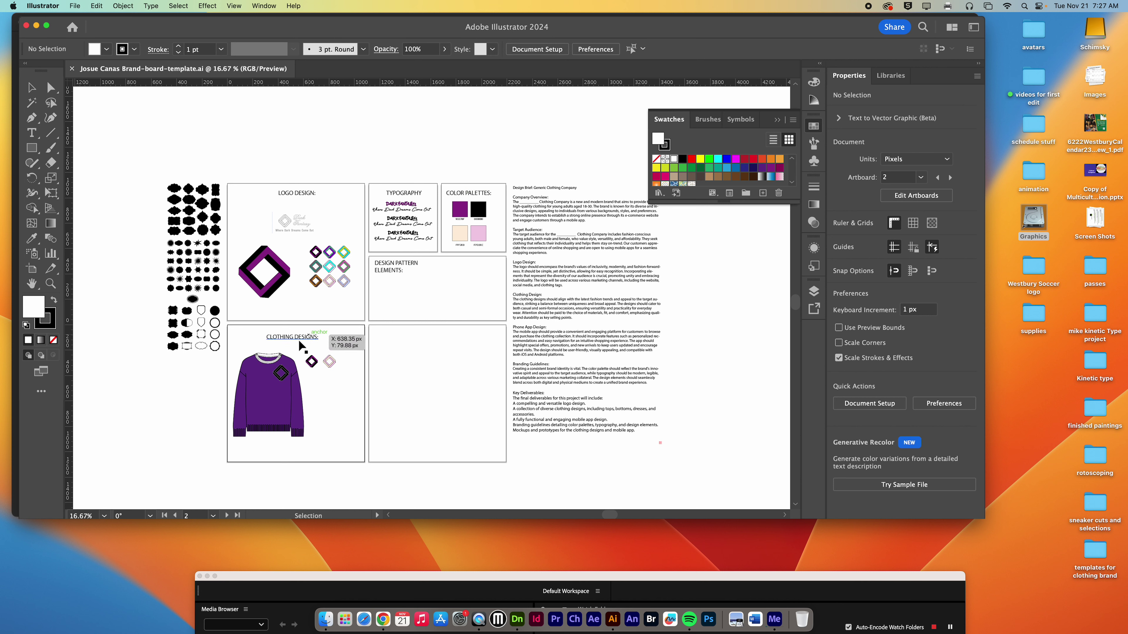
{"action": "left_click_drag", "start_coordinate": [192, 297], "coordinate": [192, 298]}
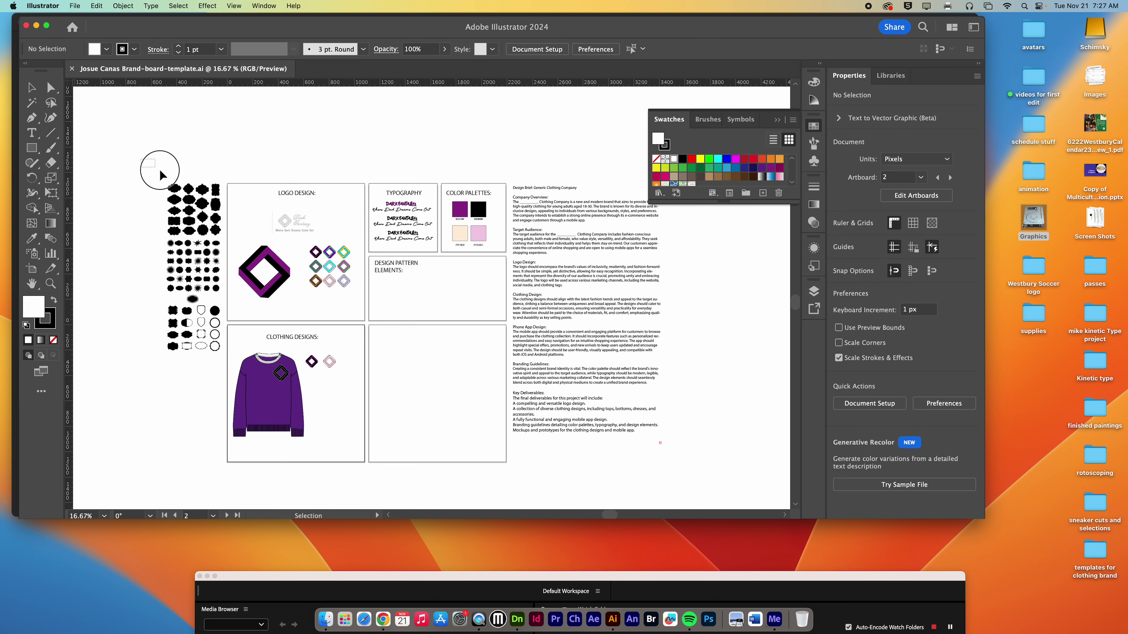
{"action": "left_click_drag", "start_coordinate": [162, 170], "coordinate": [222, 292]}
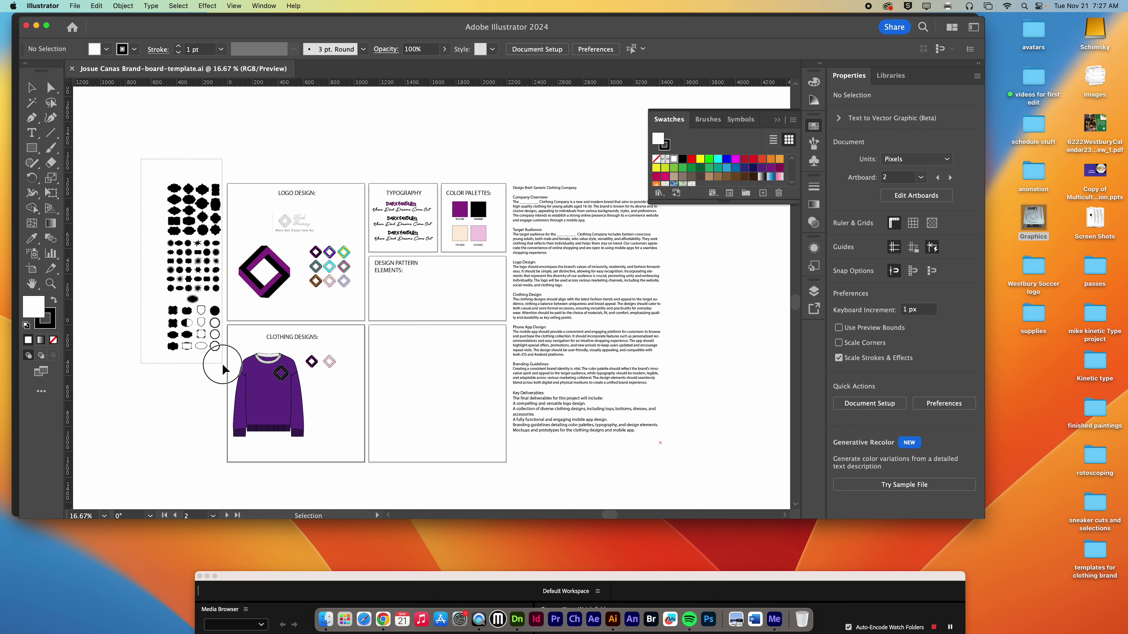
{"action": "left_click_drag", "start_coordinate": [222, 363], "coordinate": [222, 362]}
{"action": "key", "text": "Delete"}
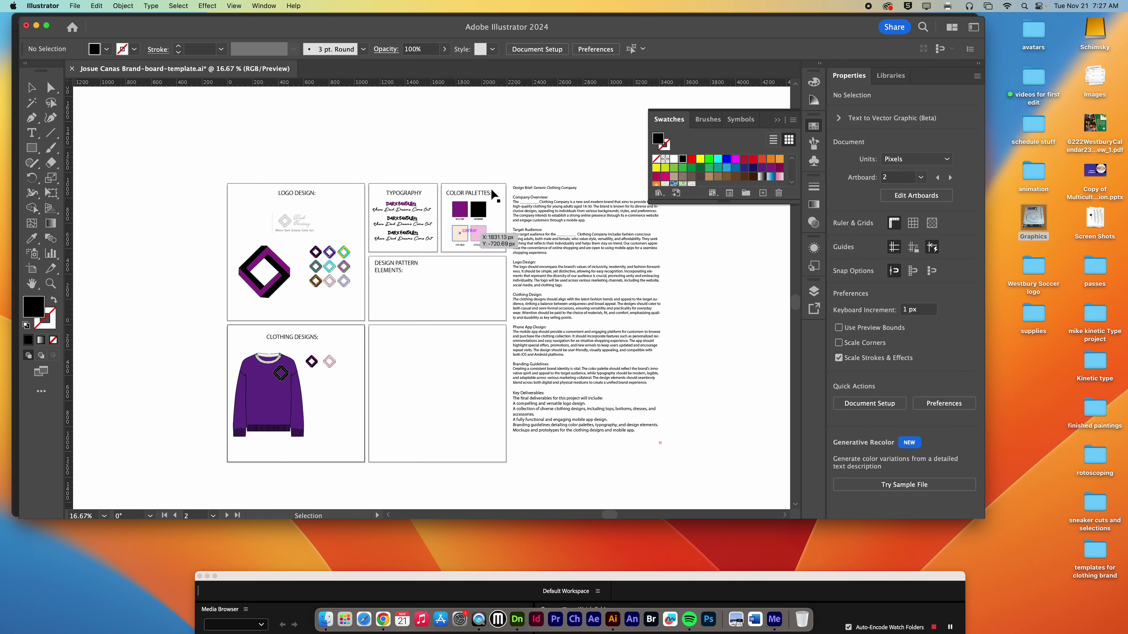
Delete the Design Brief text block next to the brand board.
{"action": "left_click_drag", "start_coordinate": [536, 208], "coordinate": [561, 216]}
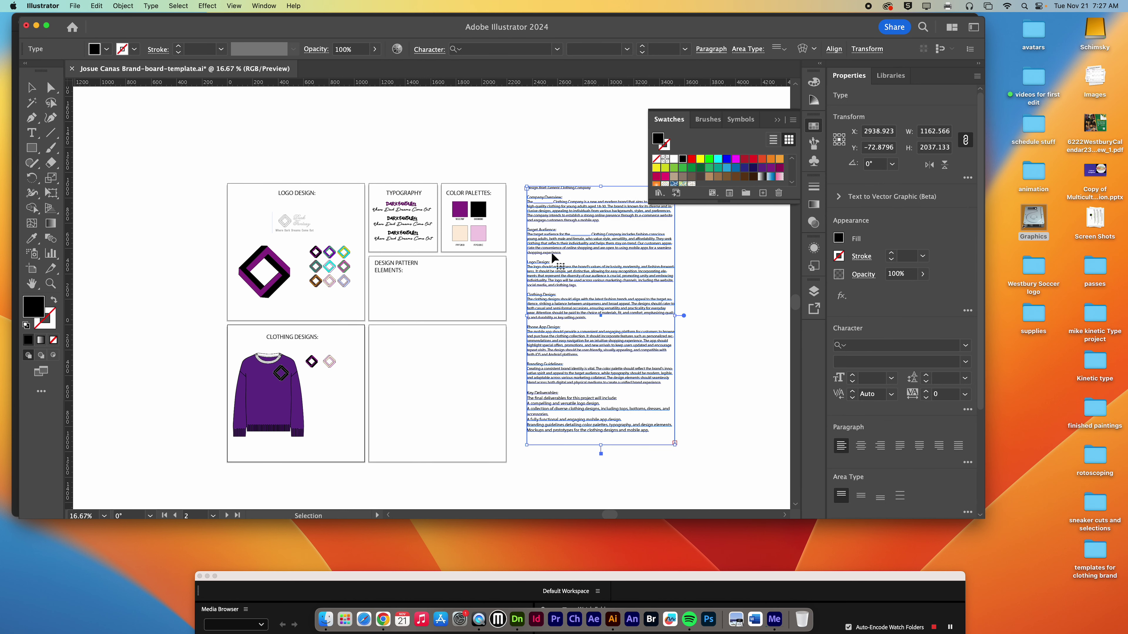
{"action": "left_click", "coordinate": [586, 393]}
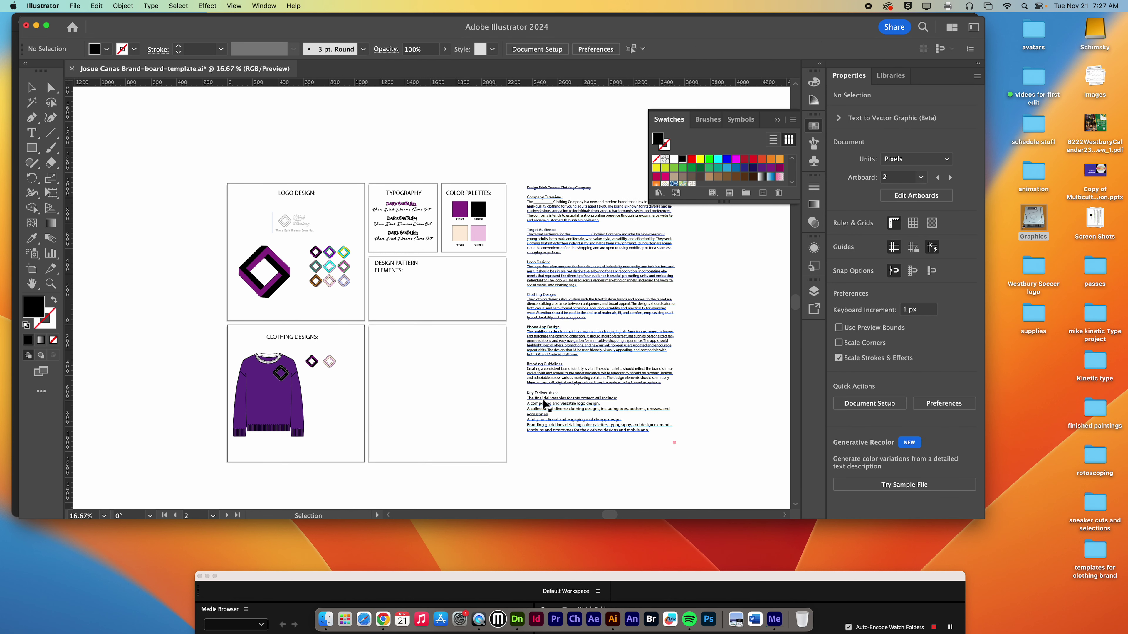
{"action": "left_click", "coordinate": [560, 279]}
{"action": "key", "text": "Delete"}
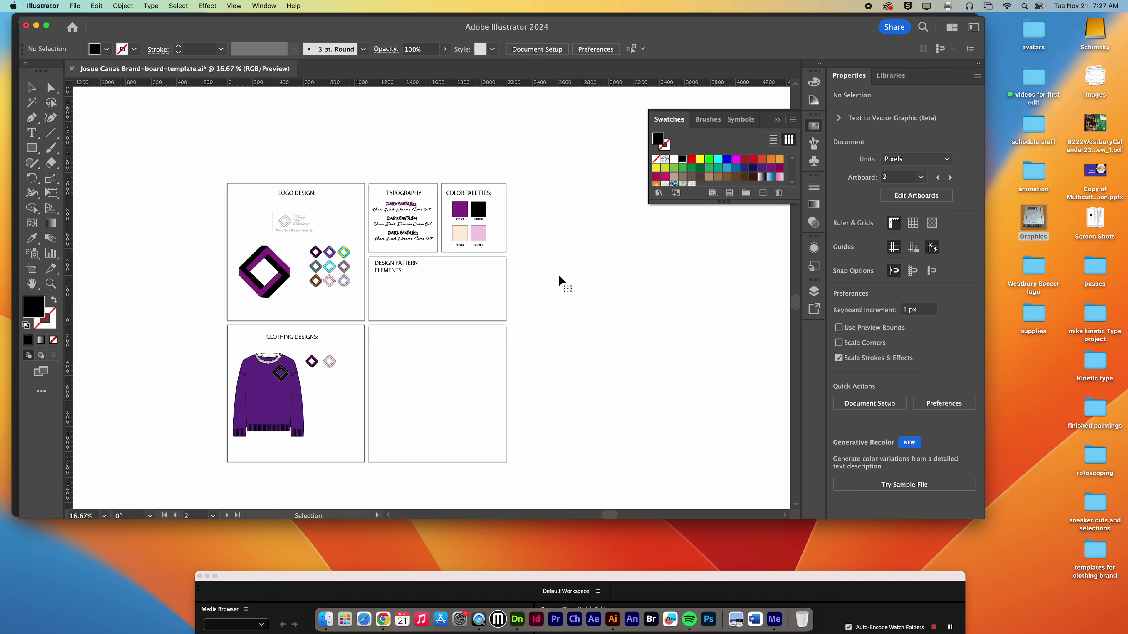
In the Logo Design area, duplicate the purple-black diamond logo as small icon copies.
{"action": "key", "text": "z"}
{"action": "left_click_drag", "start_coordinate": [234, 234], "coordinate": [404, 278]}
{"action": "scroll", "coordinate": [404, 279], "scroll_direction": "right", "scroll_amount": 2}
{"action": "scroll", "coordinate": [404, 278], "scroll_direction": "up", "scroll_amount": 1}
{"action": "key", "text": "v"}
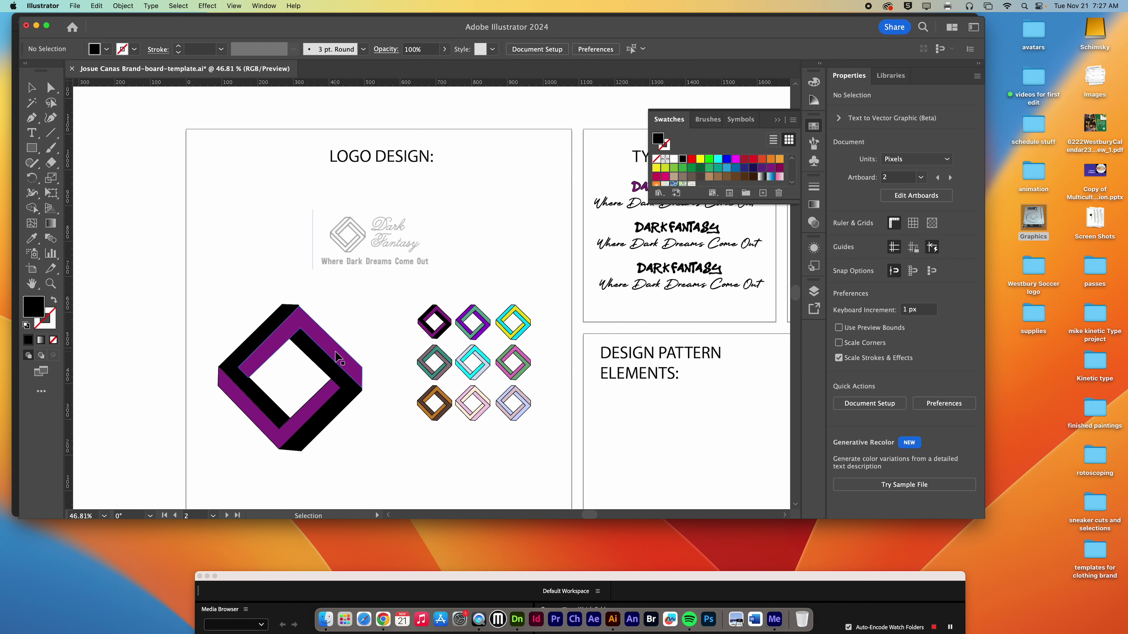
{"action": "left_click", "coordinate": [335, 362]}
{"action": "left_click_drag", "start_coordinate": [329, 353], "coordinate": [556, 213], "text": "alt"}
{"action": "mouse_move", "coordinate": [585, 307]}
{"action": "left_mouse_down"}
{"action": "mouse_move", "coordinate": [467, 186]}
{"action": "mouse_move", "coordinate": [484, 206]}
{"action": "mouse_move", "coordinate": [522, 211]}
{"action": "mouse_move", "coordinate": [518, 243]}
{"action": "left_mouse_up"}
{"action": "left_click_drag", "start_coordinate": [519, 247], "coordinate": [520, 282], "text": "alt"}
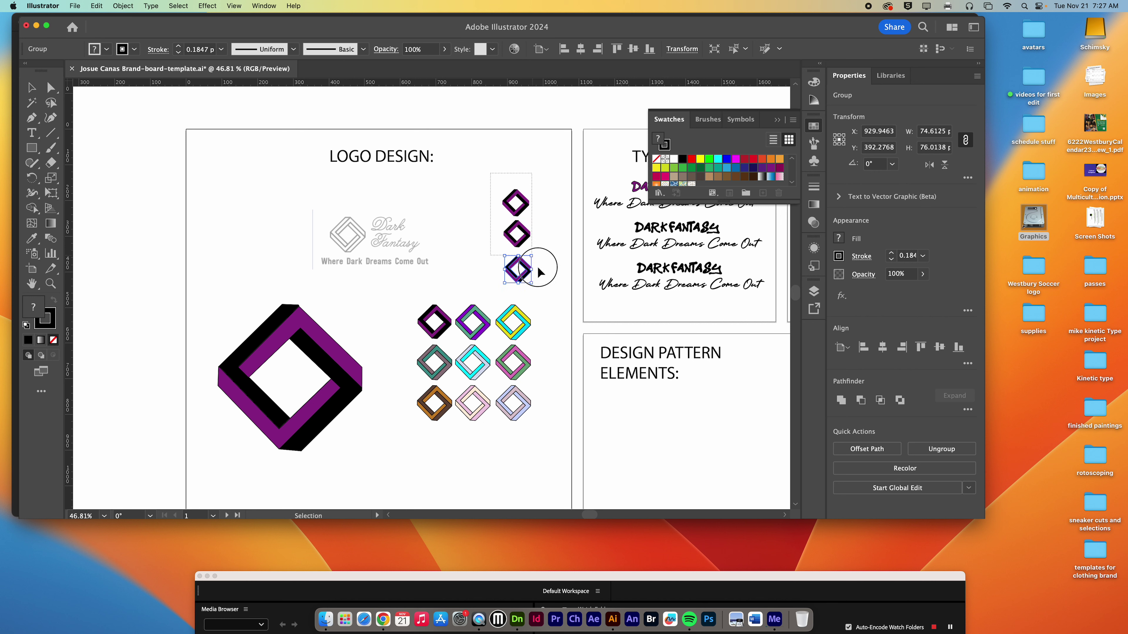
{"action": "left_click", "coordinate": [547, 289]}
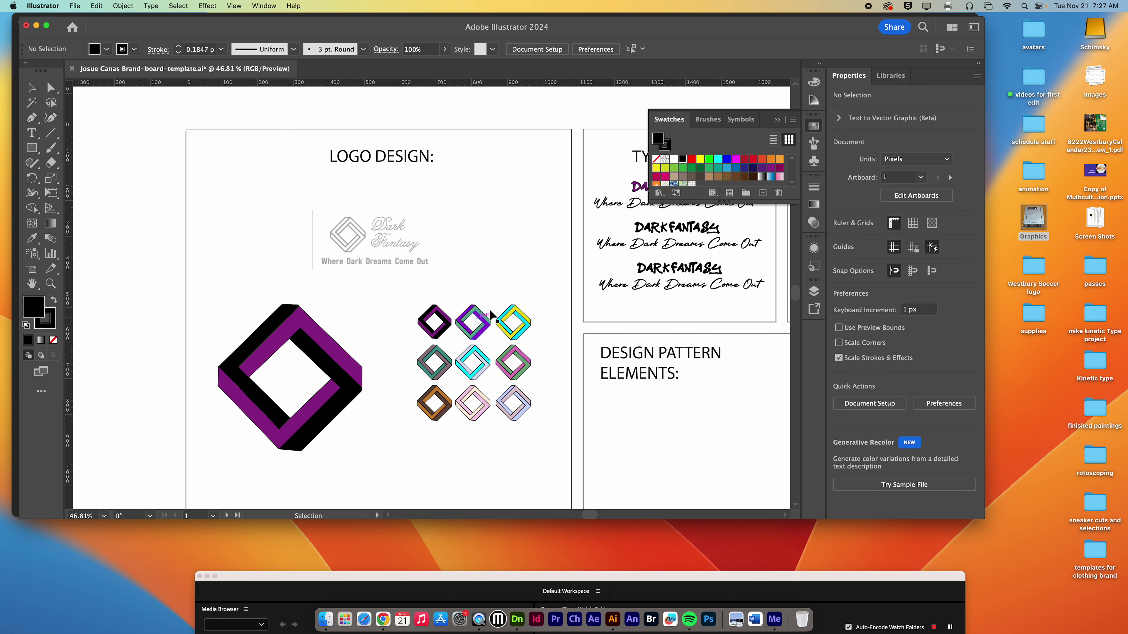
Delete the faded Dark Fantasy reference logo image.
{"action": "left_click", "coordinate": [356, 255]}
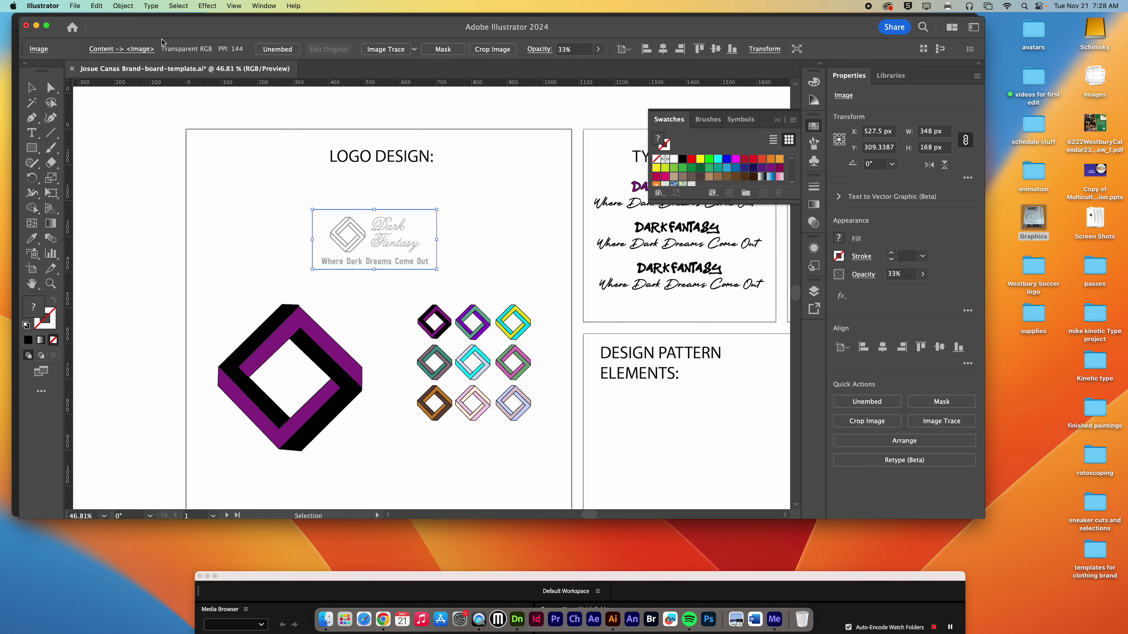
{"action": "left_click", "coordinate": [123, 5]}
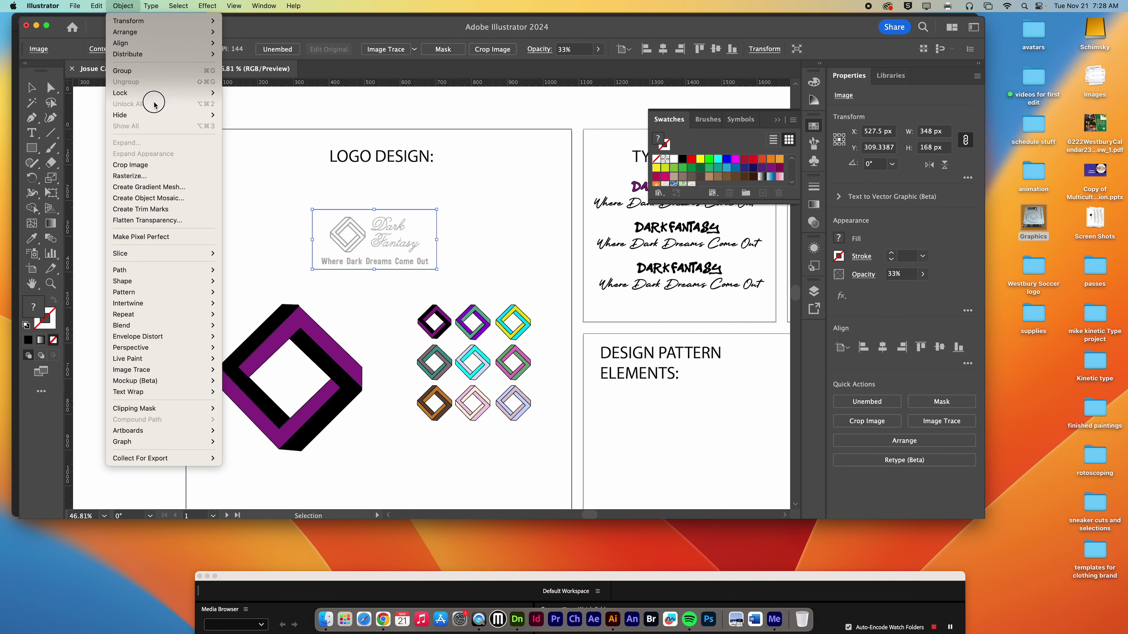
{"action": "left_click", "coordinate": [386, 226]}
{"action": "key", "text": "Delete"}
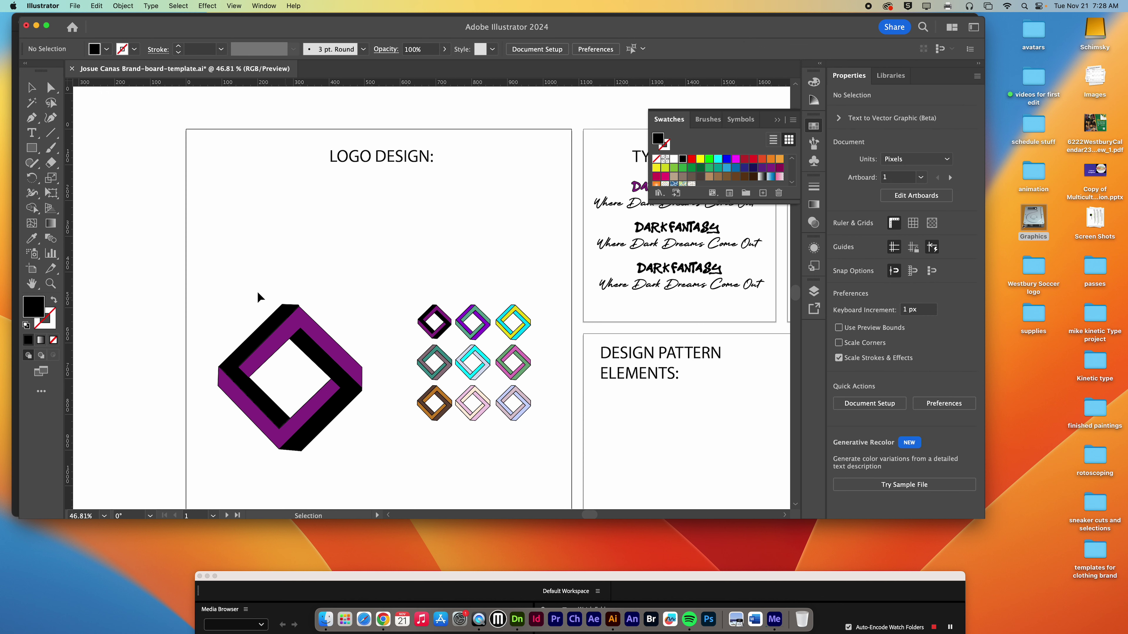
Enlarge the purple-black diamond logo and move it up and left in the board.
{"action": "left_click_drag", "start_coordinate": [215, 281], "coordinate": [385, 479]}
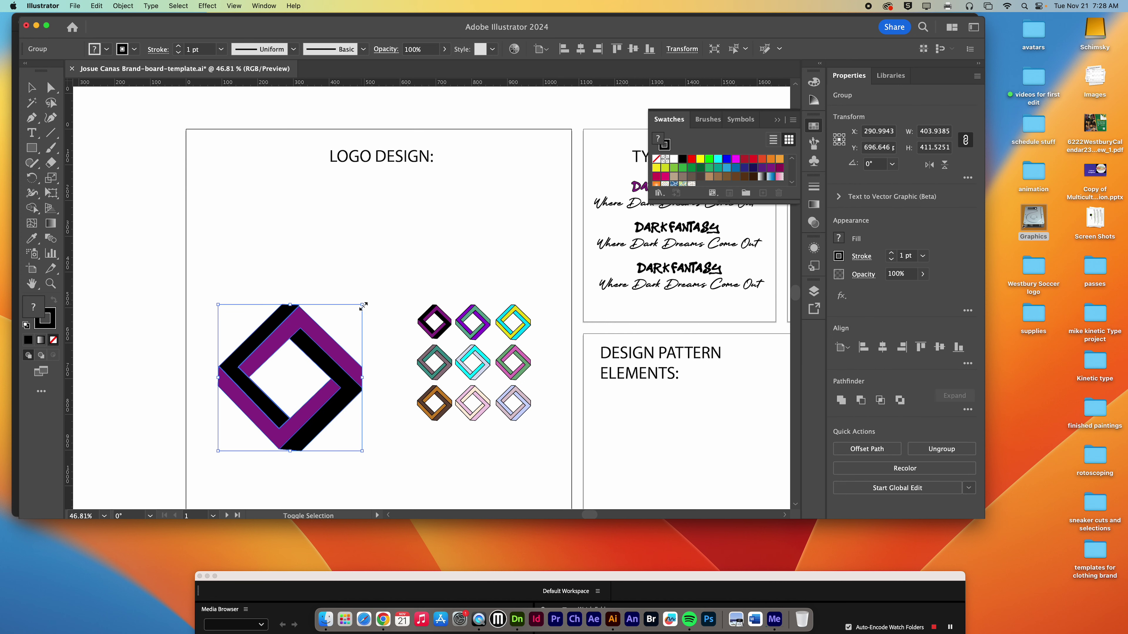
{"action": "left_click_drag", "start_coordinate": [362, 306], "coordinate": [423, 245]}
{"action": "left_click_drag", "start_coordinate": [370, 295], "coordinate": [351, 239]}
{"action": "left_click", "coordinate": [457, 251]}
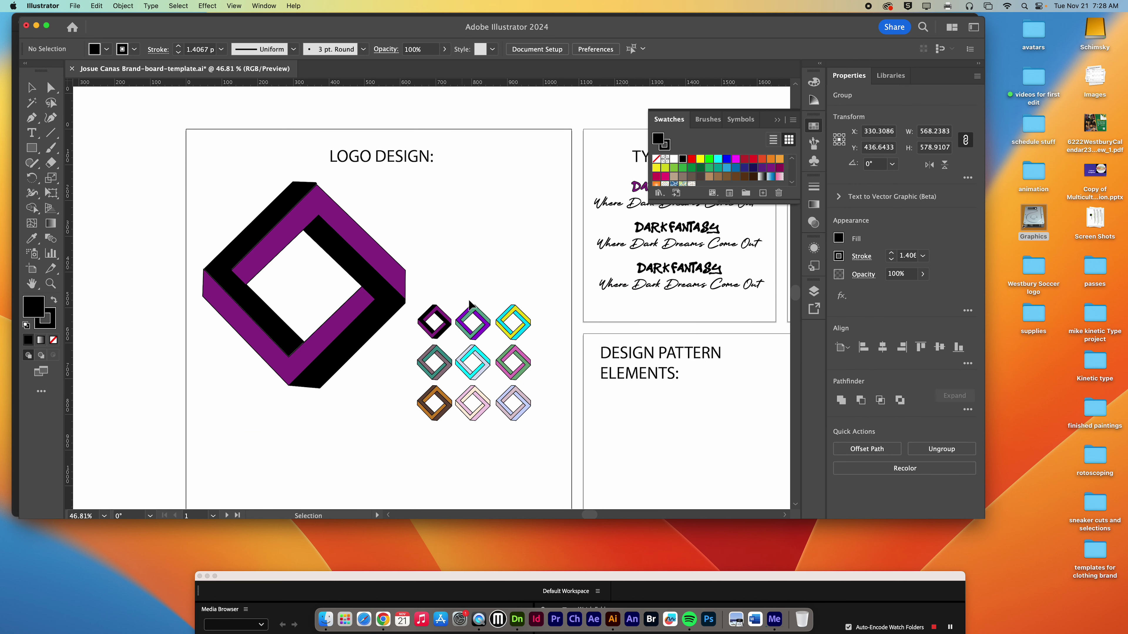
{"action": "scroll", "coordinate": [423, 292], "scroll_direction": "down", "scroll_amount": 3}
{"action": "scroll", "coordinate": [423, 292], "scroll_direction": "right", "scroll_amount": 4}
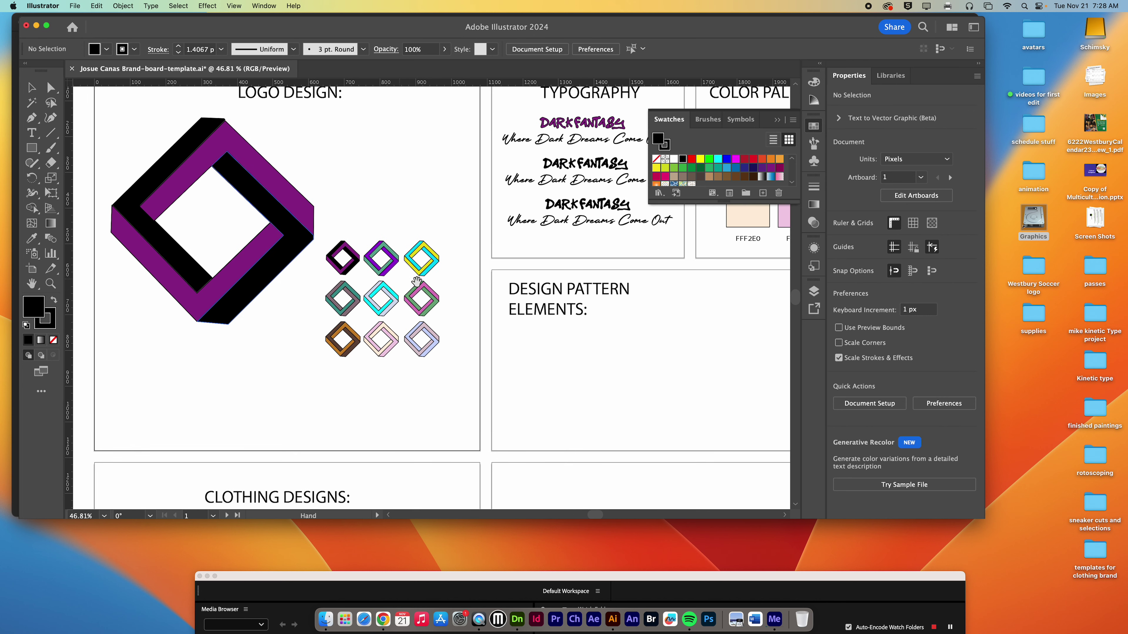
{"action": "scroll", "coordinate": [234, 249], "scroll_direction": "up", "scroll_amount": 3}
{"action": "scroll", "coordinate": [233, 249], "scroll_direction": "right", "scroll_amount": 6}
Expand the TYPOGRAPHY heading into outline shapes with Object > Expand (Object and Fill).
{"action": "key", "text": "z"}
{"action": "left_click_drag", "start_coordinate": [267, 196], "coordinate": [339, 225]}
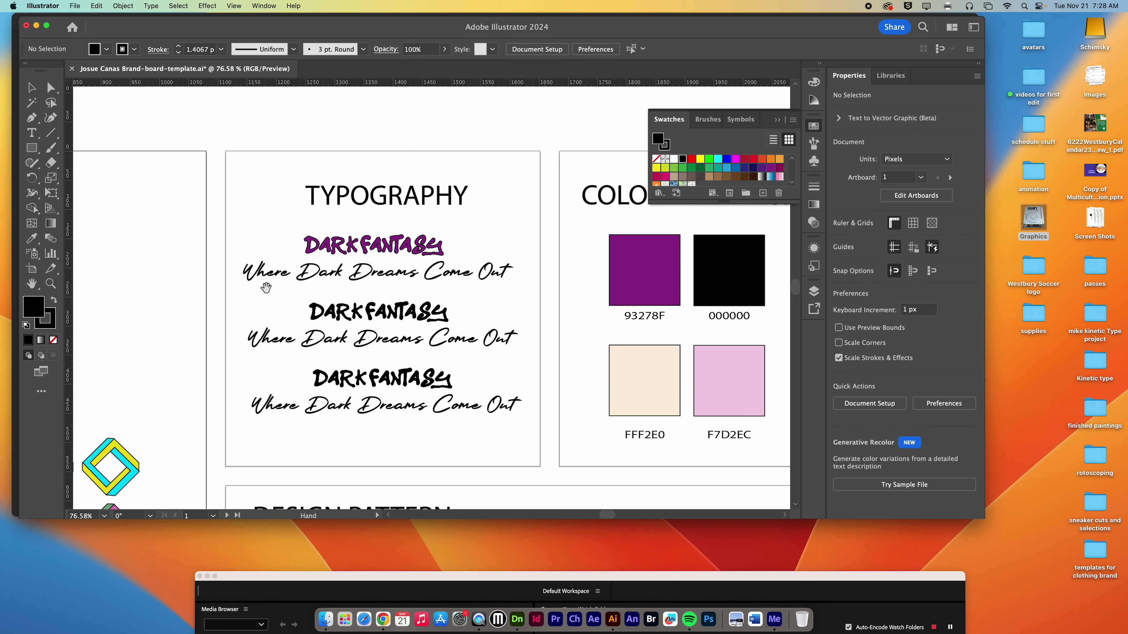
{"action": "left_click_drag", "start_coordinate": [264, 284], "coordinate": [346, 284]}
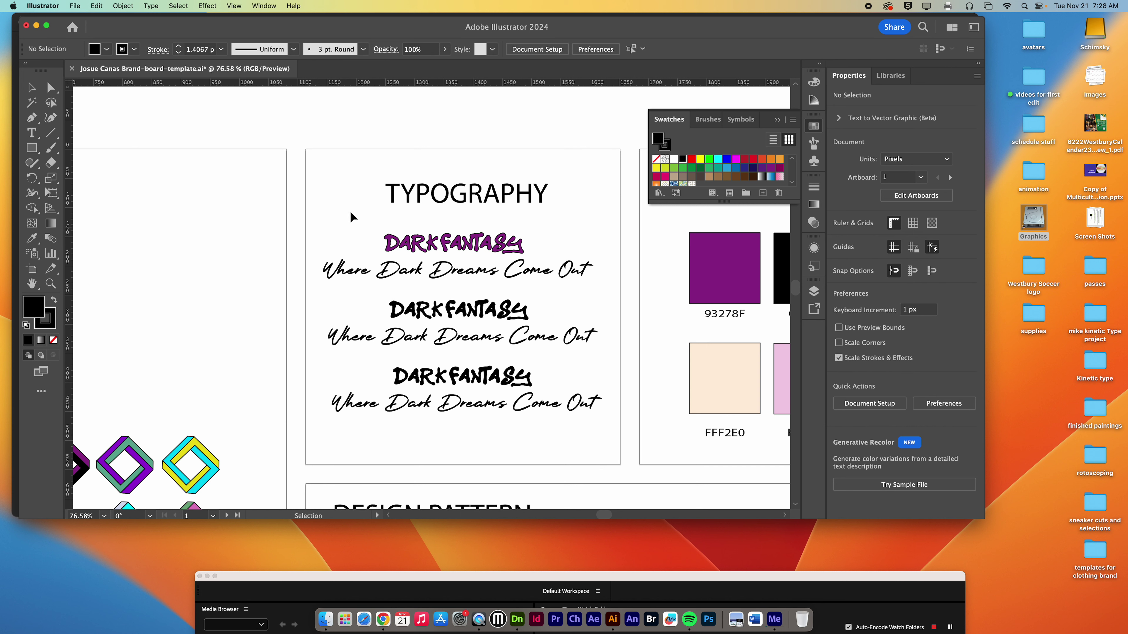
{"action": "left_click", "coordinate": [390, 201]}
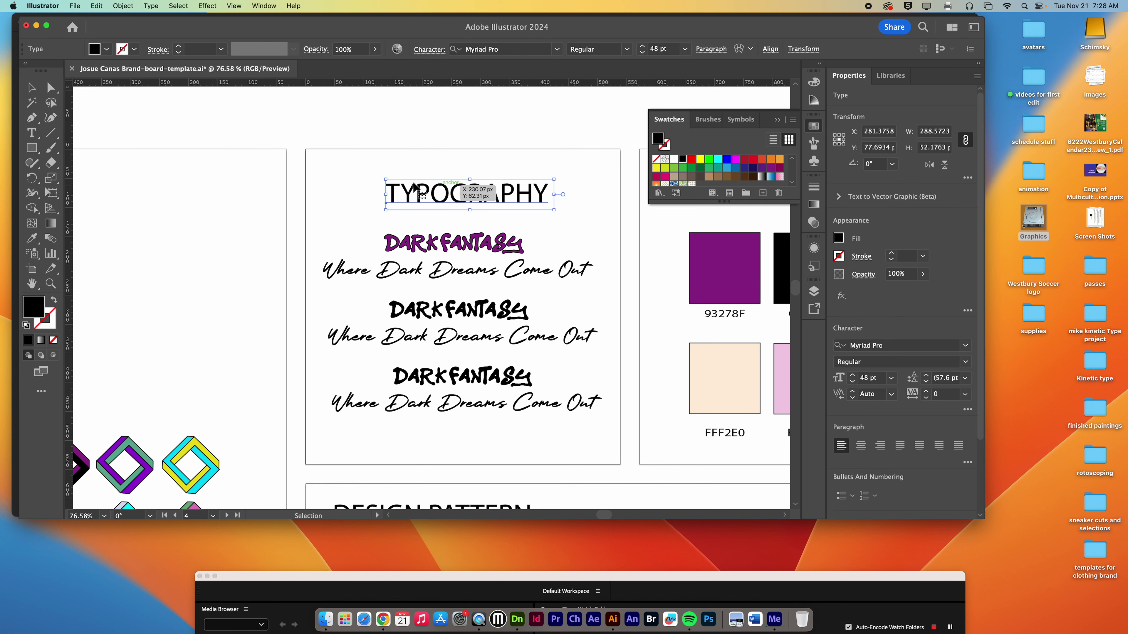
{"action": "left_click", "coordinate": [124, 5]}
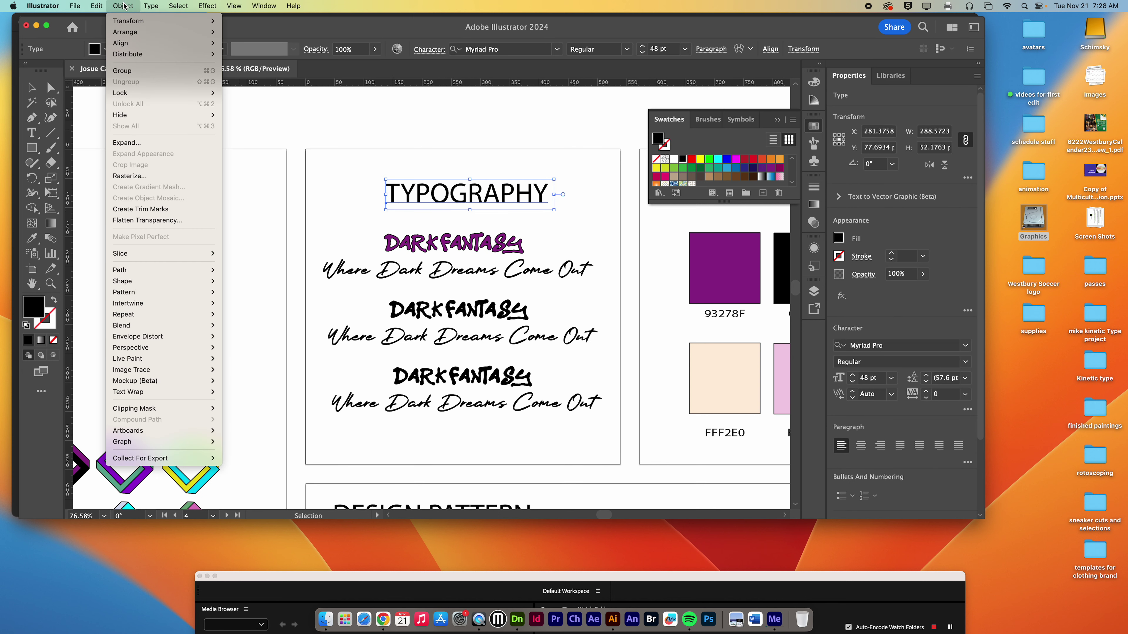
{"action": "left_click", "coordinate": [147, 143]}
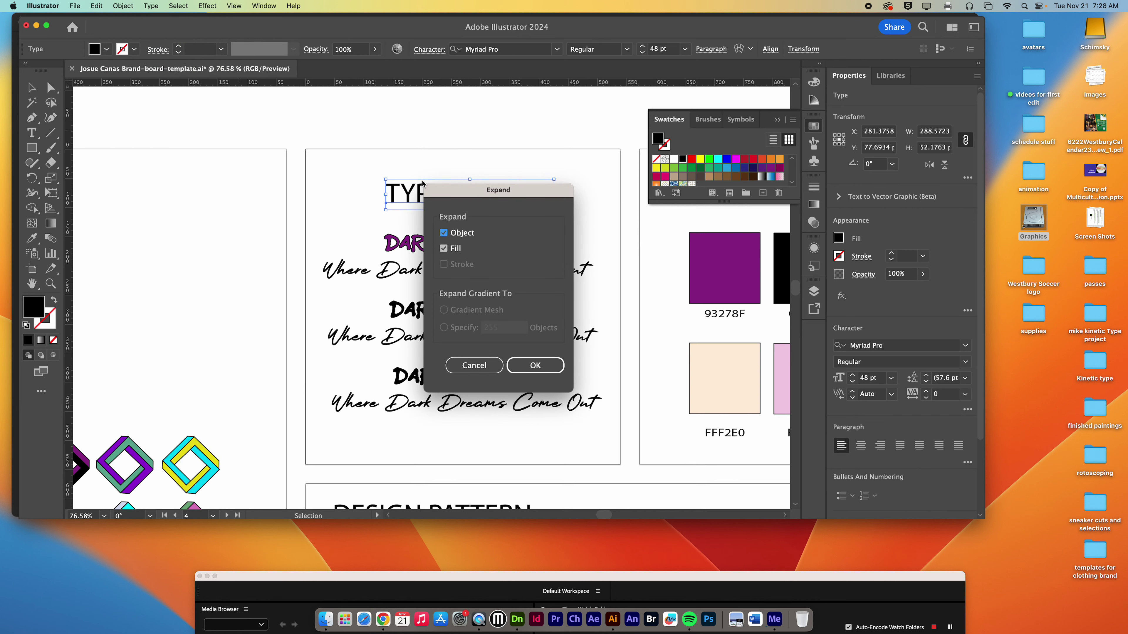
{"action": "left_click", "coordinate": [535, 365]}
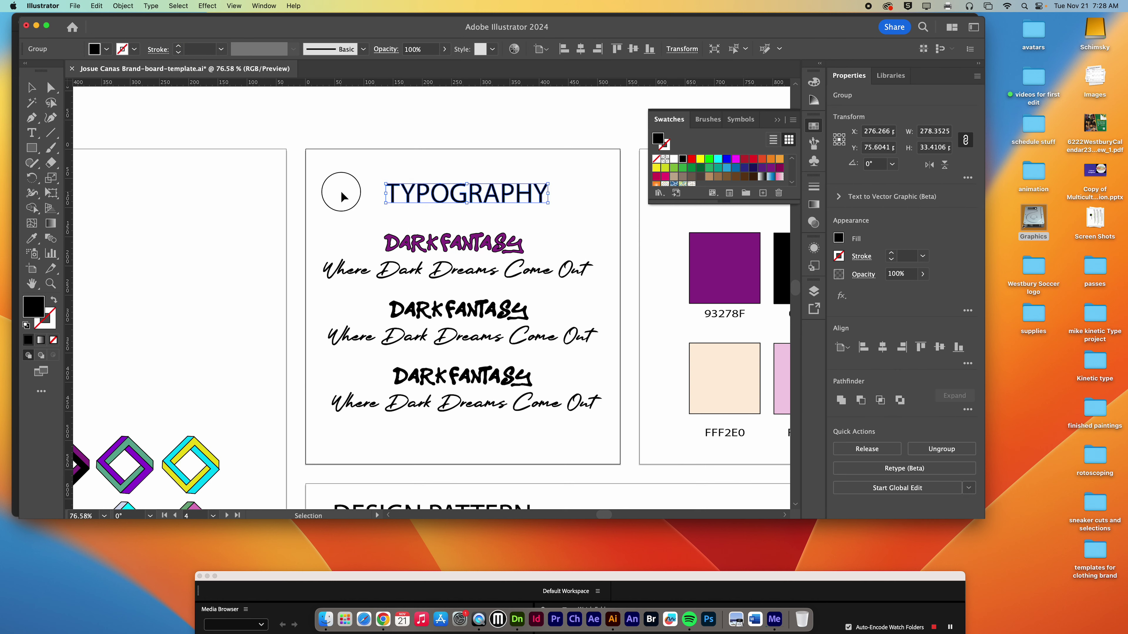
{"action": "left_click", "coordinate": [347, 196]}
Zoom in to check the outlined letter T path, then fit the Typography board in the window.
{"action": "key", "text": "z"}
{"action": "left_click_drag", "start_coordinate": [382, 177], "coordinate": [601, 284]}
{"action": "left_click_drag", "start_coordinate": [51, 88], "coordinate": [91, 87]}
{"action": "left_click", "coordinate": [454, 214]}
{"action": "left_click", "coordinate": [460, 189]}
{"action": "key", "text": "super+0"}
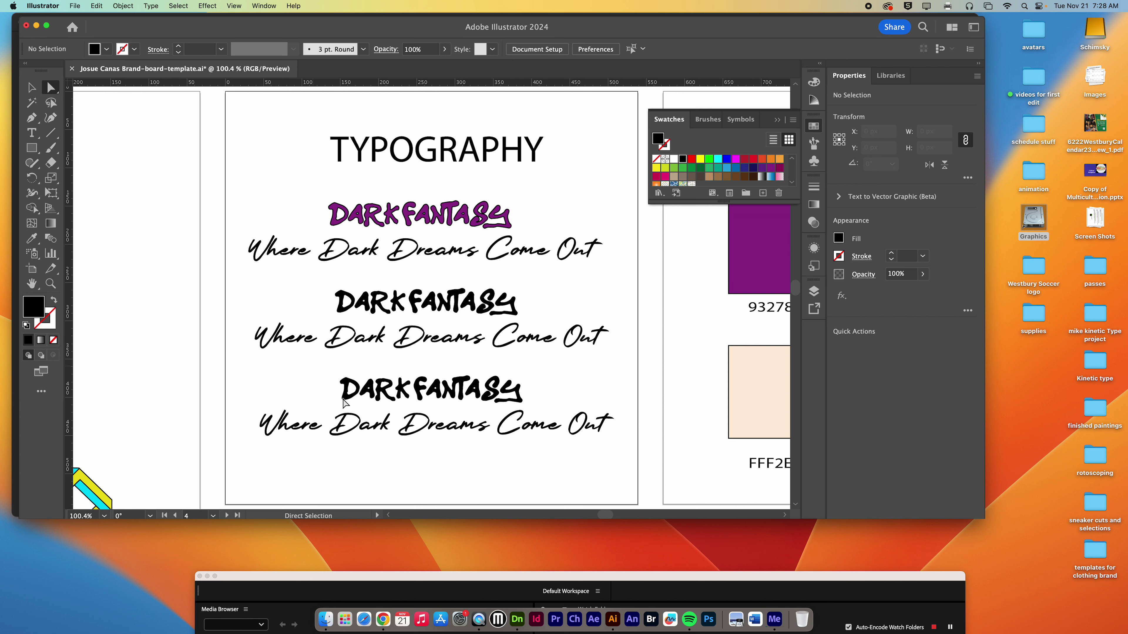
Fill the second DARK FANTASY title red.
{"action": "left_click", "coordinate": [30, 88]}
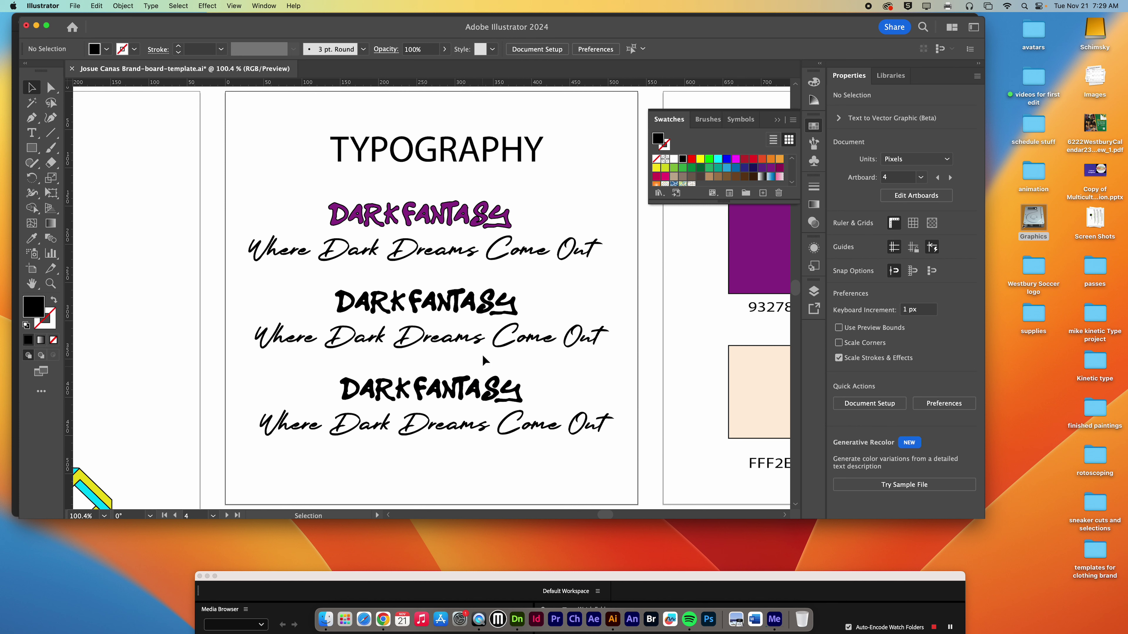
{"action": "left_click", "coordinate": [489, 313]}
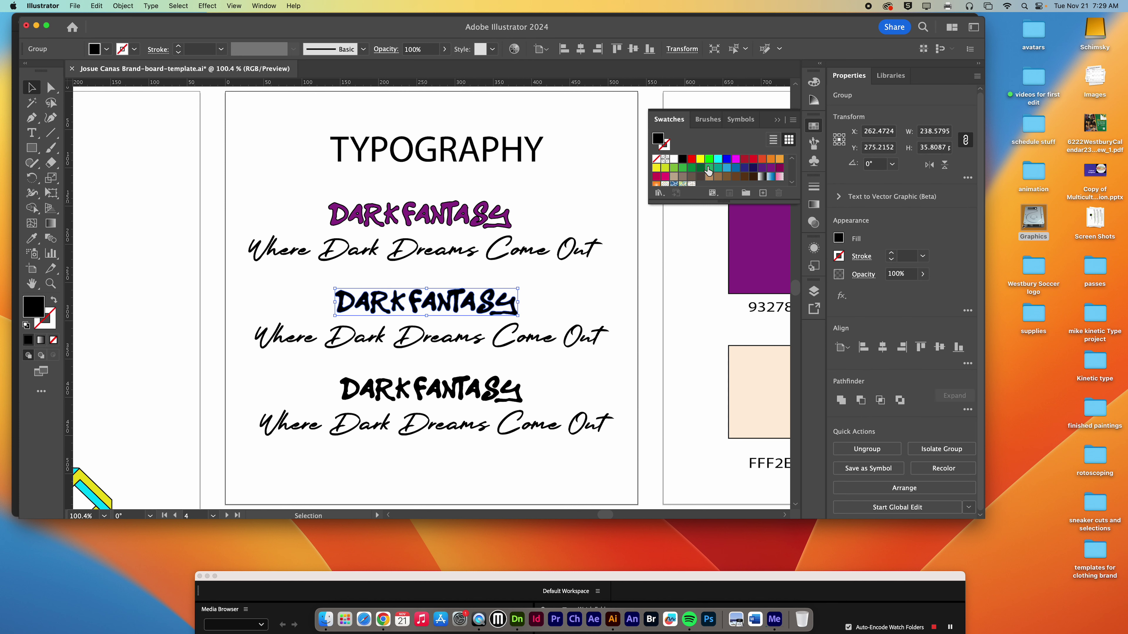
{"action": "left_click", "coordinate": [692, 164]}
{"action": "left_click", "coordinate": [602, 275]}
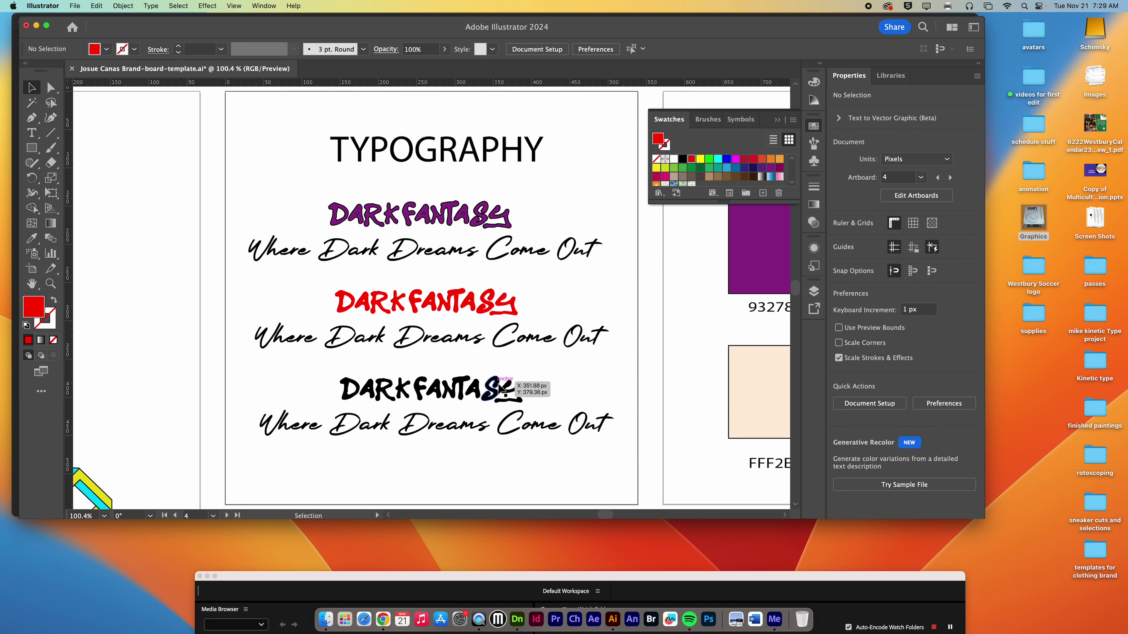
Fill the third DARK FANTASY title cyan and pan over to the COLOR PALETTES artboard.
{"action": "left_click", "coordinate": [509, 389]}
{"action": "left_click", "coordinate": [719, 166]}
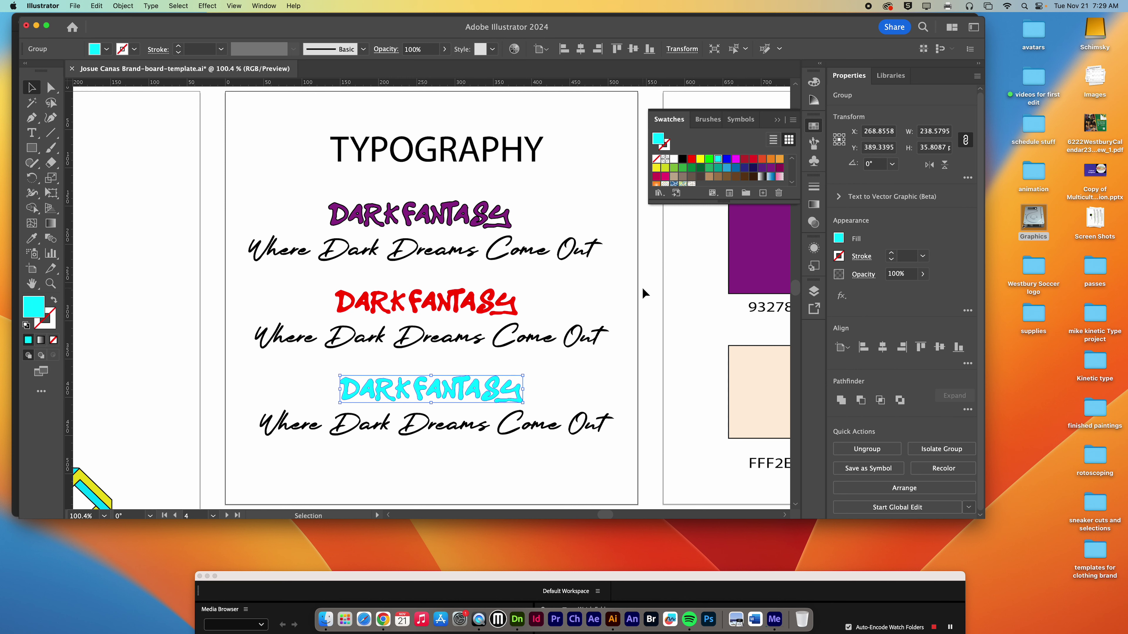
{"action": "left_click", "coordinate": [584, 293]}
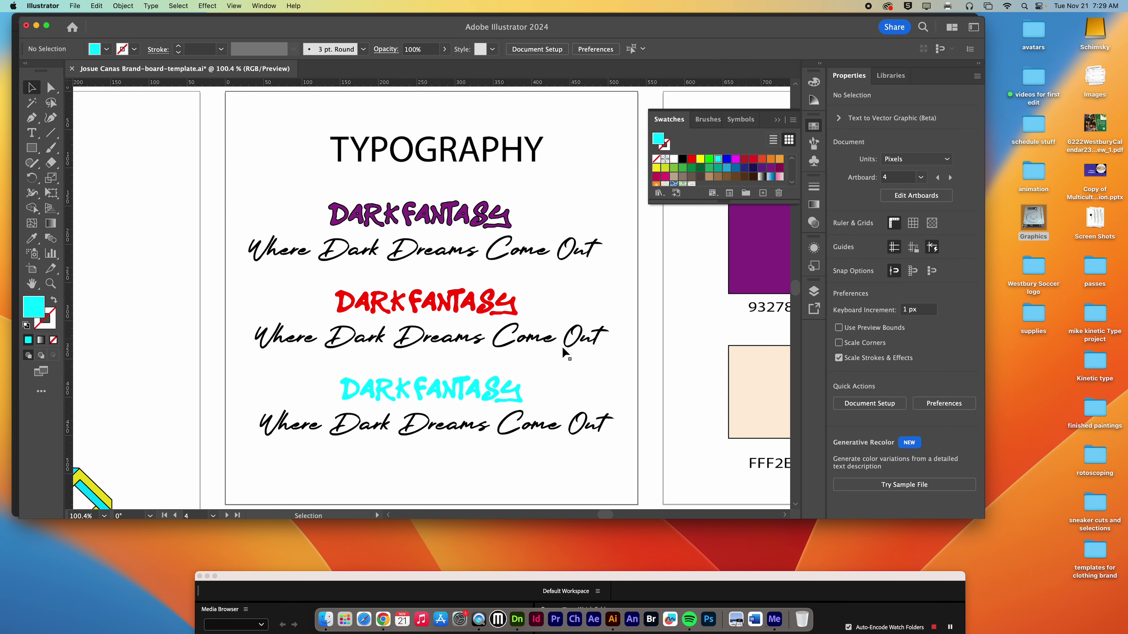
{"action": "left_click_drag", "start_coordinate": [648, 299], "coordinate": [347, 264]}
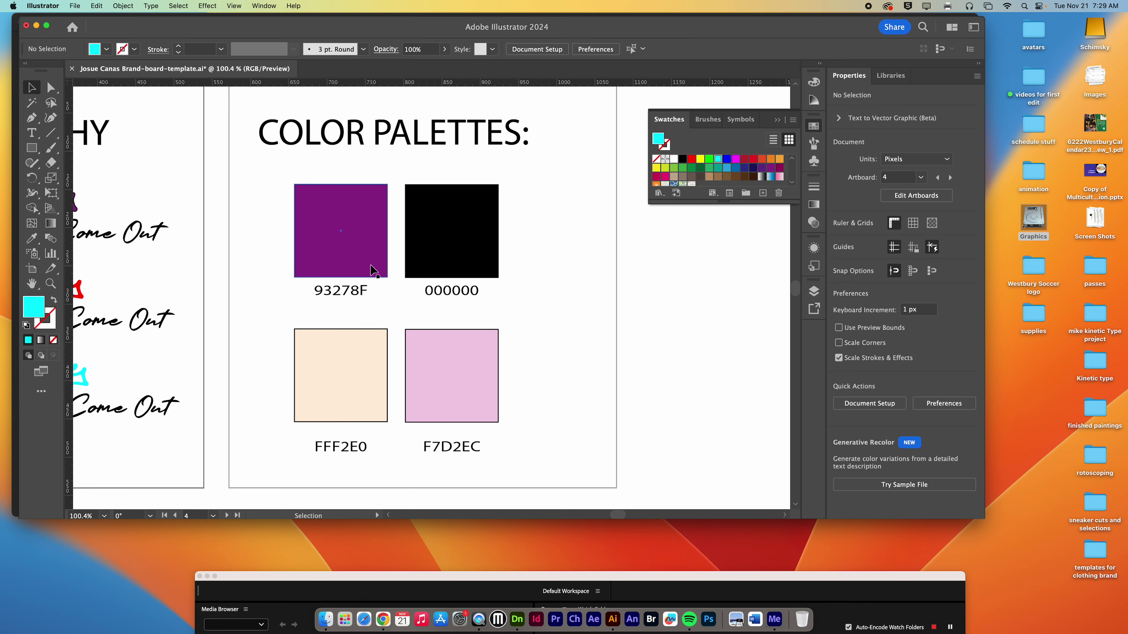
Draw a trial cyan square beside the black swatch, then delete it.
{"action": "left_click_drag", "start_coordinate": [31, 148], "coordinate": [67, 148]}
{"action": "left_click_drag", "start_coordinate": [521, 185], "coordinate": [601, 277]}
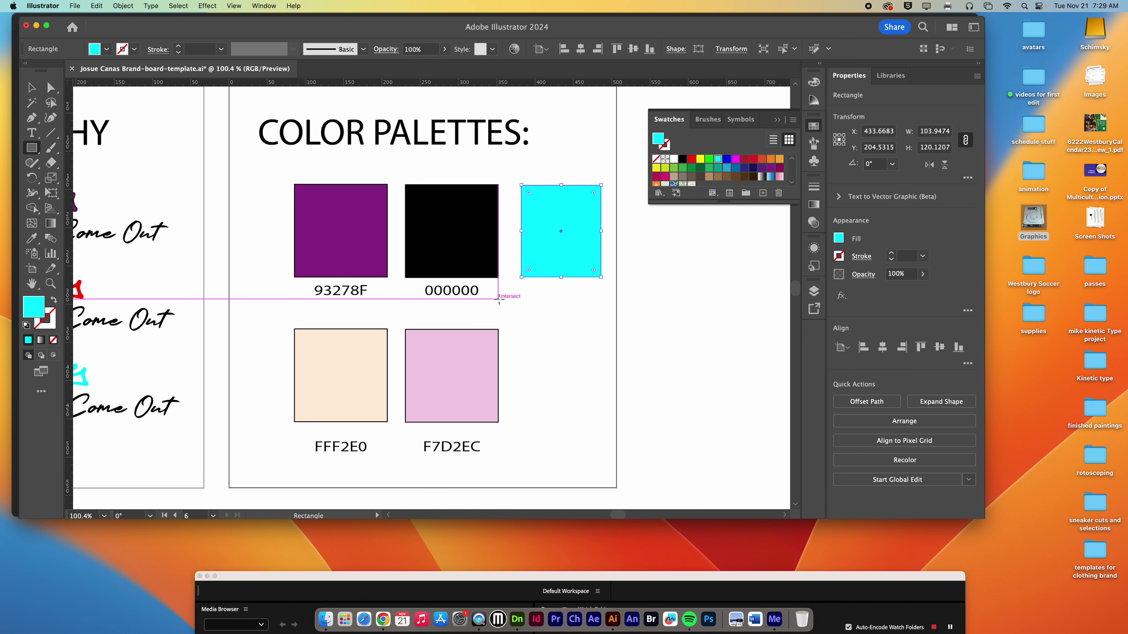
{"action": "key", "text": "BackSpace"}
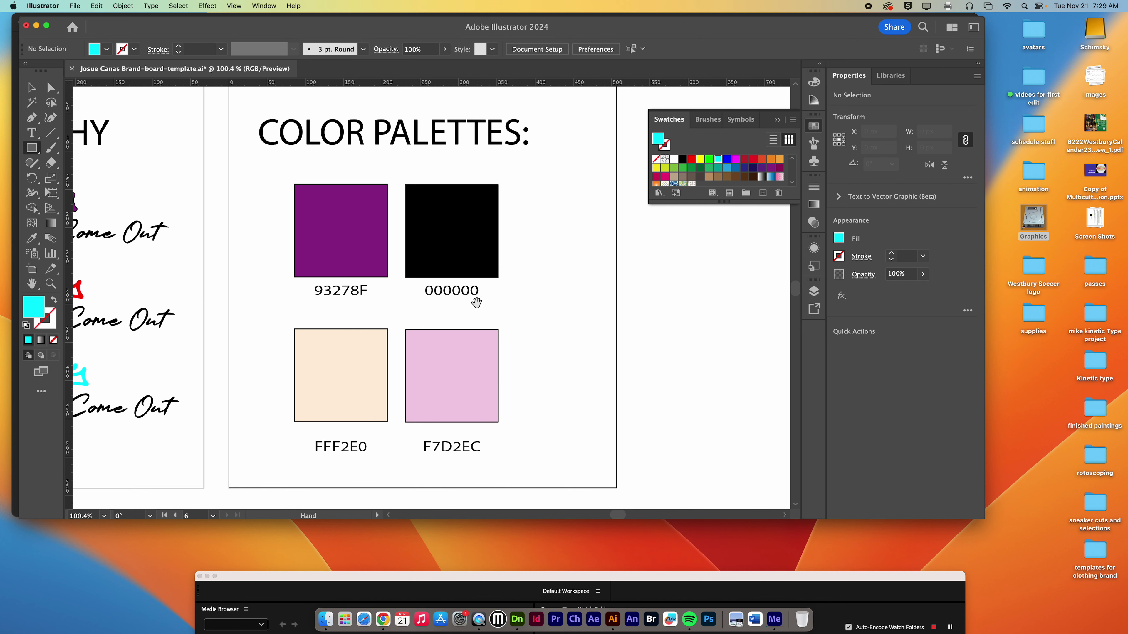
{"action": "left_click_drag", "start_coordinate": [477, 302], "coordinate": [598, 298]}
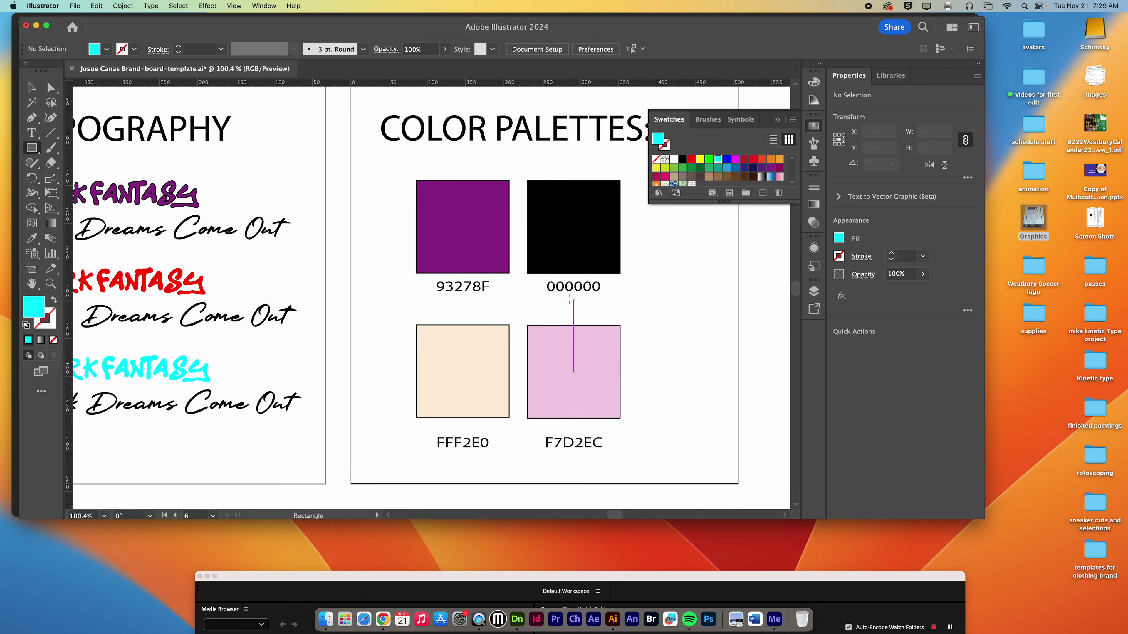
Copy the purple square's hex value 8F278B from its fill colour picker.
{"action": "left_click", "coordinate": [33, 89]}
{"action": "left_click", "coordinate": [472, 217]}
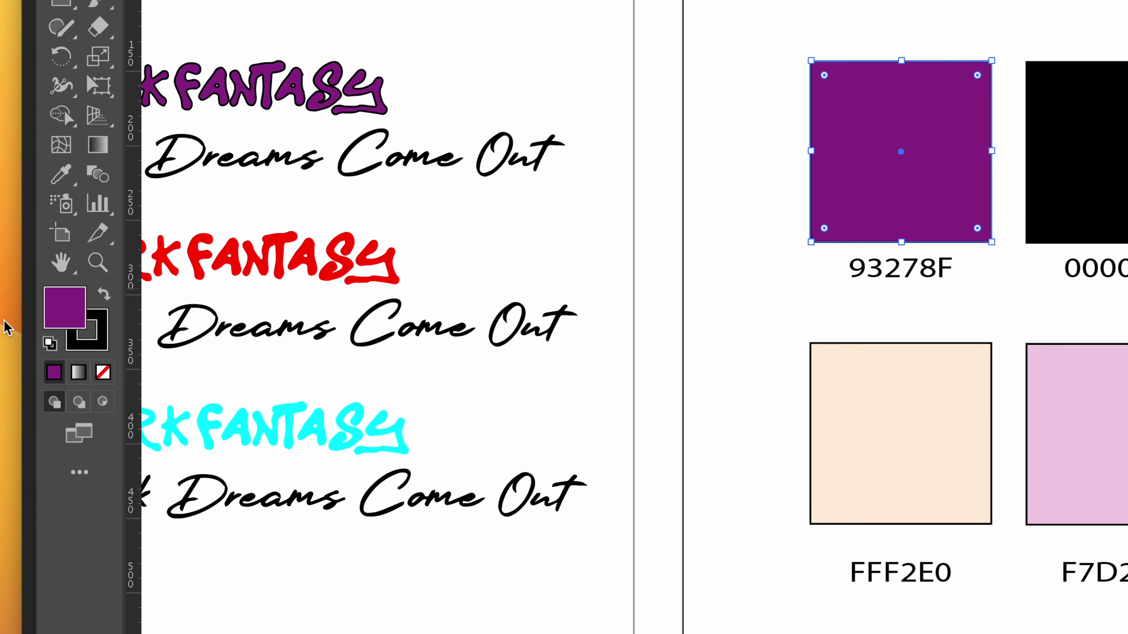
{"action": "double_click", "coordinate": [64, 316]}
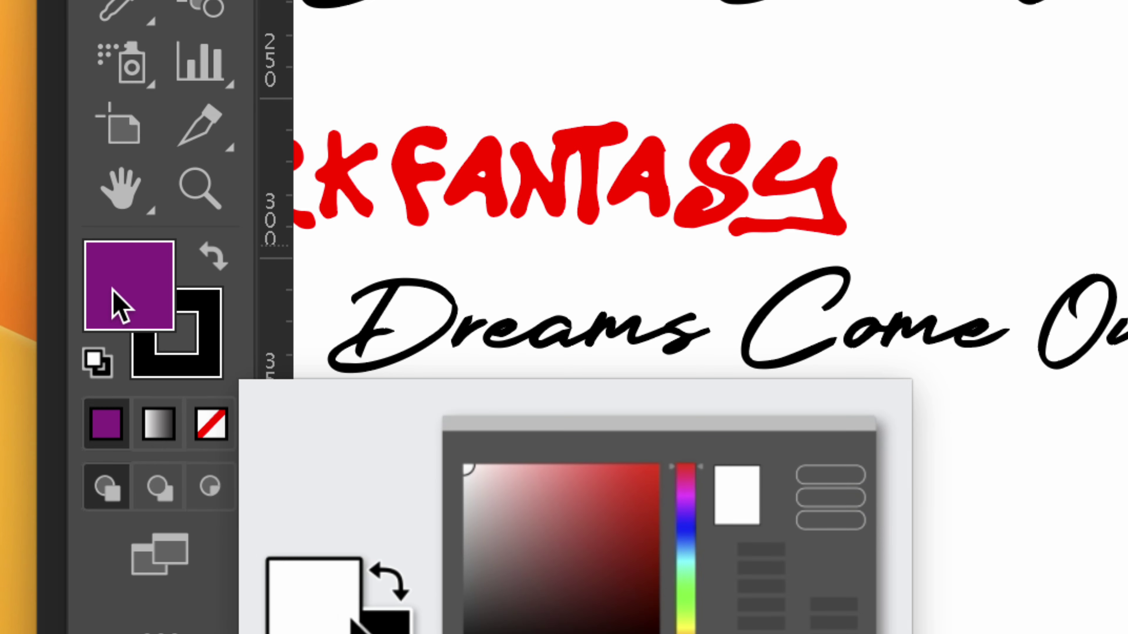
{"action": "left_click", "coordinate": [687, 571]}
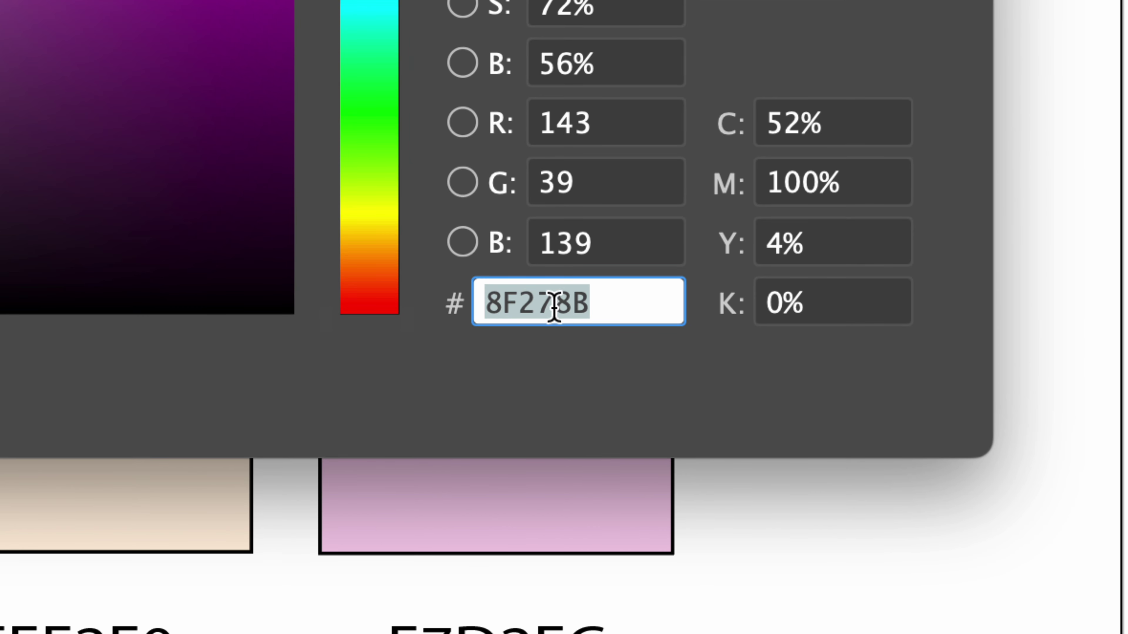
{"action": "left_click_drag", "start_coordinate": [577, 309], "coordinate": [488, 309]}
{"action": "right_click", "coordinate": [514, 302]}
{"action": "left_click", "coordinate": [612, 533]}
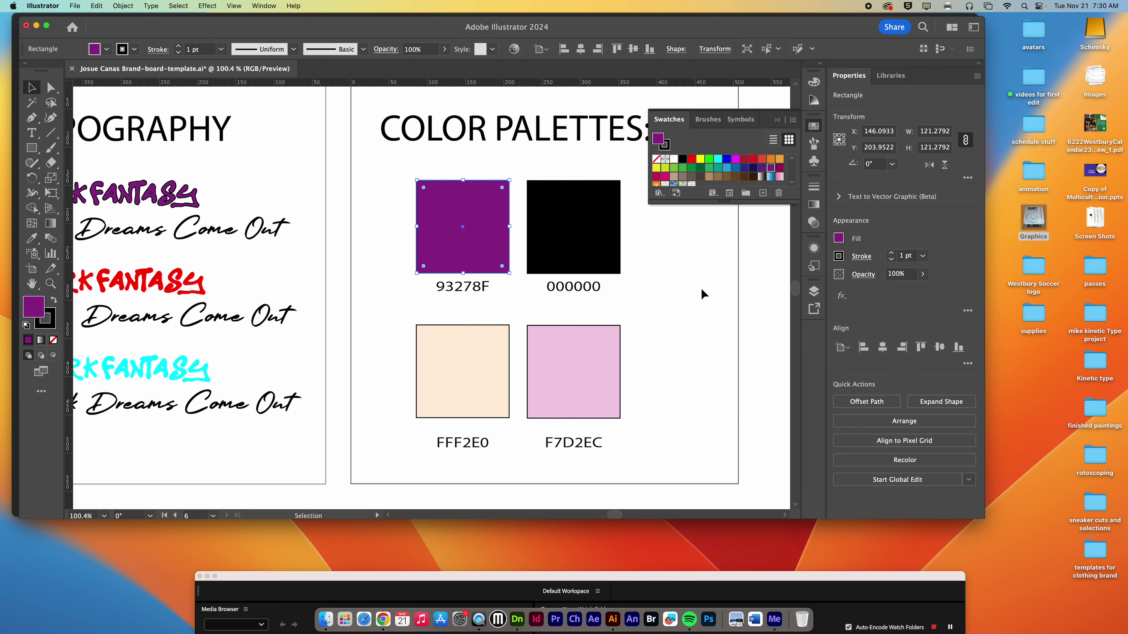
{"action": "scroll", "coordinate": [701, 287], "scroll_direction": "right", "scroll_amount": 5}
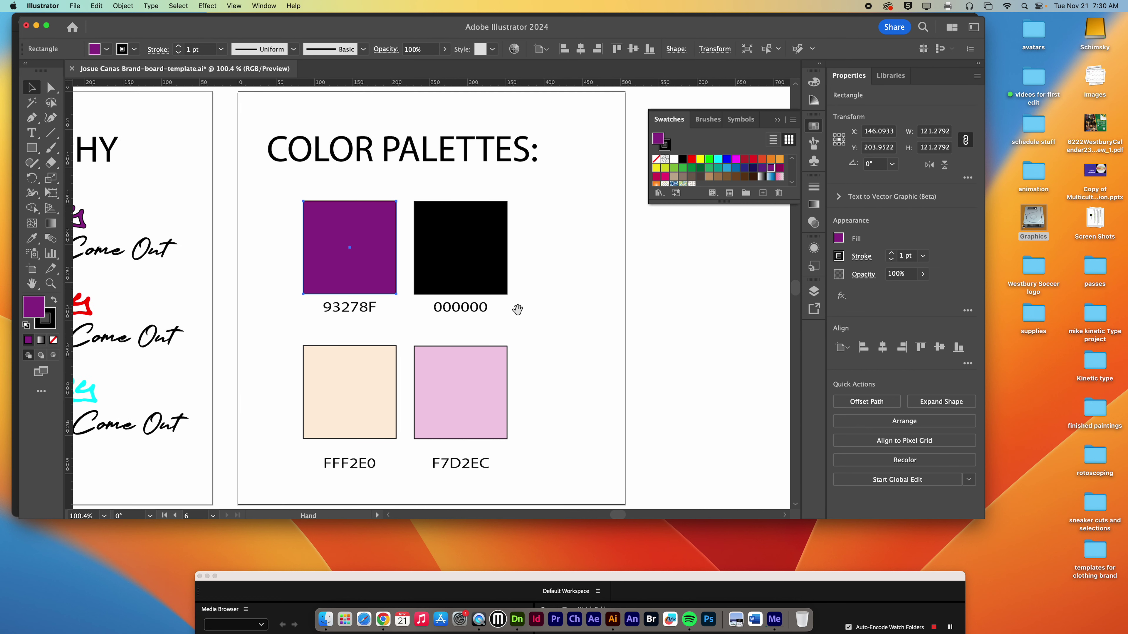
Show the whole purple sweater on CLOTHING DESIGNS, then move the Illustrator window aside to reveal Finder.
{"action": "scroll", "coordinate": [517, 311], "scroll_direction": "down", "scroll_amount": 15}
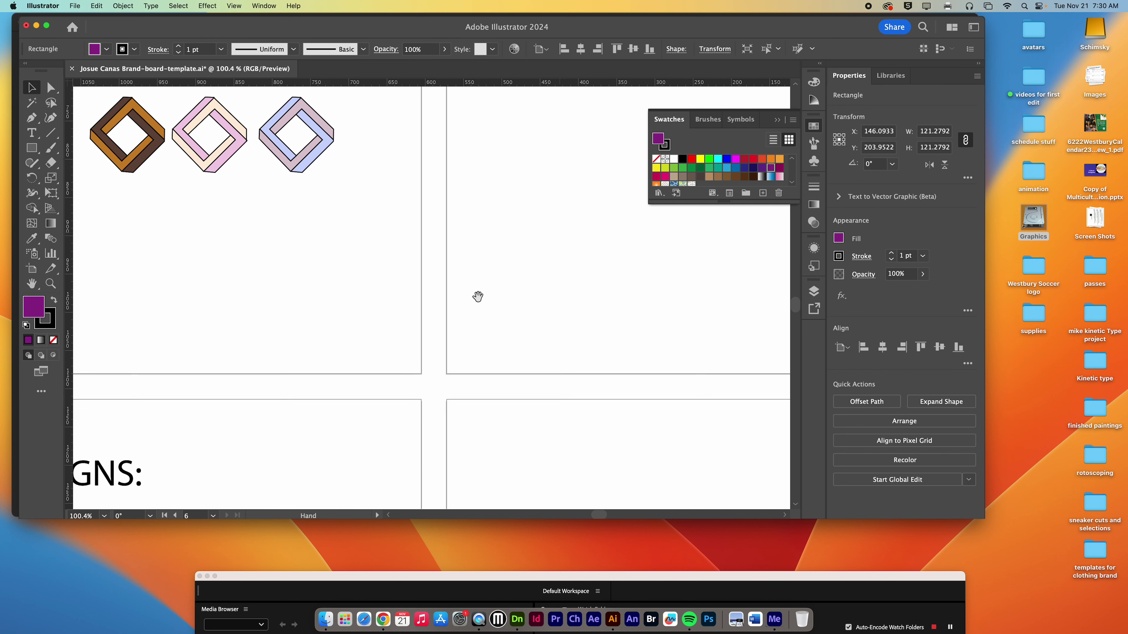
{"action": "scroll", "coordinate": [435, 314], "scroll_direction": "down", "scroll_amount": 10}
{"action": "scroll", "coordinate": [434, 315], "scroll_direction": "left", "scroll_amount": 10}
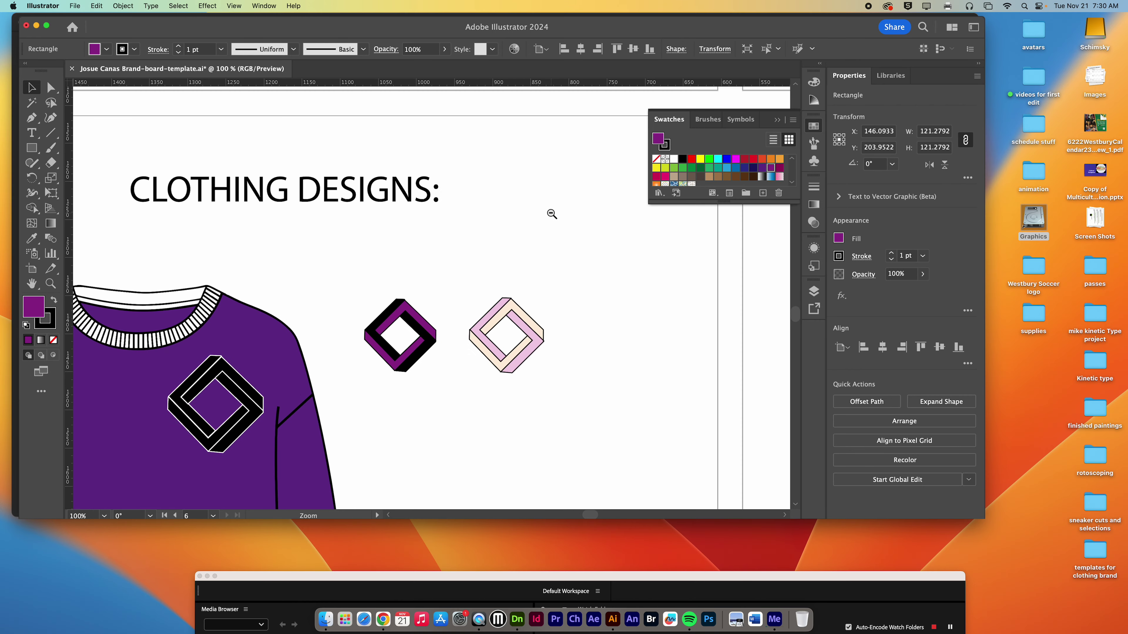
{"action": "scroll", "coordinate": [551, 213], "scroll_direction": "down", "scroll_amount": 3}
{"action": "left_click_drag", "start_coordinate": [440, 322], "coordinate": [507, 240]}
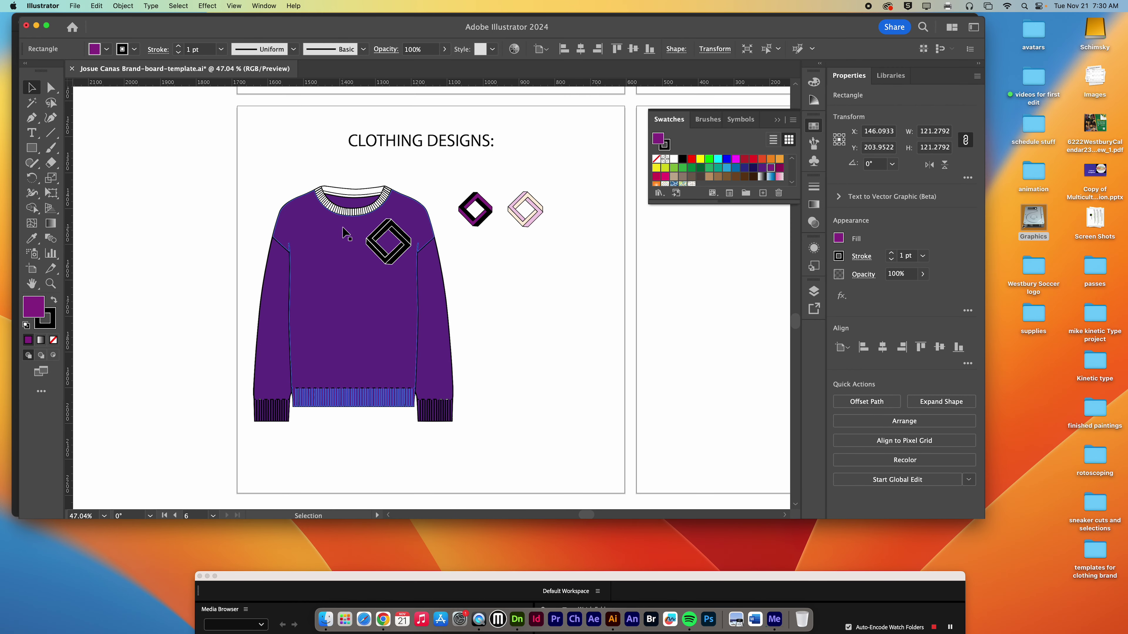
{"action": "left_click_drag", "start_coordinate": [430, 34], "coordinate": [469, 284]}
Preview the Josue project 3 files in Finder, then open the vecteezy fleece jogger sweatpants .ai file.
{"action": "left_click", "coordinate": [521, 161]}
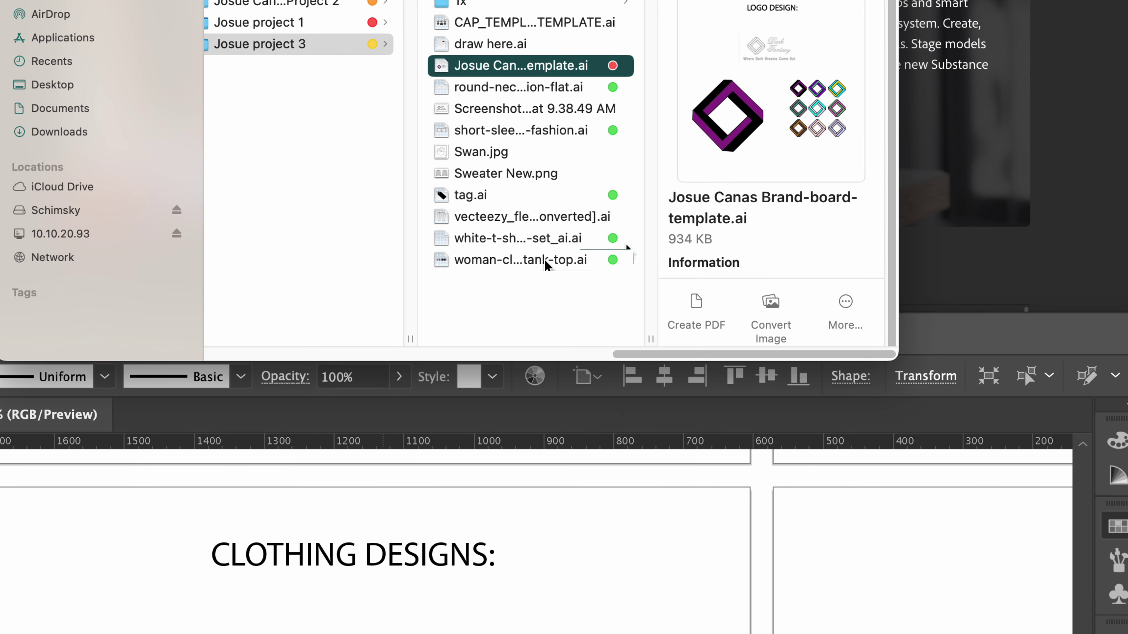
{"action": "left_click", "coordinate": [547, 262], "text": "super"}
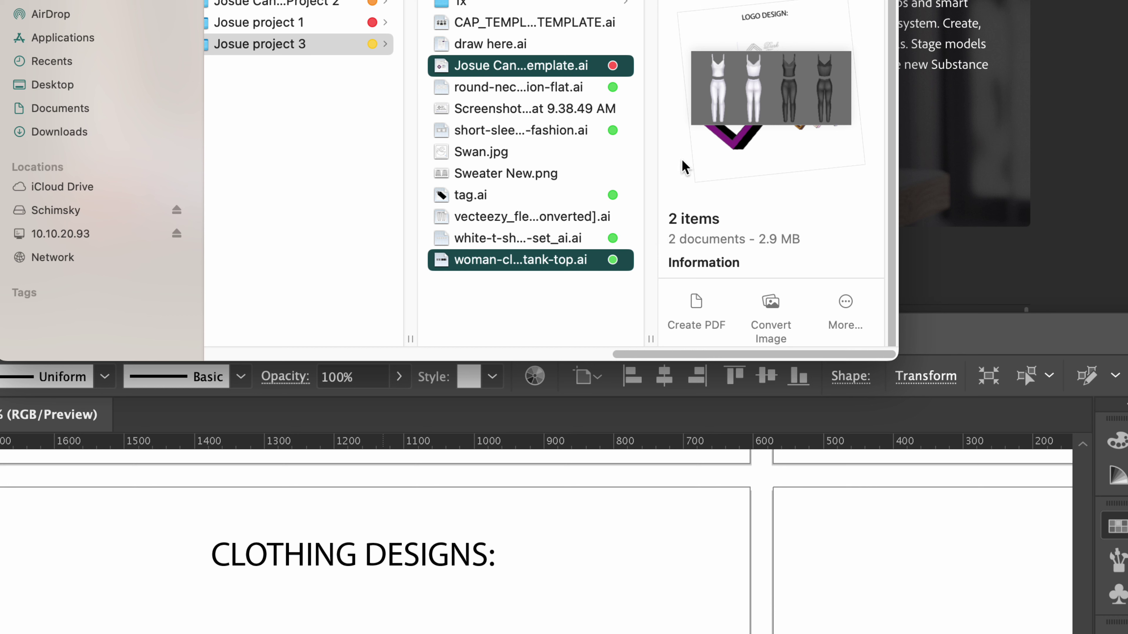
{"action": "left_click", "coordinate": [565, 238]}
{"action": "left_click", "coordinate": [558, 215]}
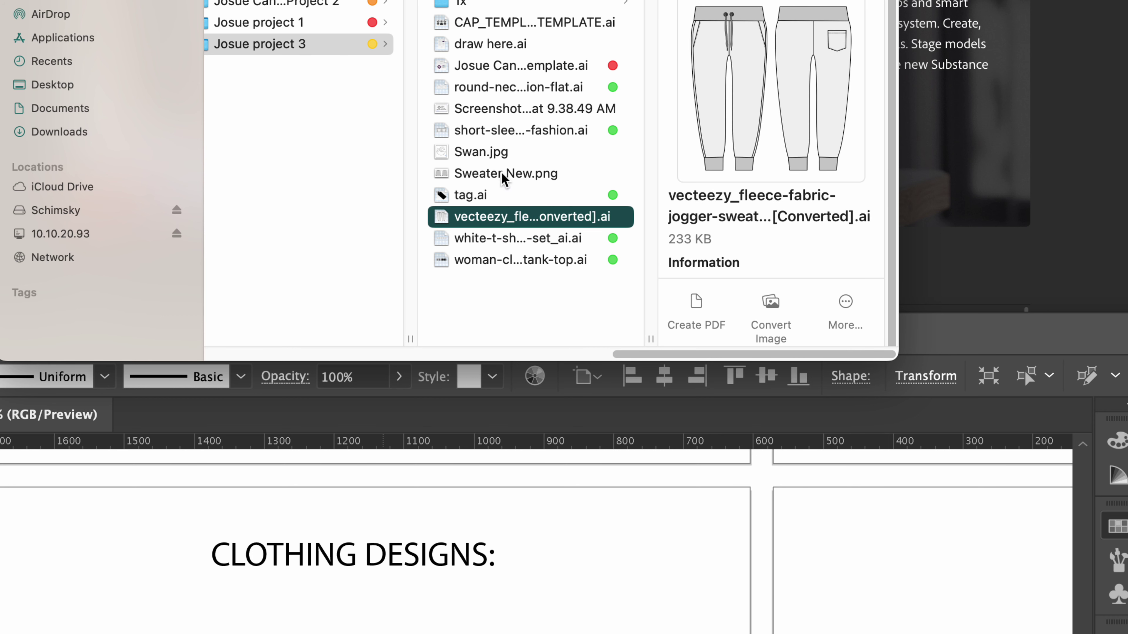
{"action": "left_click", "coordinate": [548, 175]}
{"action": "left_click", "coordinate": [516, 153]}
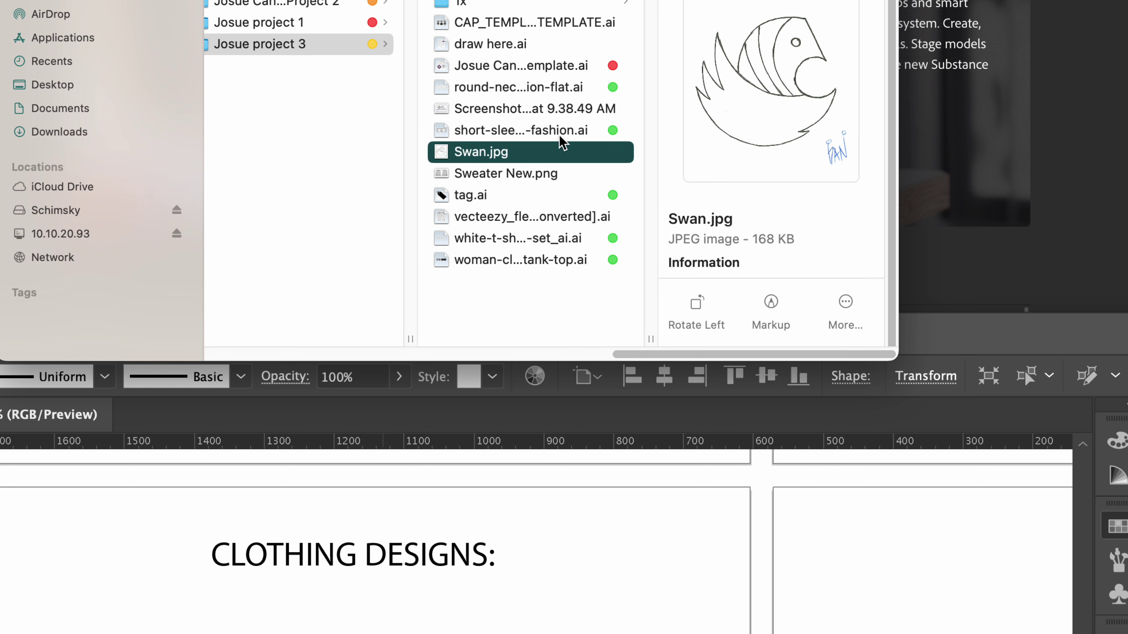
{"action": "left_click", "coordinate": [515, 108]}
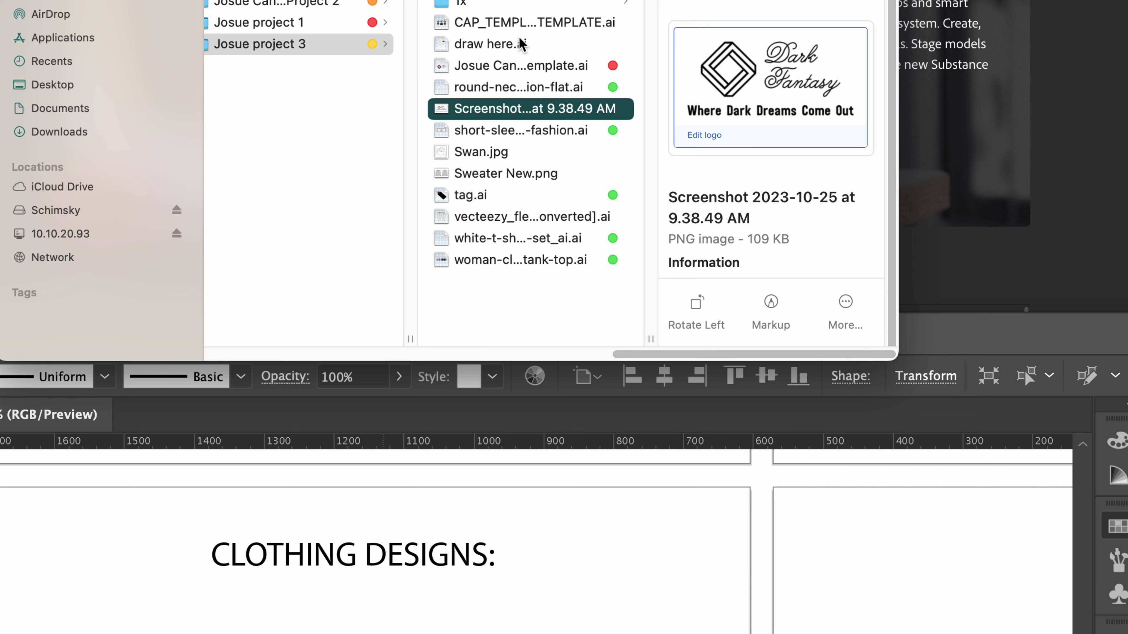
{"action": "key", "text": "Up"}
{"action": "key", "text": "Up"}
{"action": "key", "text": "Up"}
{"action": "left_click", "coordinate": [540, 174]}
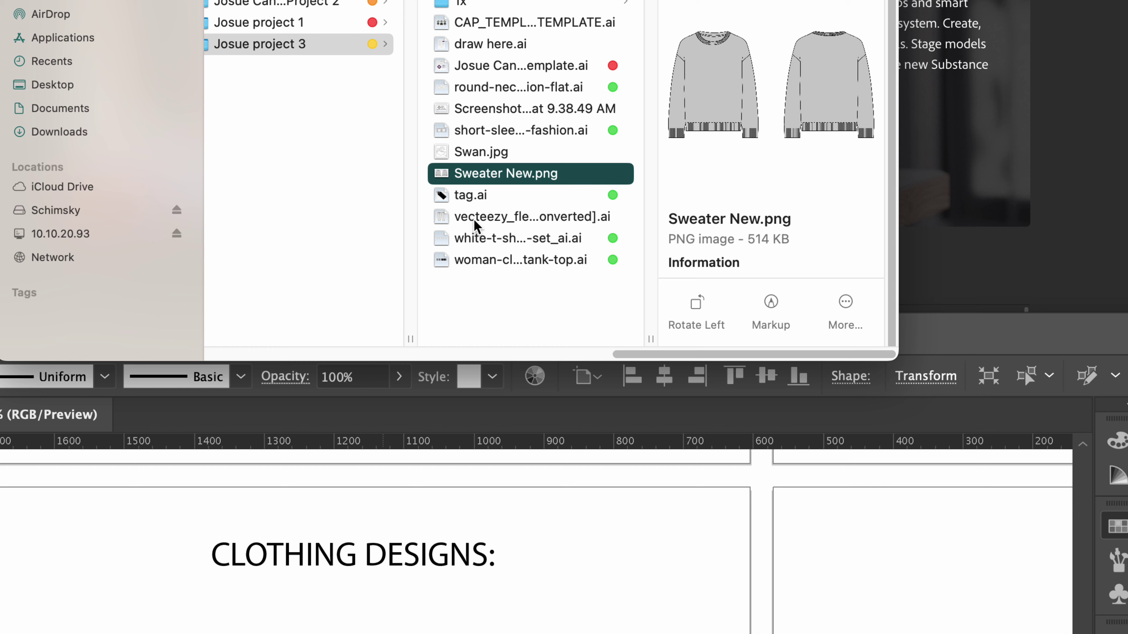
{"action": "left_click", "coordinate": [500, 219]}
{"action": "double_click", "coordinate": [499, 217]}
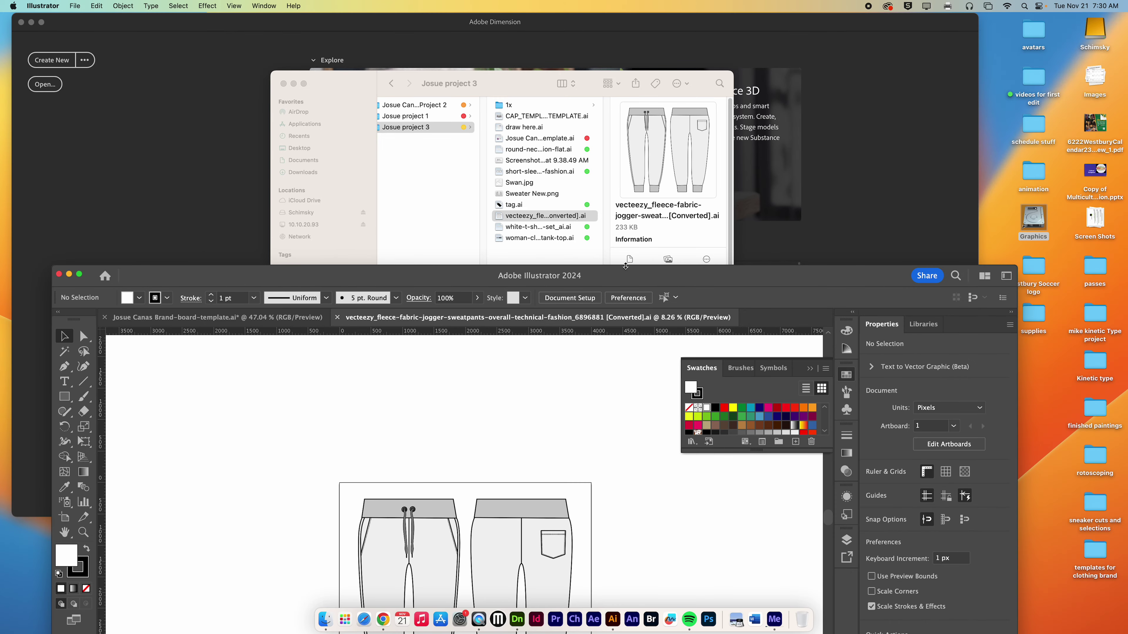
Reposition the Illustrator window and move the joggers artwork up and left.
{"action": "left_click_drag", "start_coordinate": [642, 276], "coordinate": [628, 19]}
{"action": "left_click", "coordinate": [237, 228]}
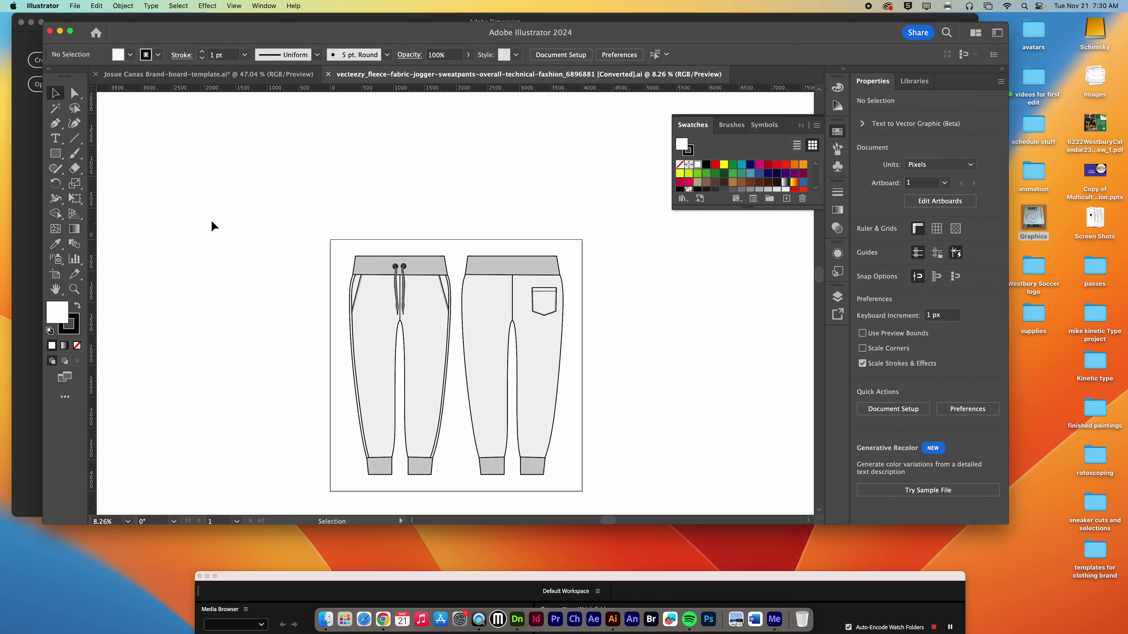
{"action": "left_click_drag", "start_coordinate": [373, 264], "coordinate": [251, 151]}
Select only the front view of the pants with the Group Selection tool.
{"action": "left_click_drag", "start_coordinate": [73, 94], "coordinate": [129, 108]}
{"action": "left_click_drag", "start_coordinate": [201, 135], "coordinate": [368, 397]}
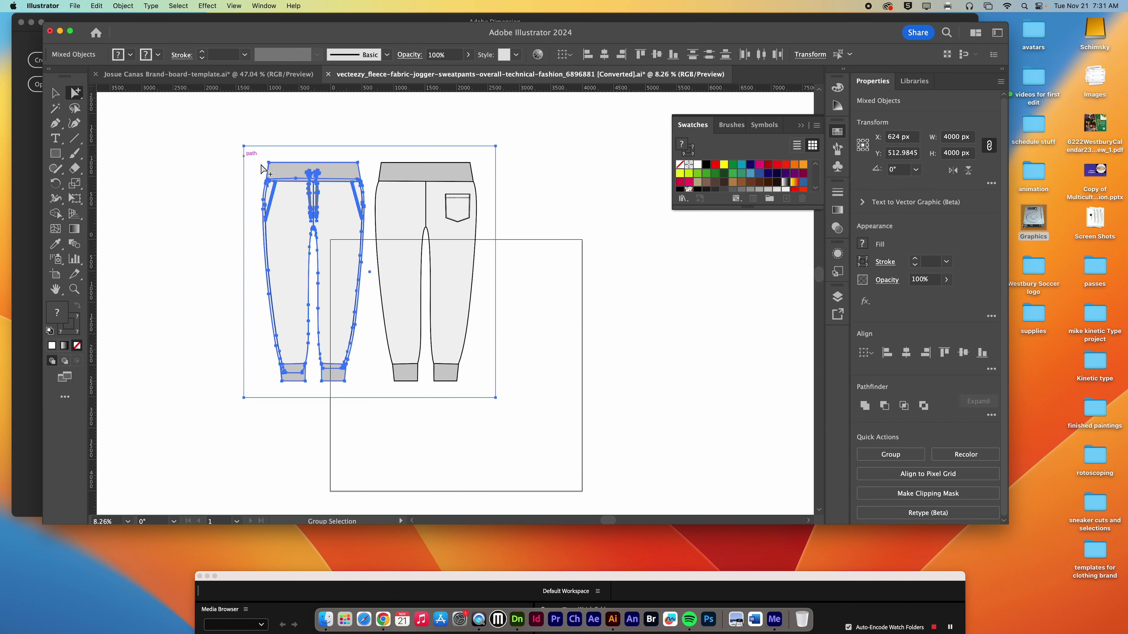
{"action": "left_click", "coordinate": [97, 5]}
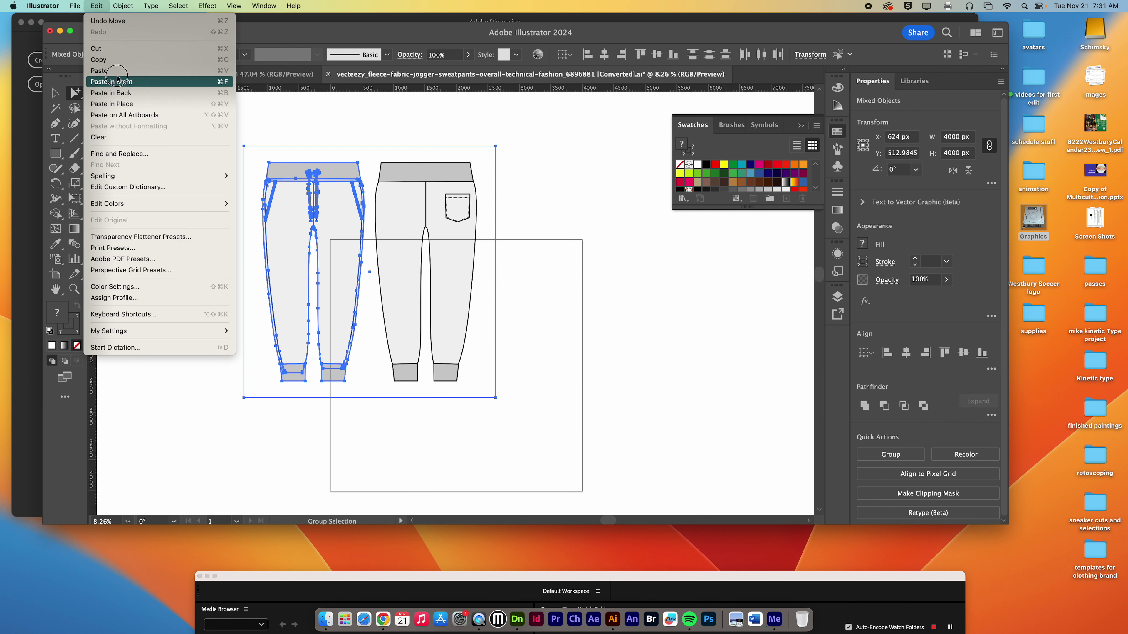
Copy the front pants view and paste it into the brand-board document.
{"action": "left_click", "coordinate": [114, 64]}
{"action": "left_click", "coordinate": [255, 75]}
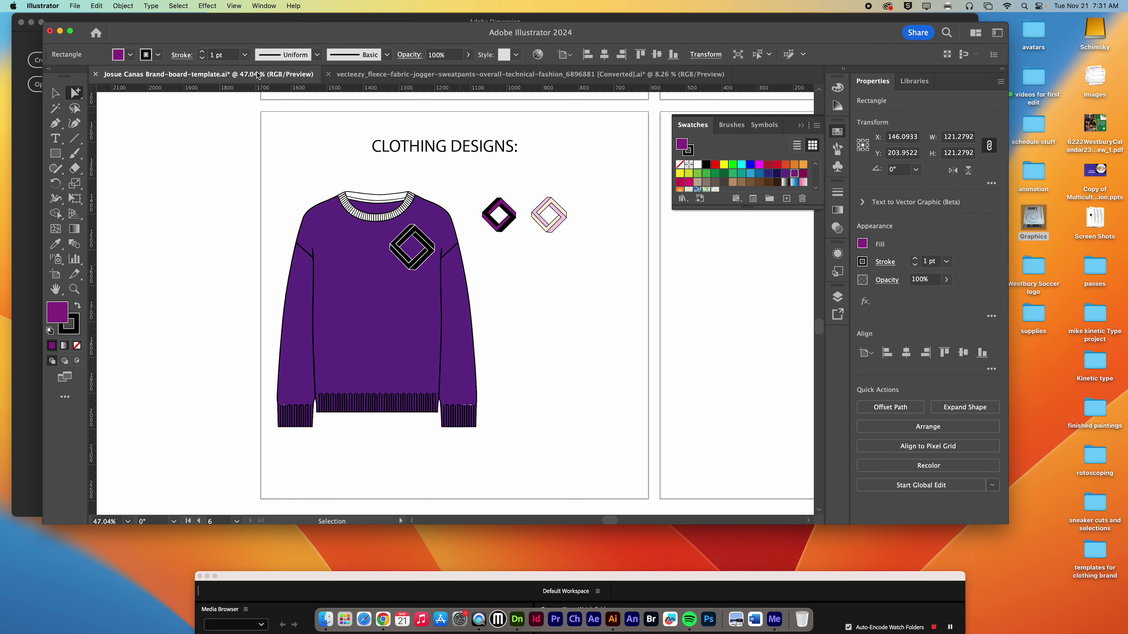
{"action": "left_click", "coordinate": [97, 5]}
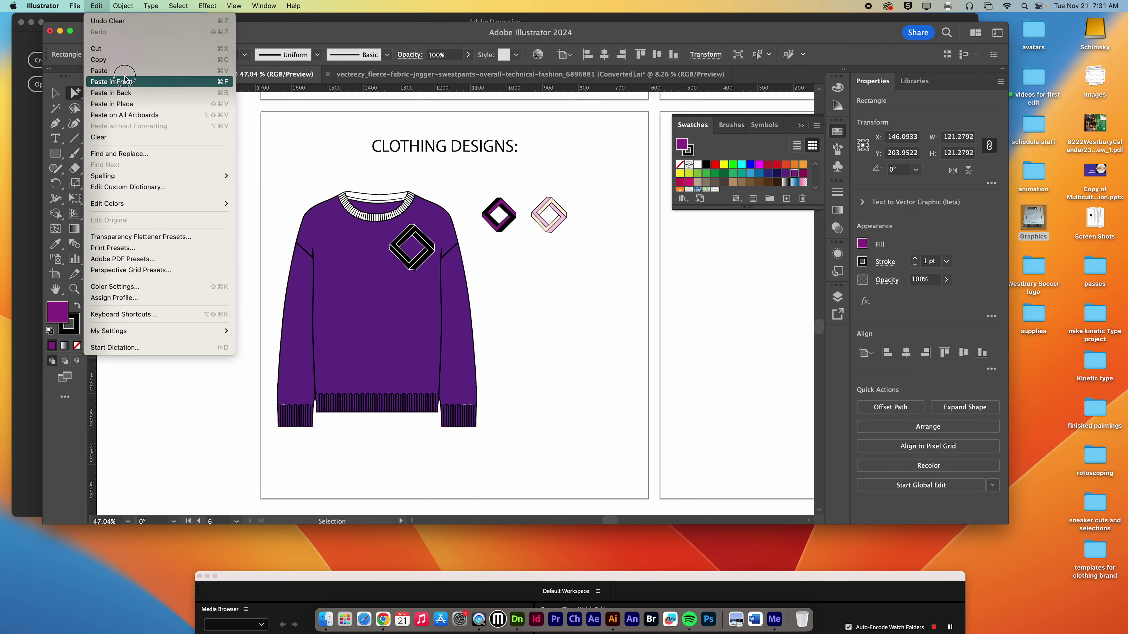
{"action": "left_click", "coordinate": [99, 71]}
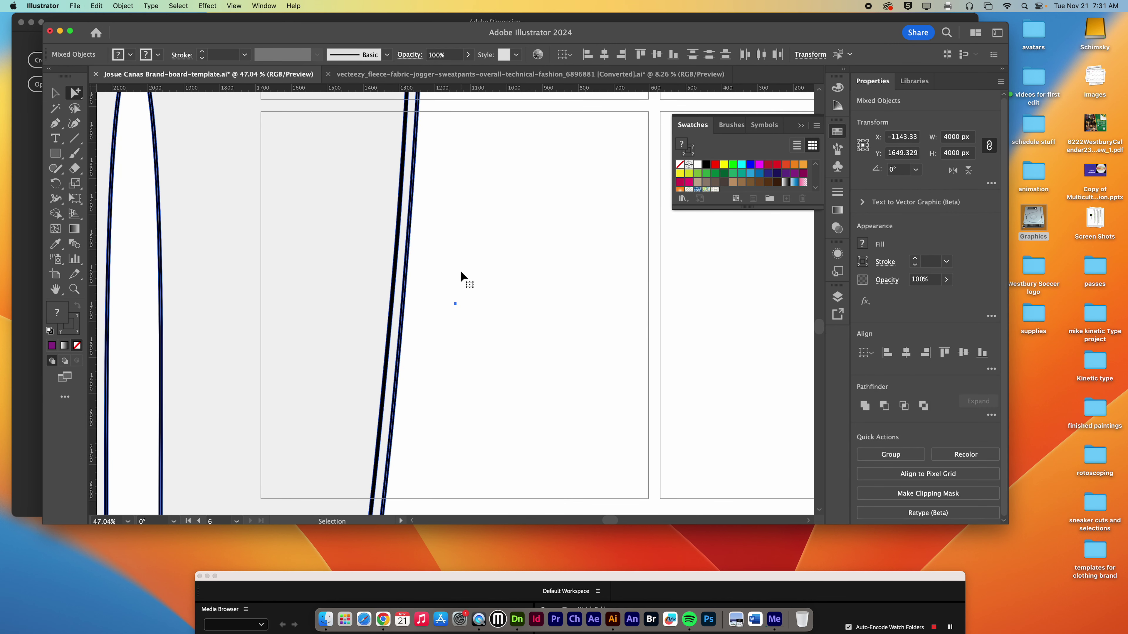
Scale the pasted pants down to fit beside the purple sweater on CLOTHING DESIGNS.
{"action": "scroll", "coordinate": [460, 270], "scroll_direction": "down", "scroll_amount": 8}
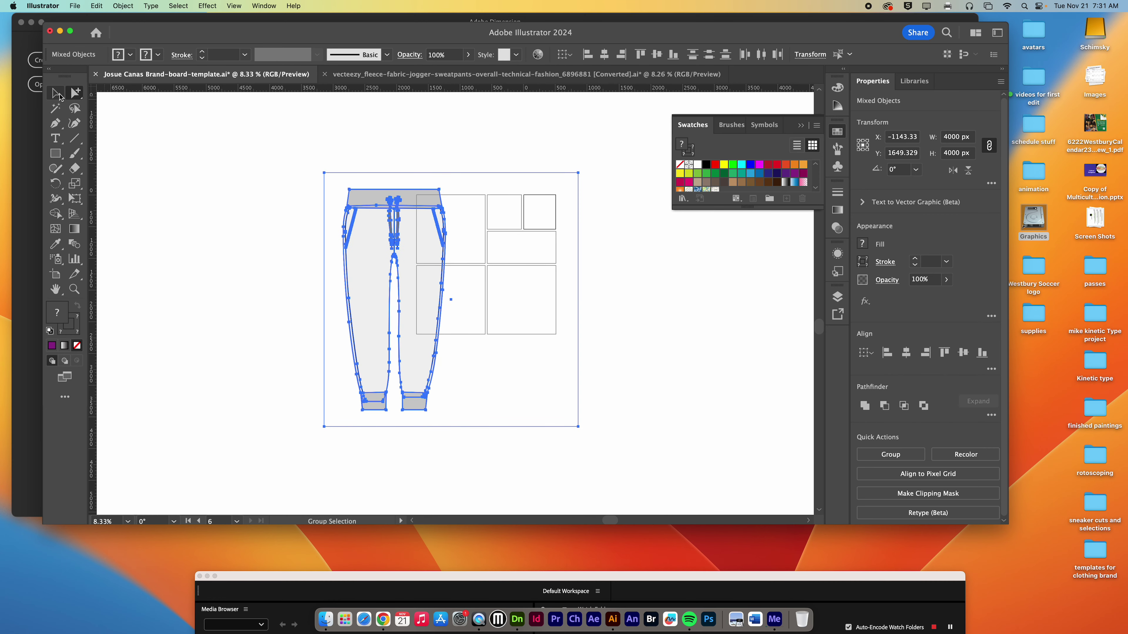
{"action": "left_click", "coordinate": [56, 93]}
{"action": "left_click_drag", "start_coordinate": [322, 173], "coordinate": [478, 301]}
{"action": "scroll", "coordinate": [477, 301], "scroll_direction": "up", "scroll_amount": 5}
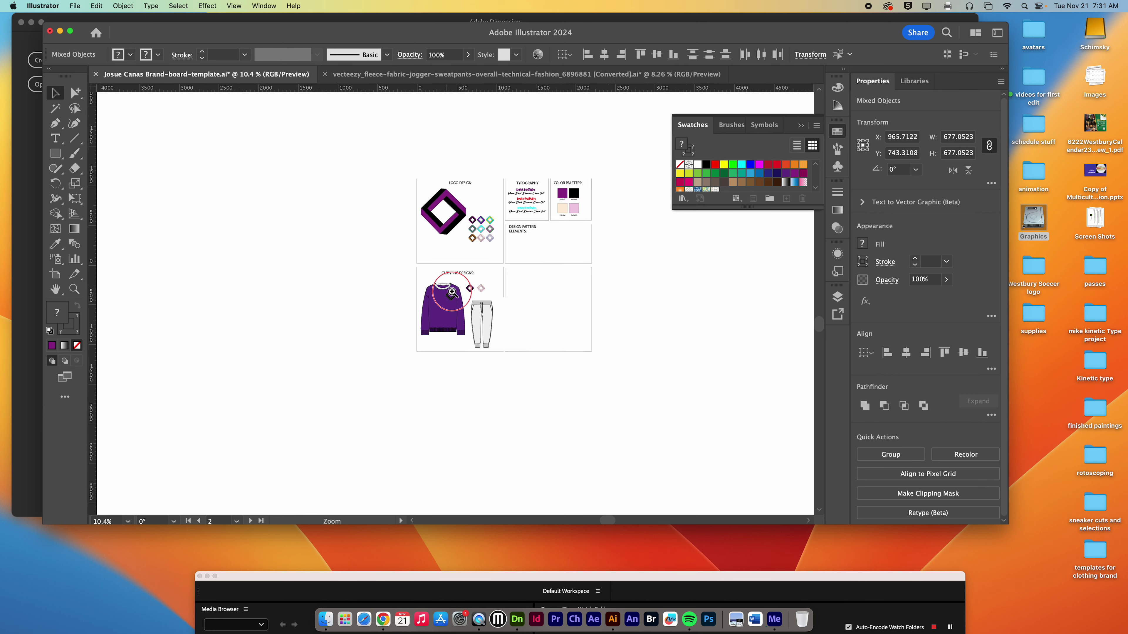
{"action": "left_click_drag", "start_coordinate": [561, 311], "coordinate": [382, 202]}
{"action": "left_click", "coordinate": [484, 196]}
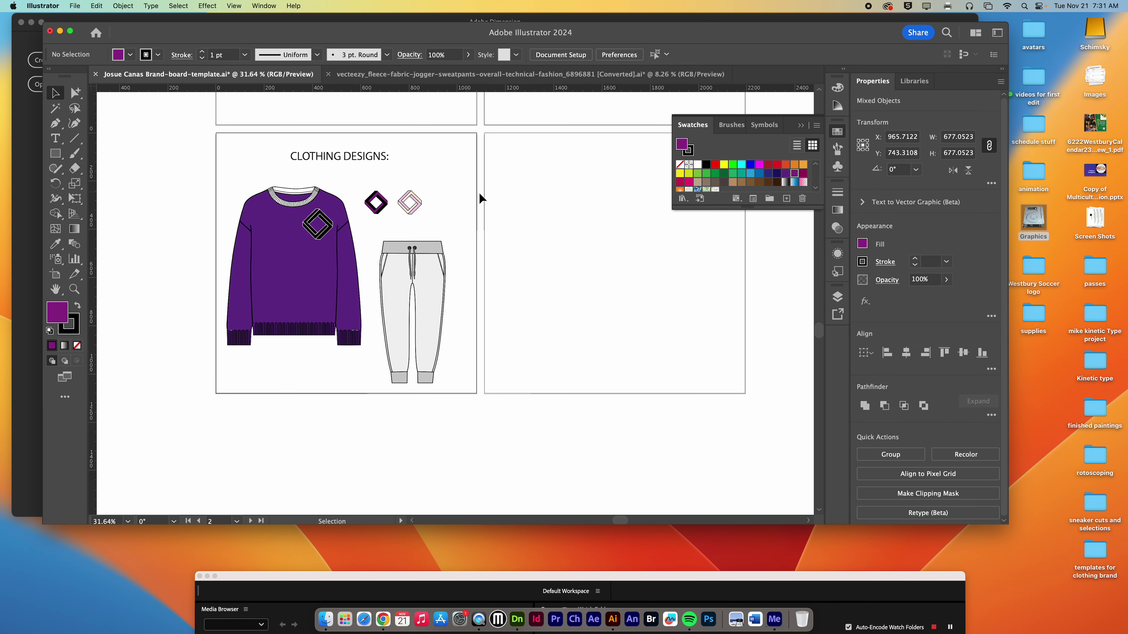
Place a copy of the purple diamond logo on the pants thigh, brought to front.
{"action": "left_click", "coordinate": [382, 197]}
{"action": "left_click_drag", "start_coordinate": [383, 202], "coordinate": [438, 273]}
{"action": "right_click", "coordinate": [437, 273]}
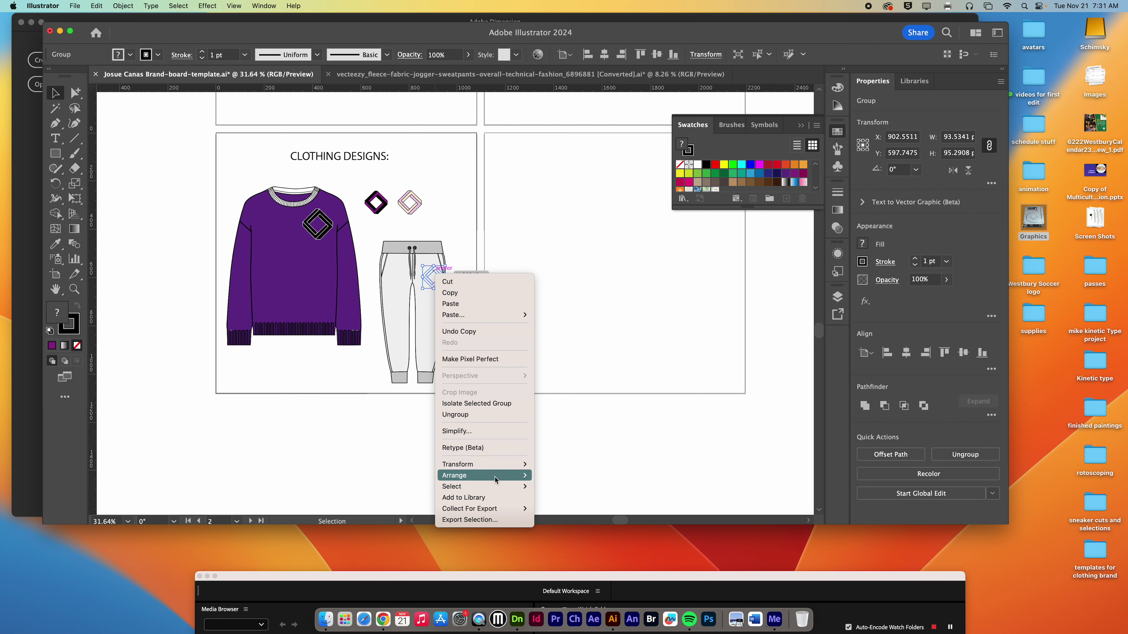
{"action": "mouse_move", "coordinate": [458, 475]}
{"action": "left_click", "coordinate": [561, 475]}
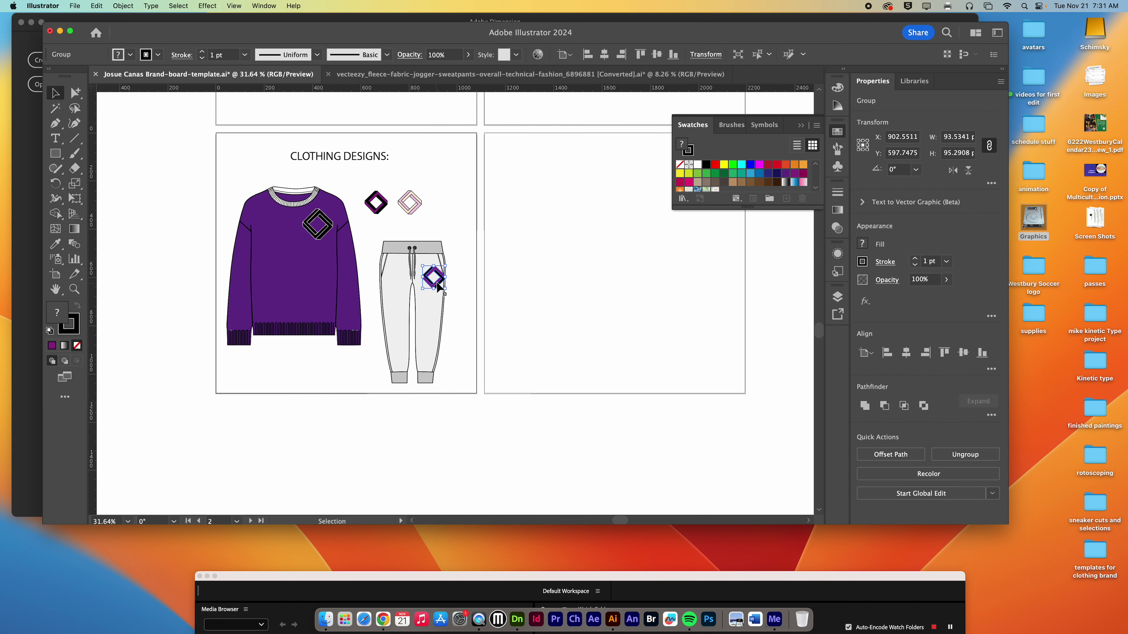
{"action": "left_click_drag", "start_coordinate": [435, 282], "coordinate": [428, 287]}
{"action": "left_click", "coordinate": [463, 271]}
{"action": "left_click", "coordinate": [457, 209]}
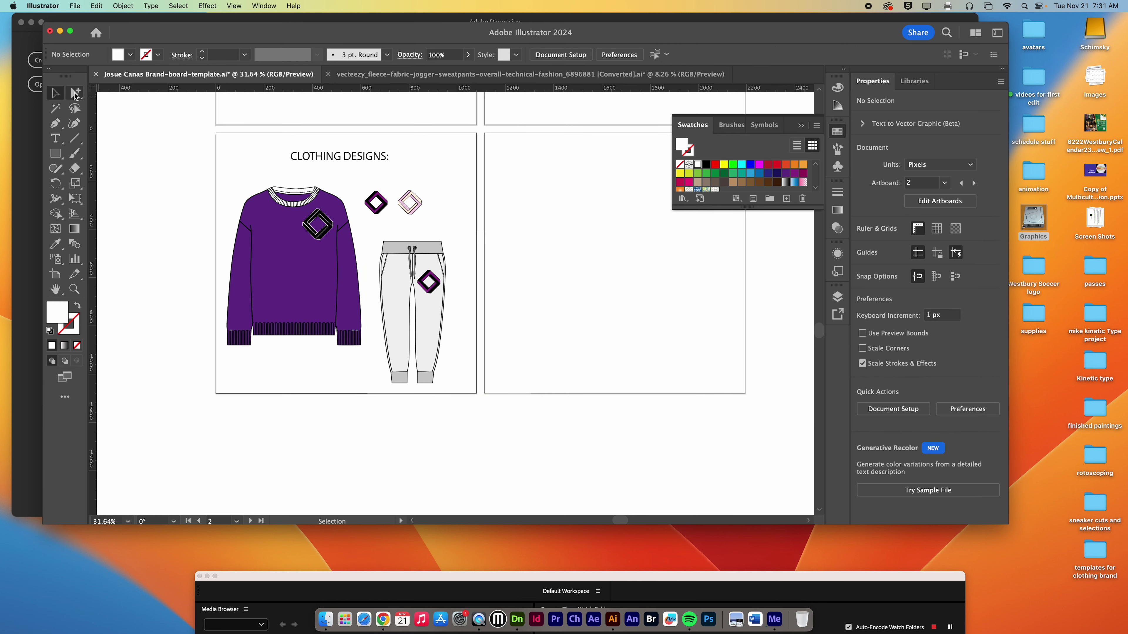
Fill the pants outline shape green using Group Selection and a green swatch.
{"action": "left_click", "coordinate": [75, 94]}
{"action": "left_click", "coordinate": [443, 234]}
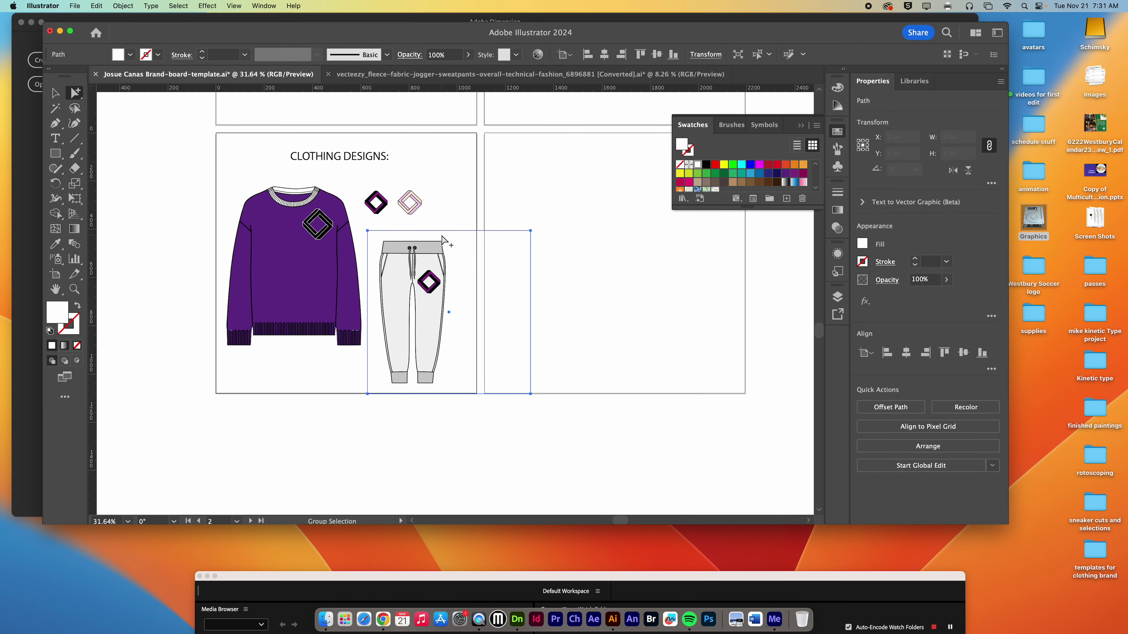
{"action": "key", "text": "super+shift+a"}
{"action": "left_click", "coordinate": [415, 251]}
{"action": "scroll", "coordinate": [416, 251], "scroll_direction": "up", "scroll_amount": 5}
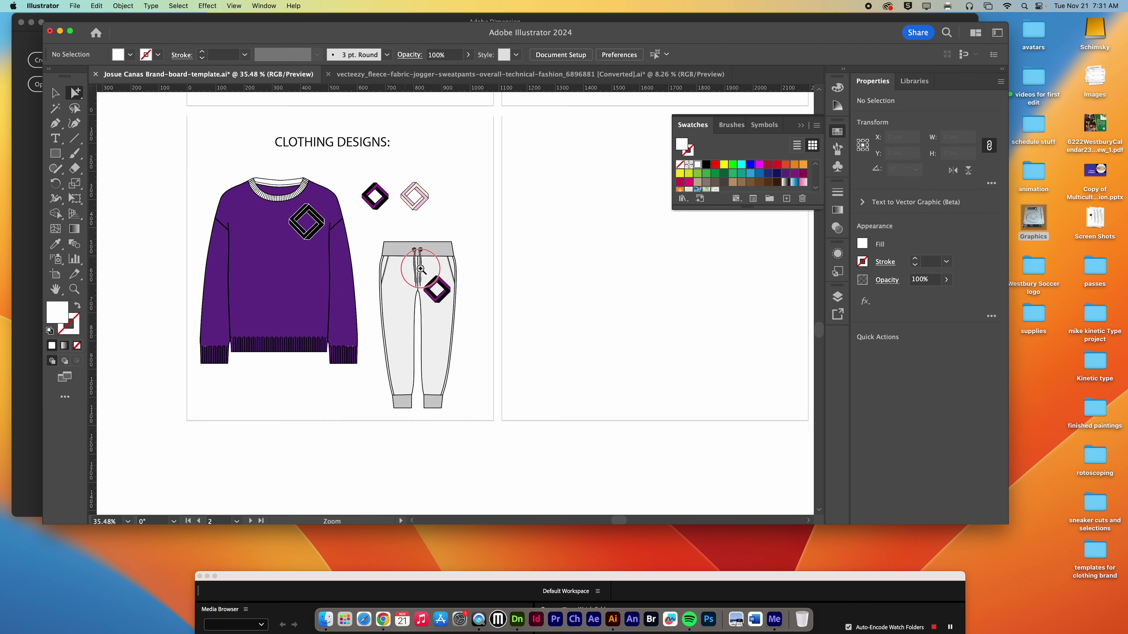
{"action": "left_click", "coordinate": [715, 173]}
{"action": "key", "text": "super+shift+a"}
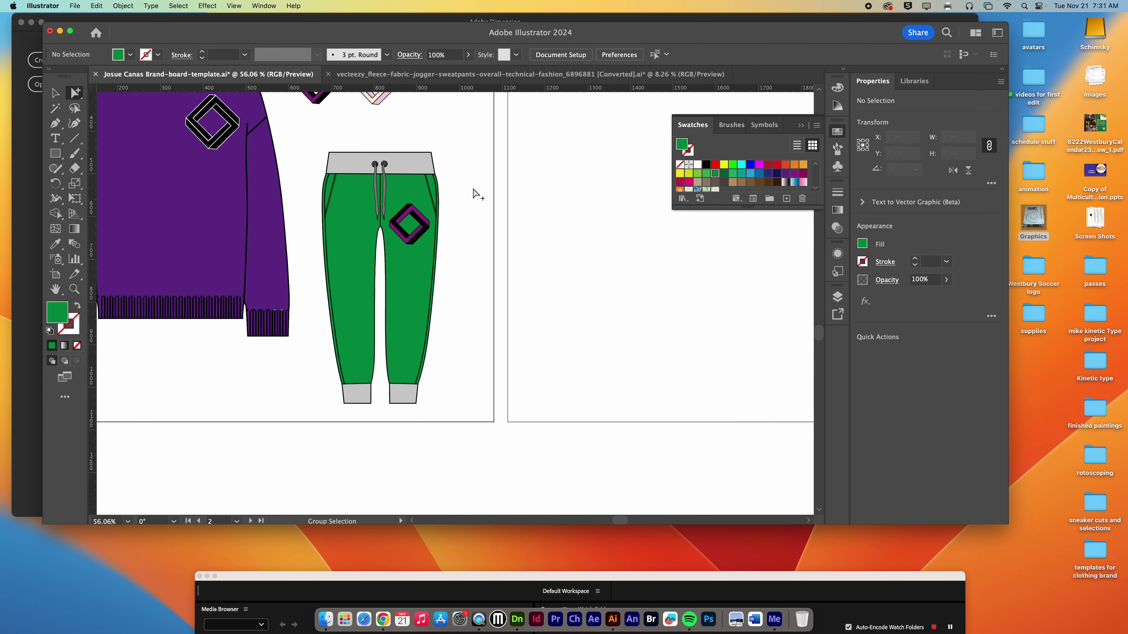
{"action": "scroll", "coordinate": [473, 186], "scroll_direction": "down", "scroll_amount": 2}
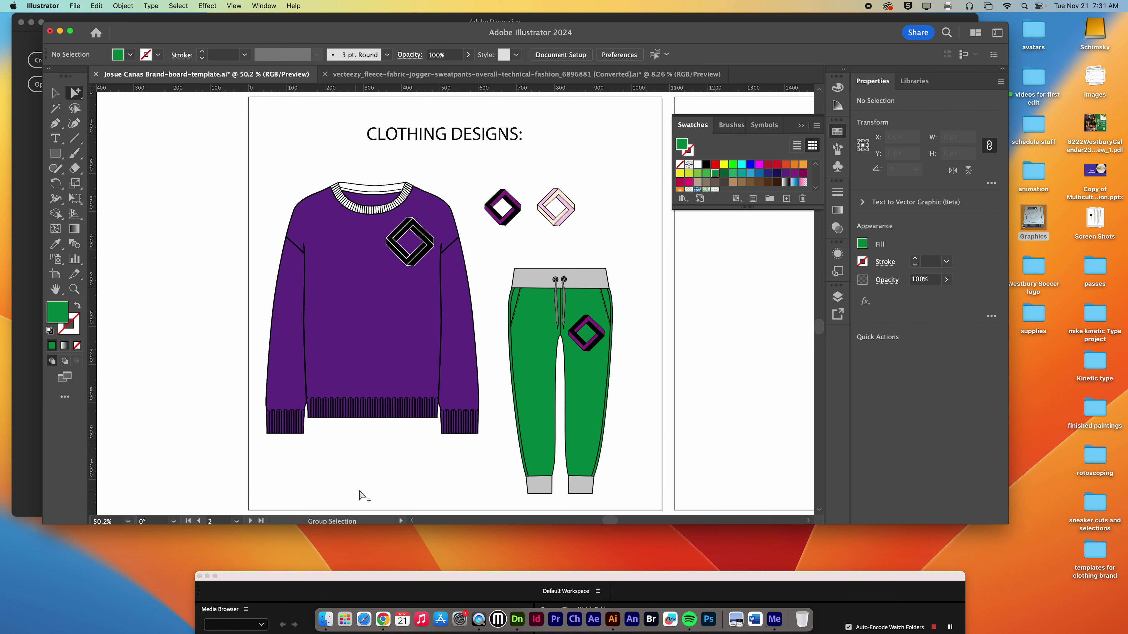
From the GD 2 Period 3 Day 2 Classwork, open the clothing brand assignment's 'MOCKUPS – The Brand Bible' link.
{"action": "left_click", "coordinate": [383, 621]}
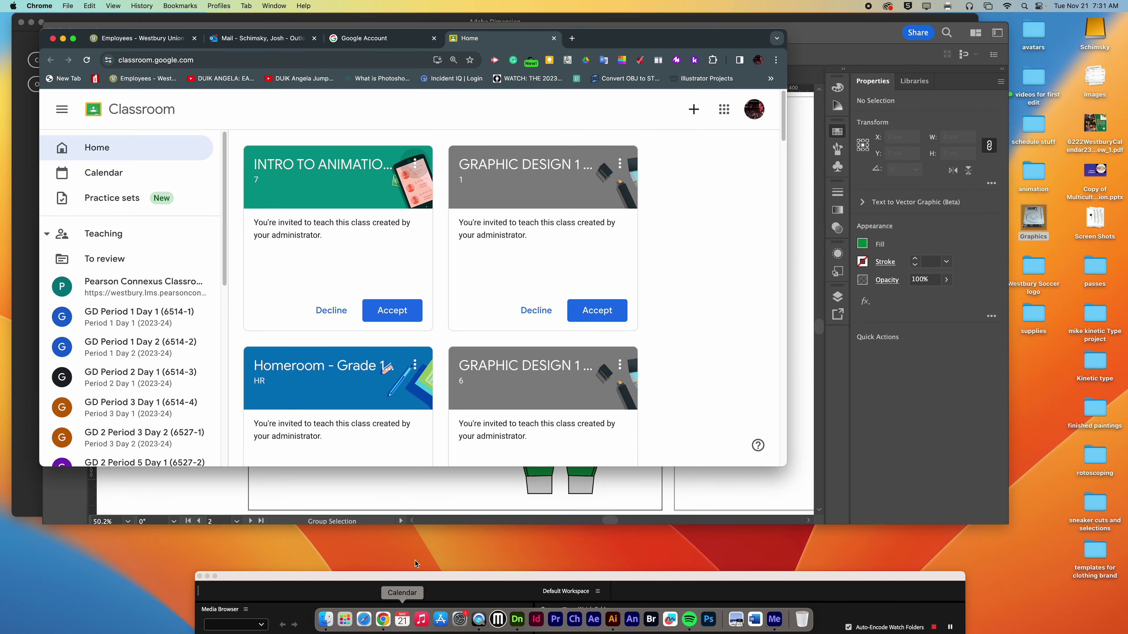
{"action": "left_click", "coordinate": [143, 438]}
{"action": "left_click", "coordinate": [329, 146]}
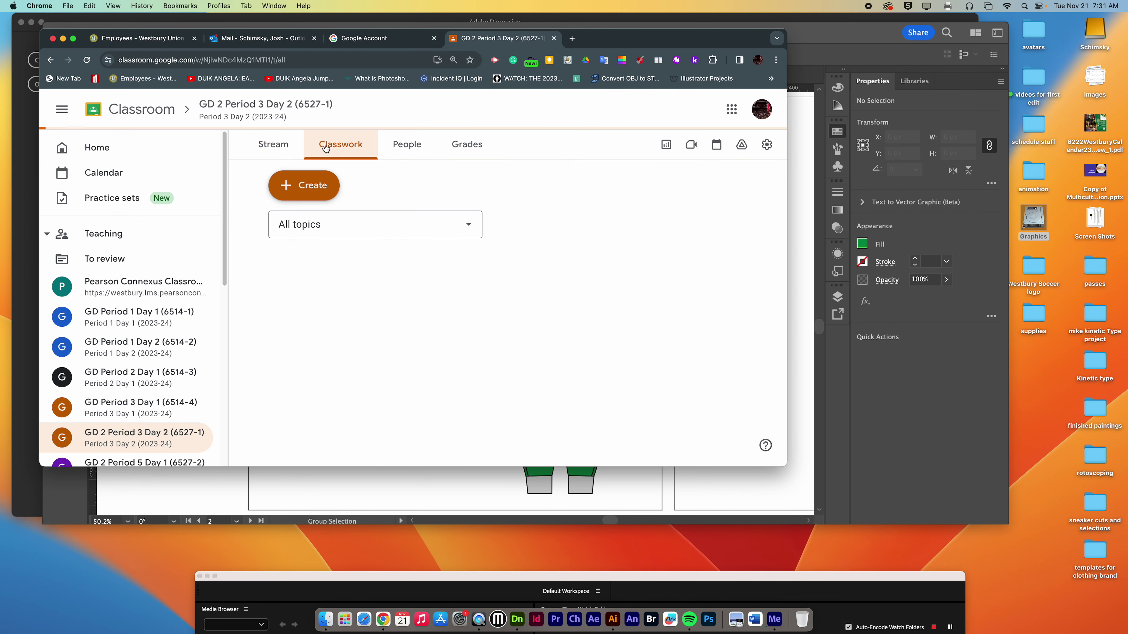
{"action": "left_click_drag", "start_coordinate": [783, 129], "coordinate": [783, 240]}
{"action": "left_click", "coordinate": [398, 383]}
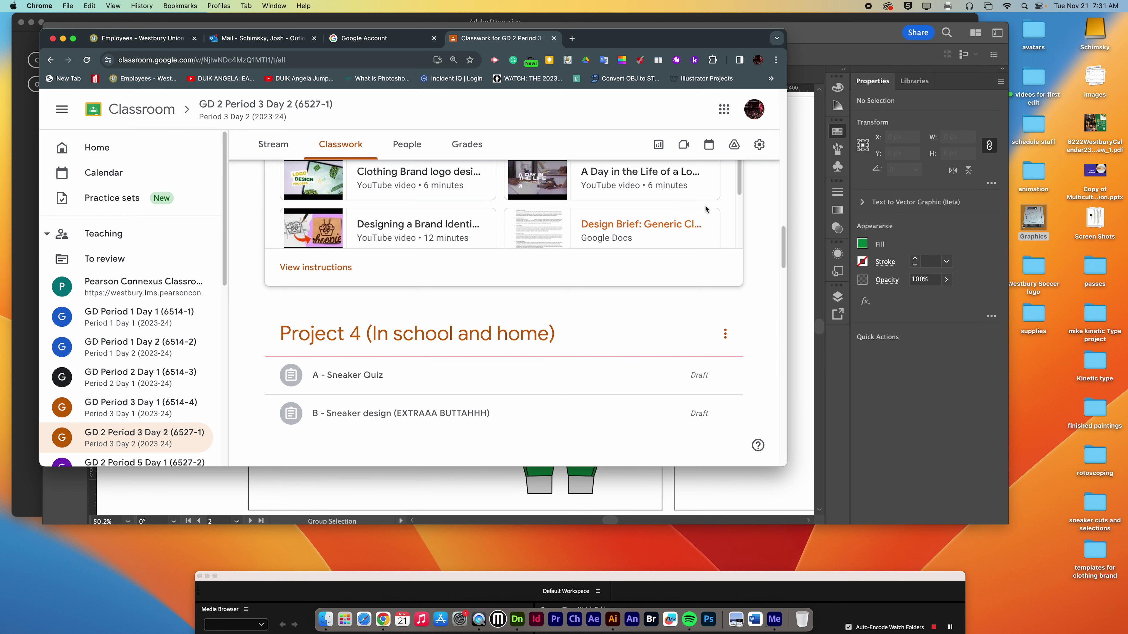
{"action": "left_click_drag", "start_coordinate": [736, 187], "coordinate": [740, 234]}
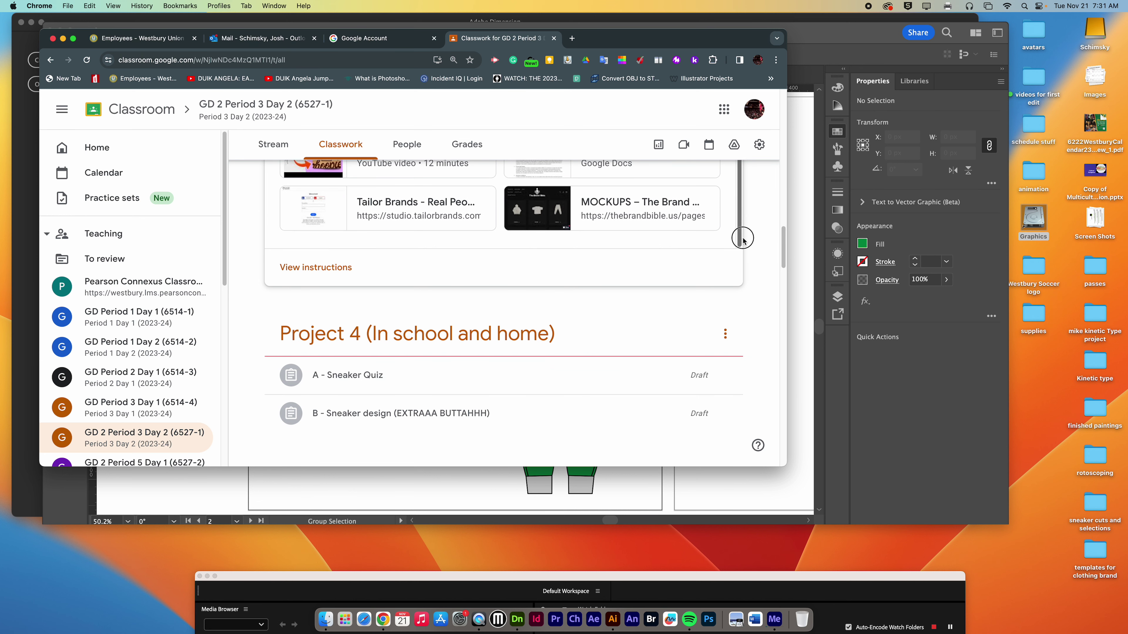
{"action": "left_click", "coordinate": [626, 206]}
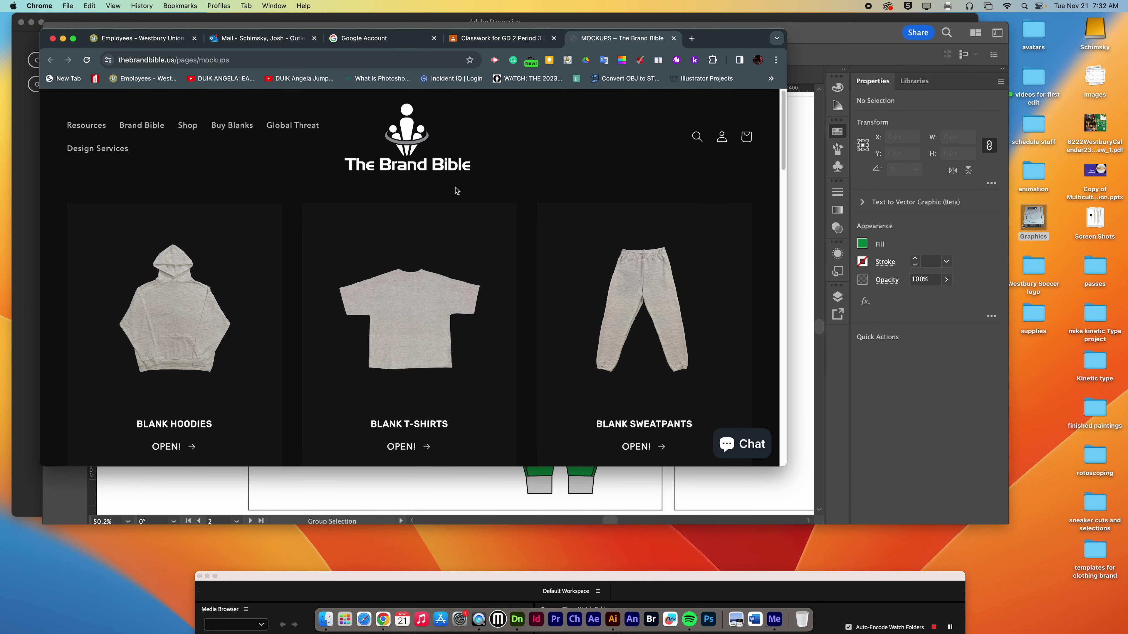
Download YELLOW (1).png from the Blank Hoodies Drive folder.
{"action": "left_click", "coordinate": [180, 448]}
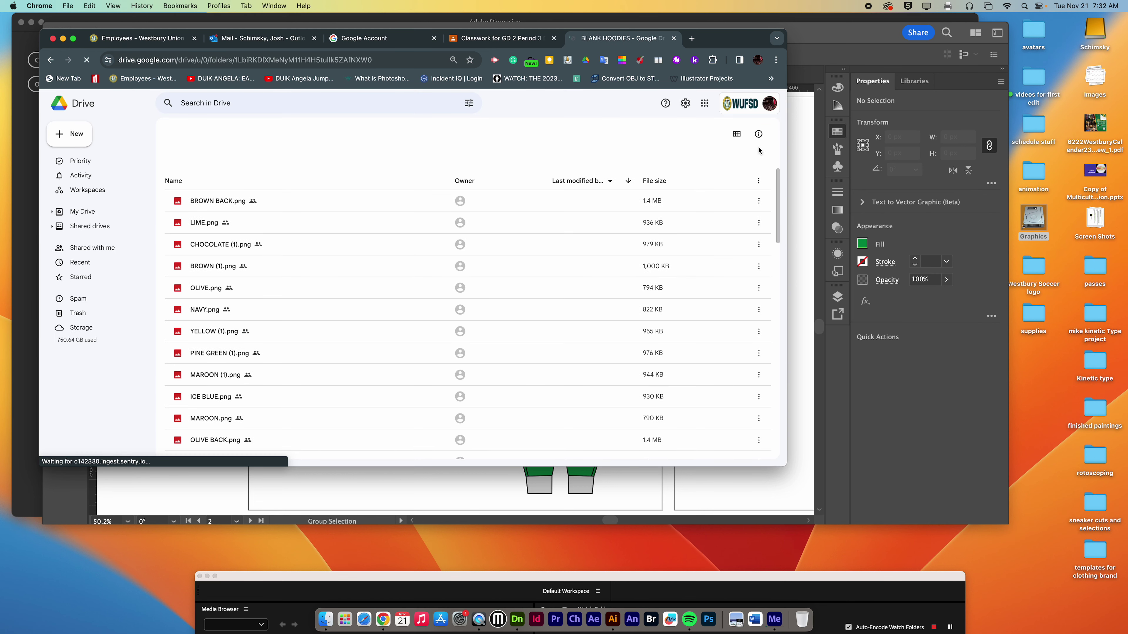
{"action": "scroll", "coordinate": [778, 187], "scroll_direction": "down", "scroll_amount": 4}
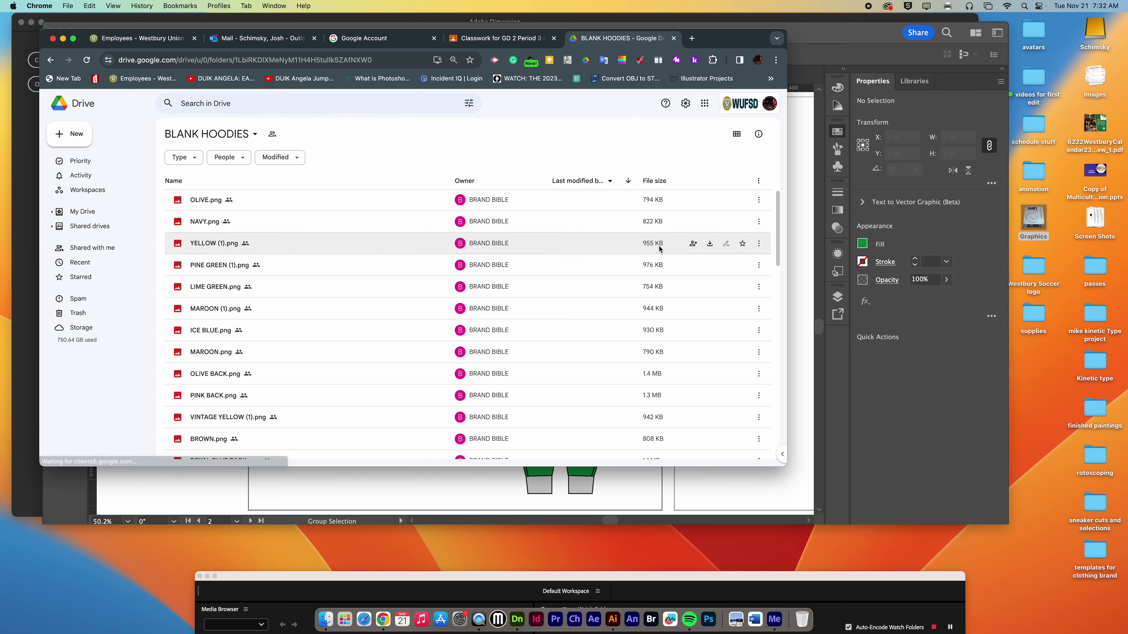
{"action": "left_click", "coordinate": [710, 245]}
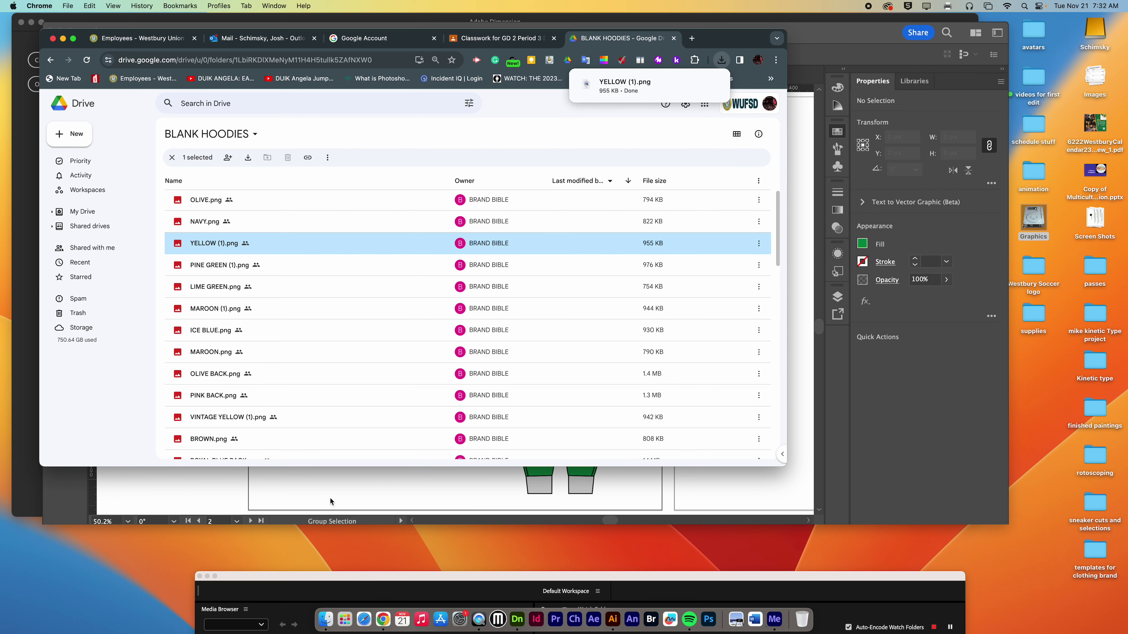
Show the downloaded YELLOW (1).png in a Finder Downloads window moved off to the side.
{"action": "left_click", "coordinate": [326, 620]}
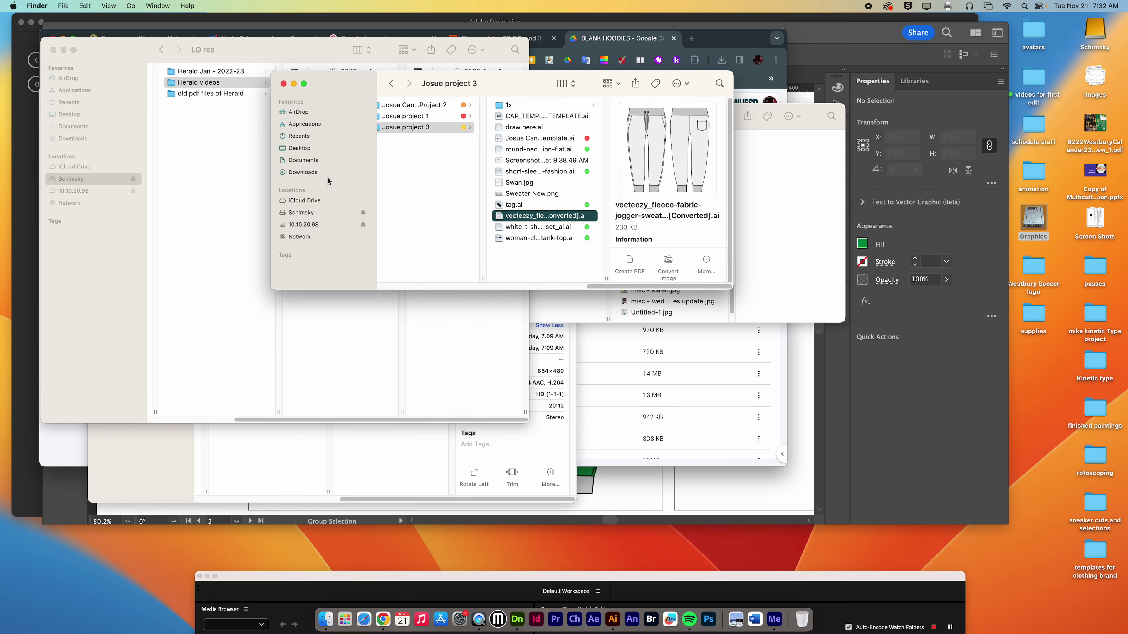
{"action": "left_click", "coordinate": [311, 173]}
{"action": "left_click", "coordinate": [439, 123]}
{"action": "left_click_drag", "start_coordinate": [479, 84], "coordinate": [659, 164]}
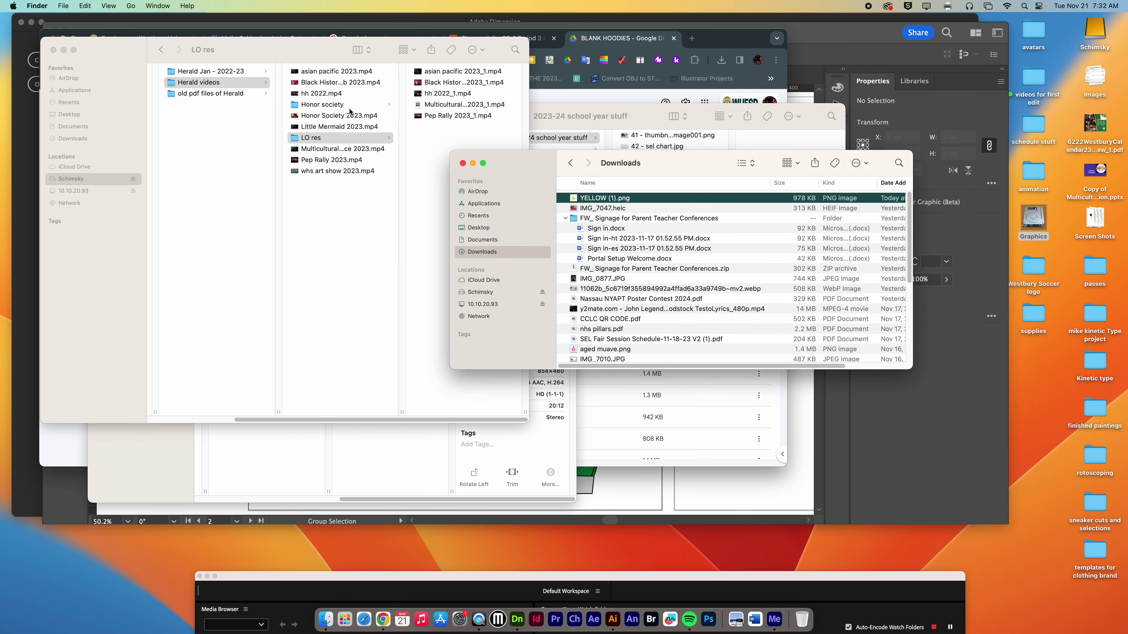
{"action": "left_click", "coordinate": [67, 52]}
{"action": "left_click_drag", "start_coordinate": [669, 165], "coordinate": [899, 247]}
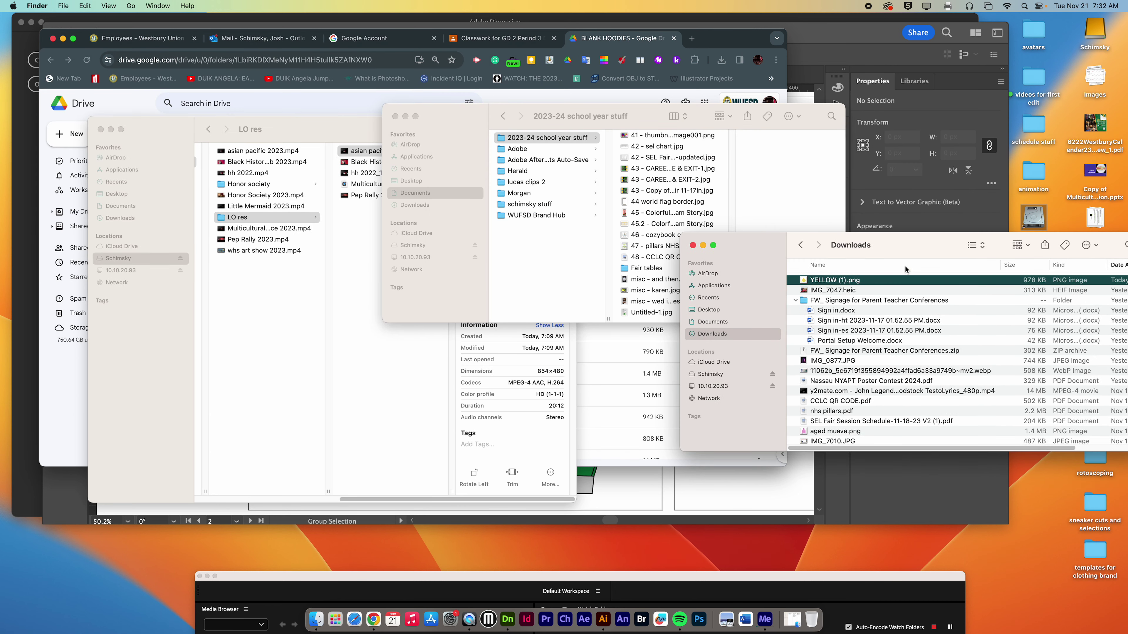
{"action": "left_click_drag", "start_coordinate": [852, 281], "coordinate": [488, 262]}
Copy YELLOW (1).png into the student's Project 3 folder under 10.10.20.93 > Graphics > Period 5 Day 1.
{"action": "left_click_drag", "start_coordinate": [567, 120], "coordinate": [444, 124]}
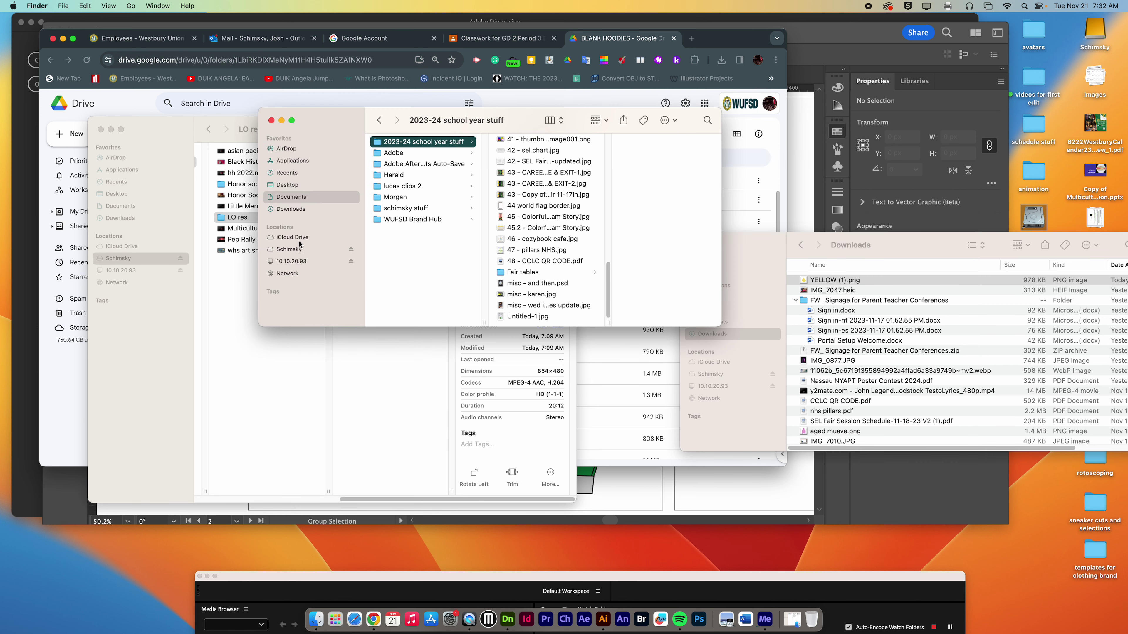
{"action": "left_click", "coordinate": [293, 250]}
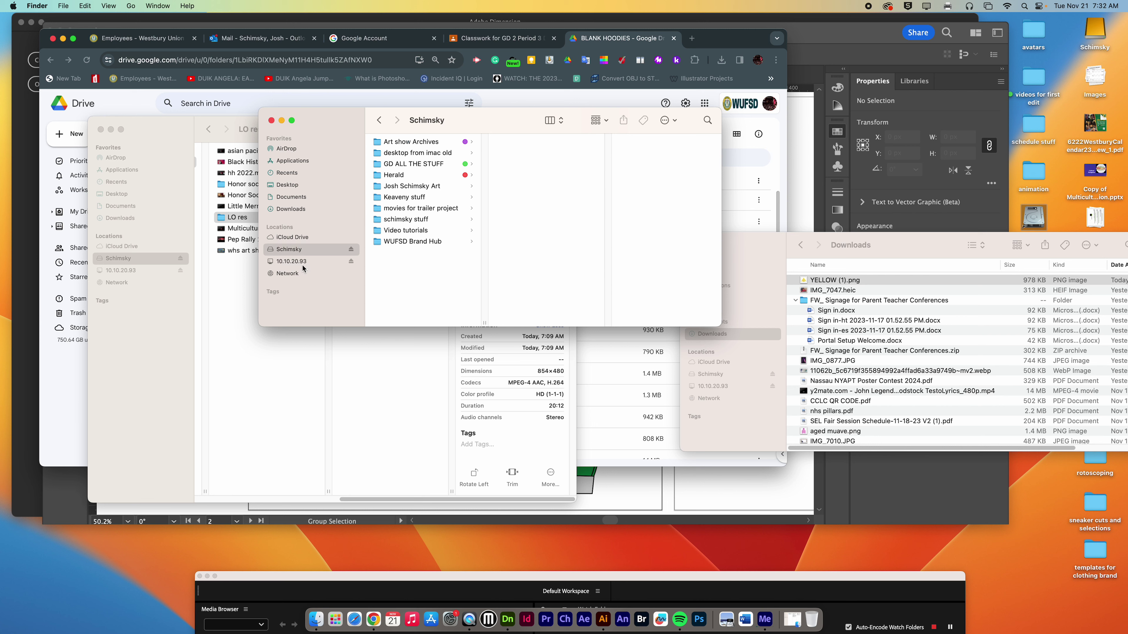
{"action": "left_click", "coordinate": [293, 261]}
{"action": "left_click", "coordinate": [413, 230]}
{"action": "left_click", "coordinate": [529, 153]}
{"action": "left_click", "coordinate": [651, 197]}
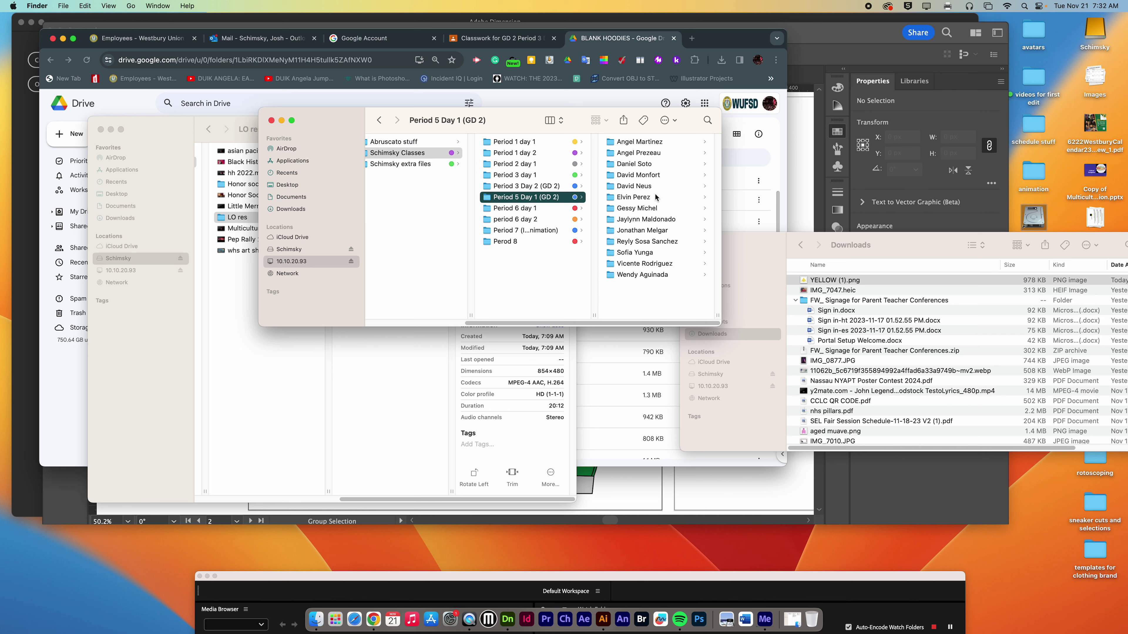
{"action": "left_click", "coordinate": [632, 187]}
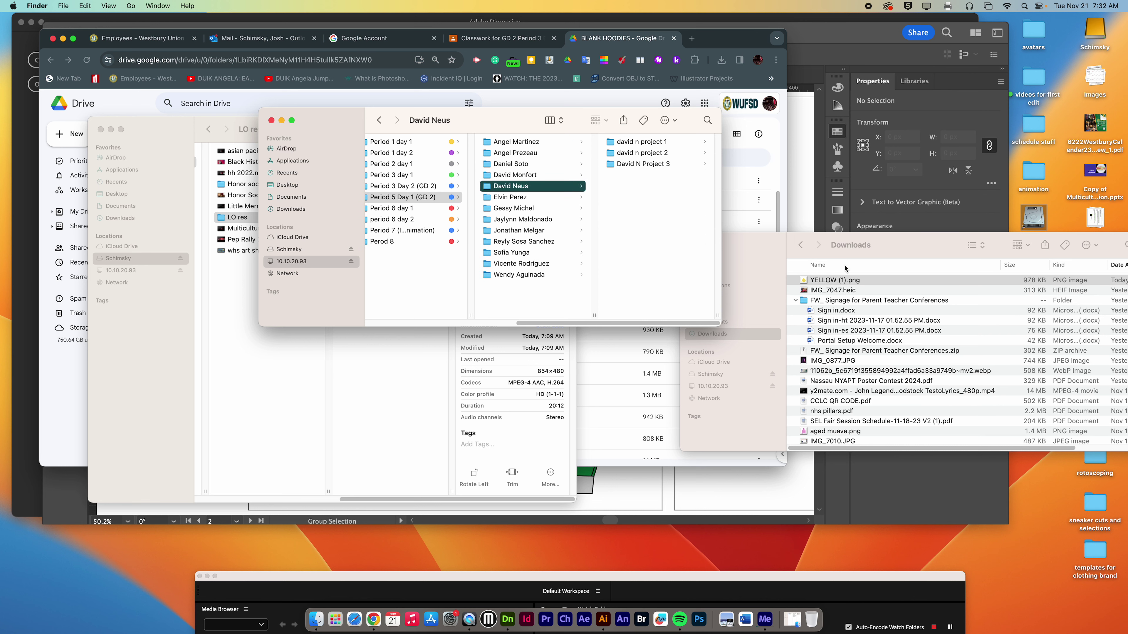
{"action": "left_click", "coordinate": [644, 164]}
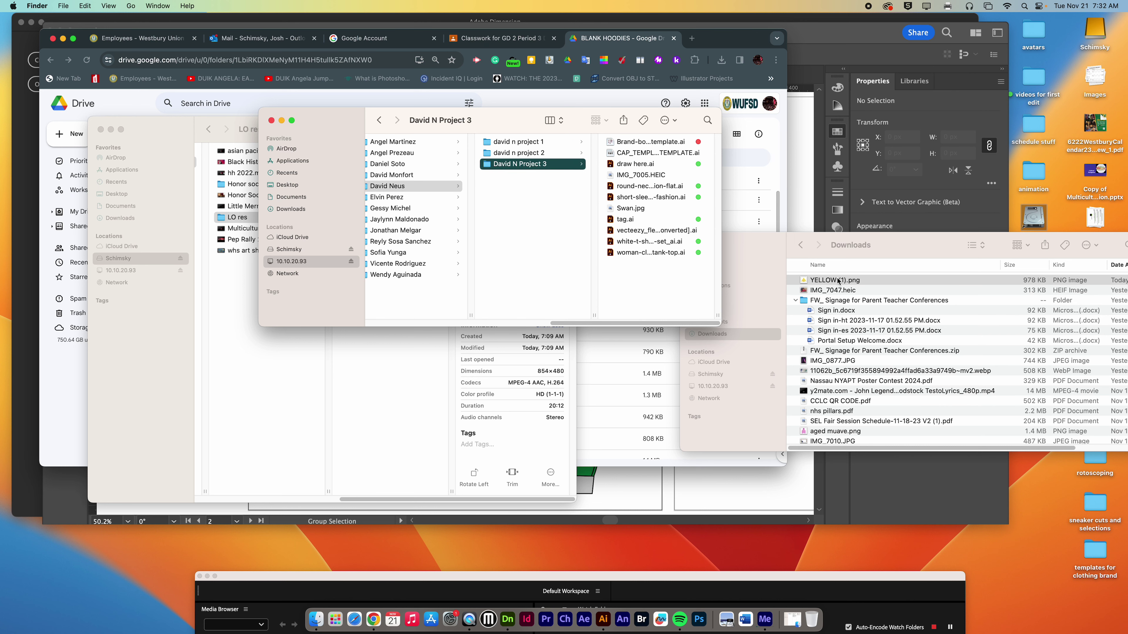
{"action": "left_click_drag", "start_coordinate": [837, 281], "coordinate": [665, 278]}
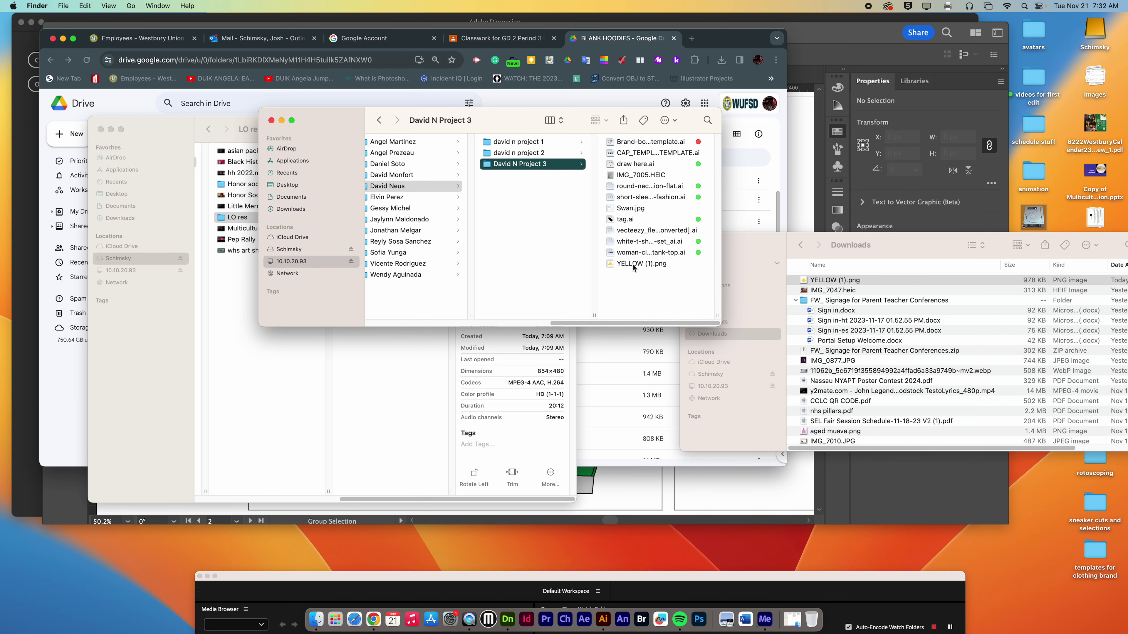
Place YELLOW (1).png from the student's Project 3 server folder onto the brand board.
{"action": "left_click", "coordinate": [725, 478]}
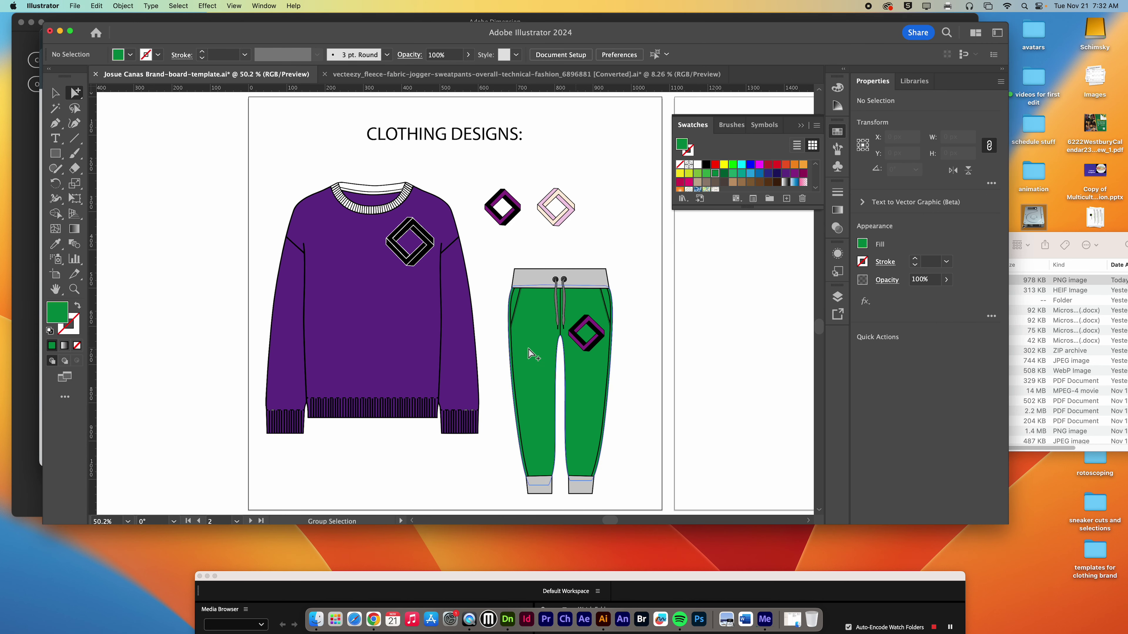
{"action": "left_click", "coordinate": [75, 5]}
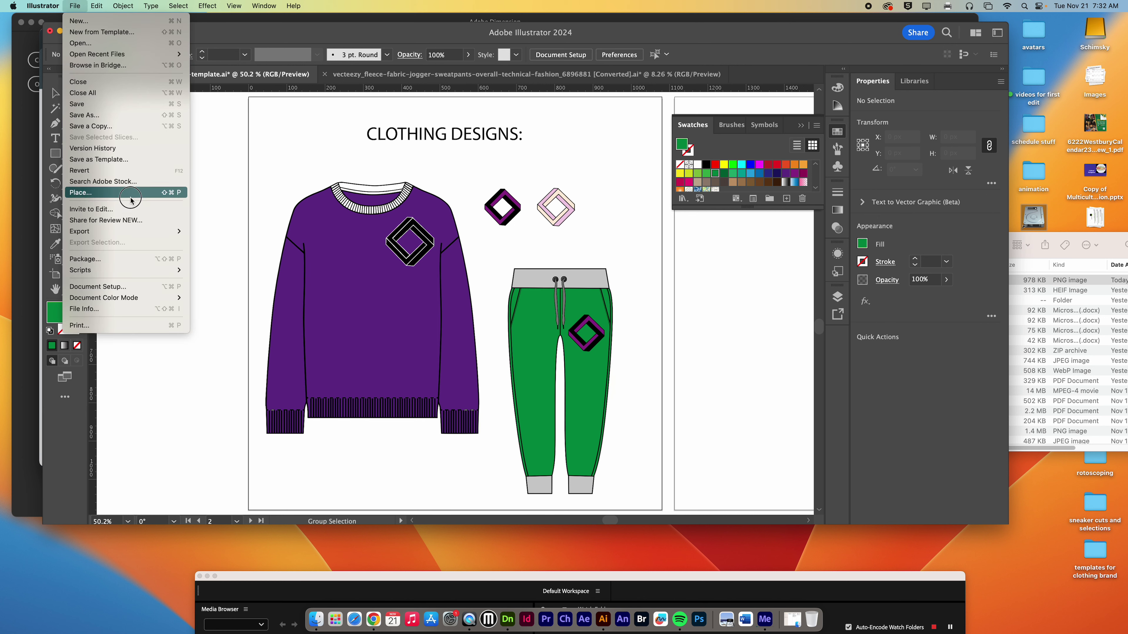
{"action": "left_click", "coordinate": [382, 227]}
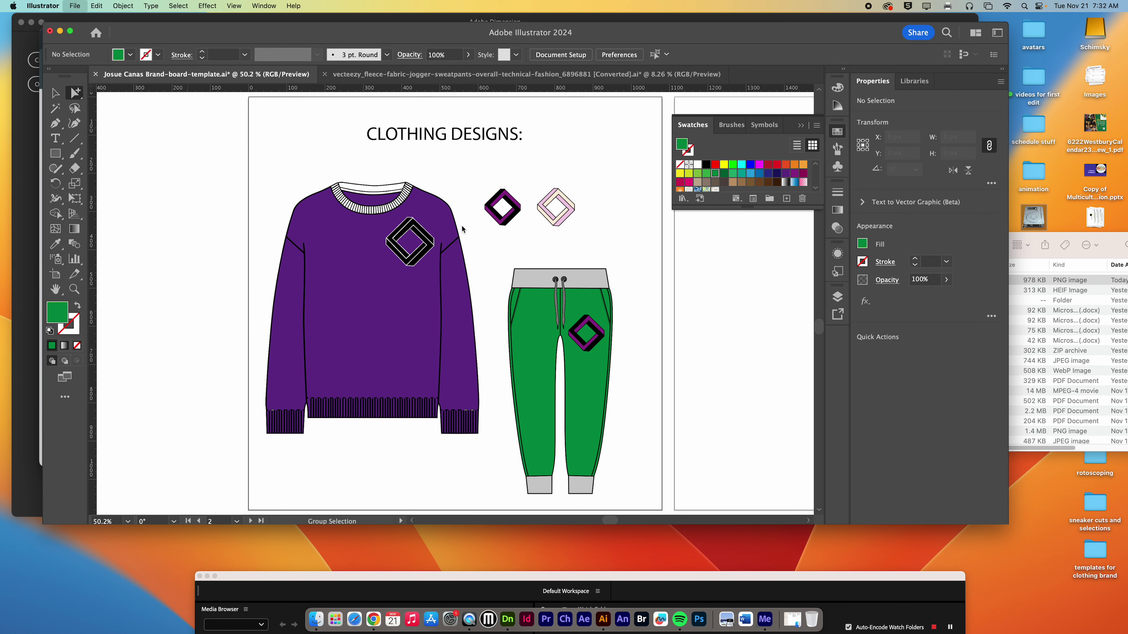
{"action": "left_click", "coordinate": [599, 111]}
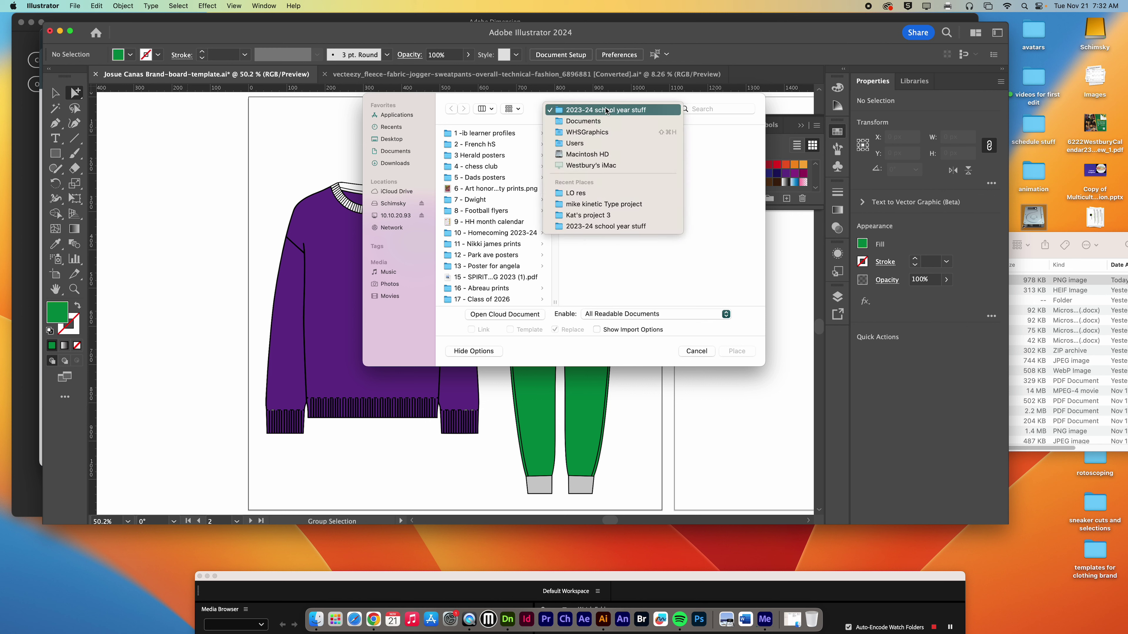
{"action": "left_click", "coordinate": [382, 216]}
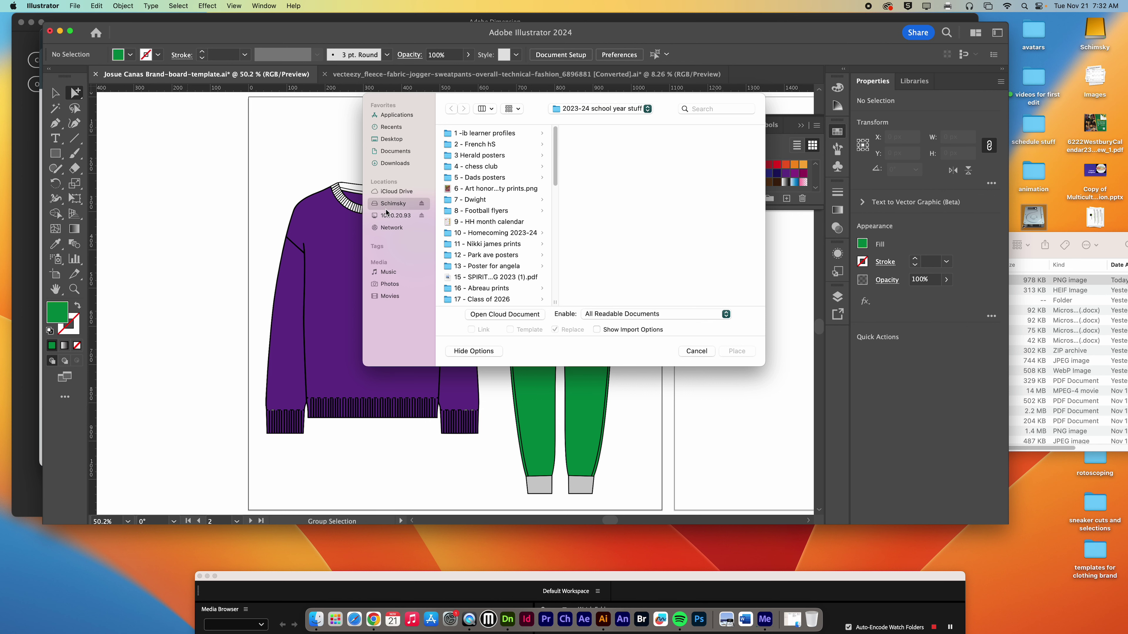
{"action": "left_click", "coordinate": [468, 220]}
{"action": "left_click", "coordinate": [605, 144]}
{"action": "left_click", "coordinate": [695, 188]}
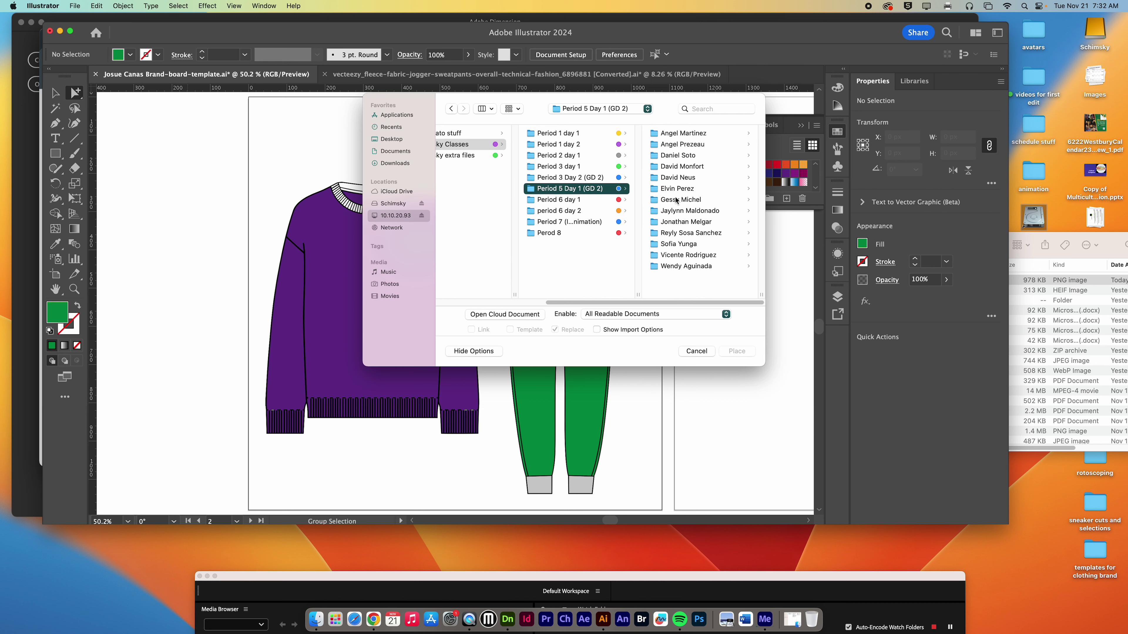
{"action": "left_click", "coordinate": [677, 177]}
{"action": "left_click", "coordinate": [698, 156]}
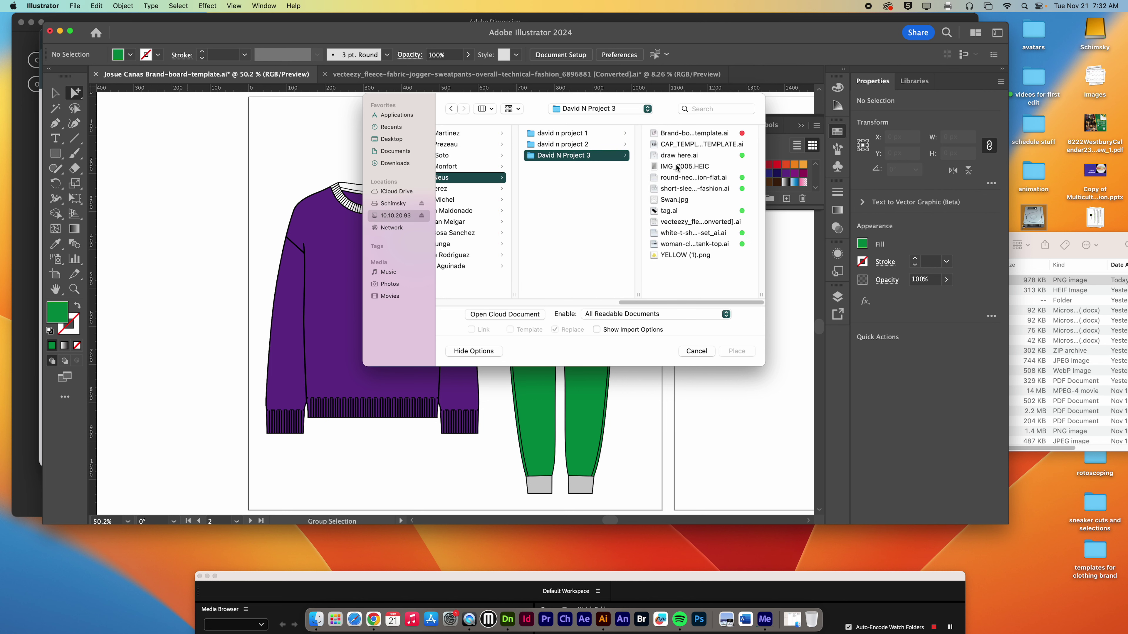
{"action": "left_click", "coordinate": [679, 255]}
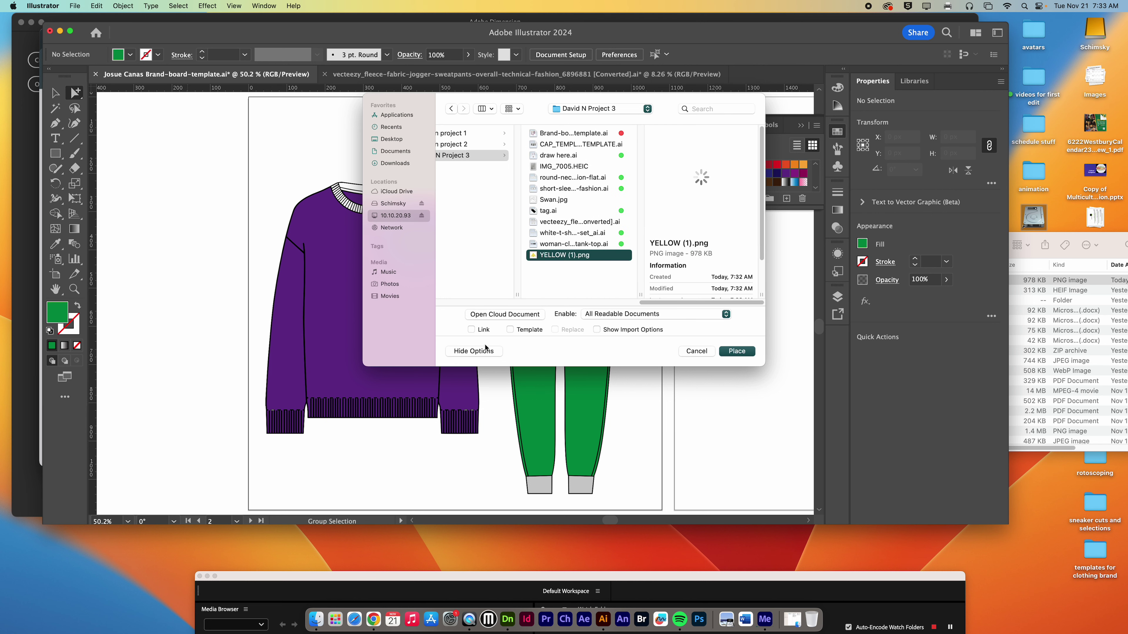
{"action": "left_click", "coordinate": [733, 352]}
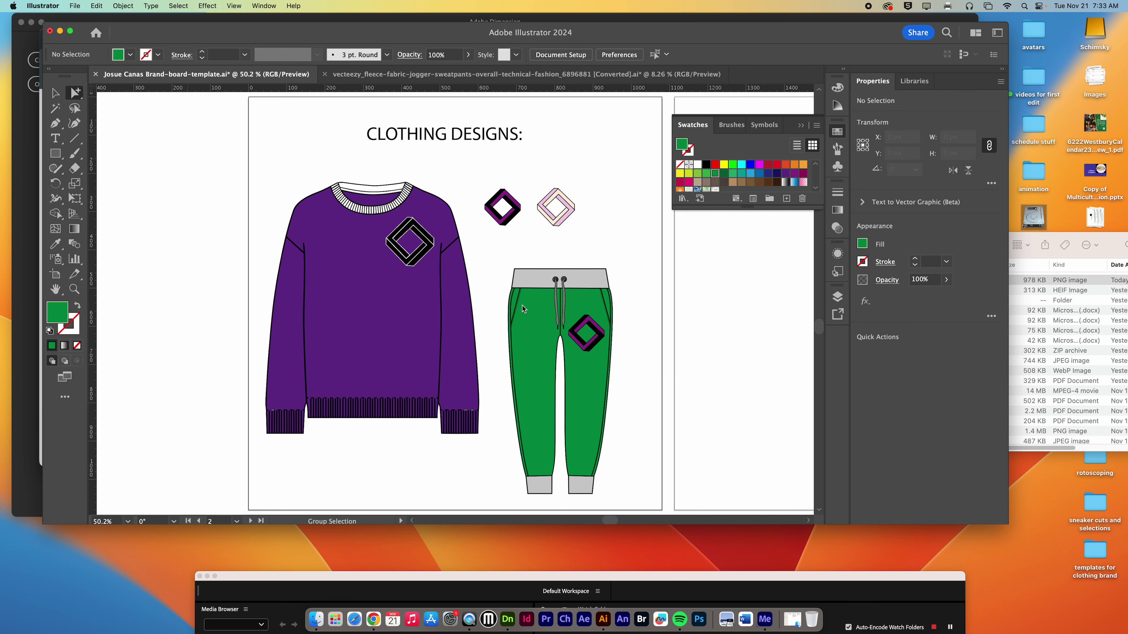
{"action": "left_click_drag", "start_coordinate": [128, 189], "coordinate": [256, 353]}
Move the hoodie image beside the clothing artboard and enlarge it to about 504 px.
{"action": "left_click", "coordinate": [56, 94]}
{"action": "left_click_drag", "start_coordinate": [187, 239], "coordinate": [158, 254]}
{"action": "left_click_drag", "start_coordinate": [229, 247], "coordinate": [478, 214]}
{"action": "left_click_drag", "start_coordinate": [328, 168], "coordinate": [263, 103]}
{"action": "left_click_drag", "start_coordinate": [454, 294], "coordinate": [385, 293]}
Alt-drag a copy of the diamond logo from beside the sweater onto the hoodie chest.
{"action": "left_click", "coordinate": [128, 149]}
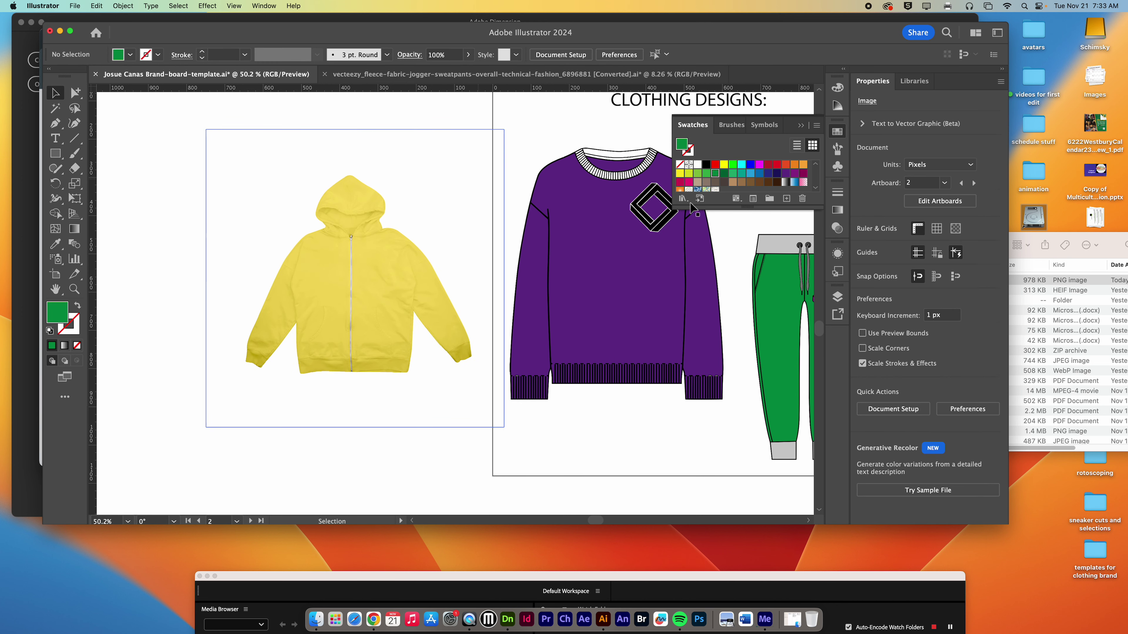
{"action": "scroll", "coordinate": [488, 200], "scroll_direction": "right", "scroll_amount": 5}
{"action": "left_click", "coordinate": [643, 207]}
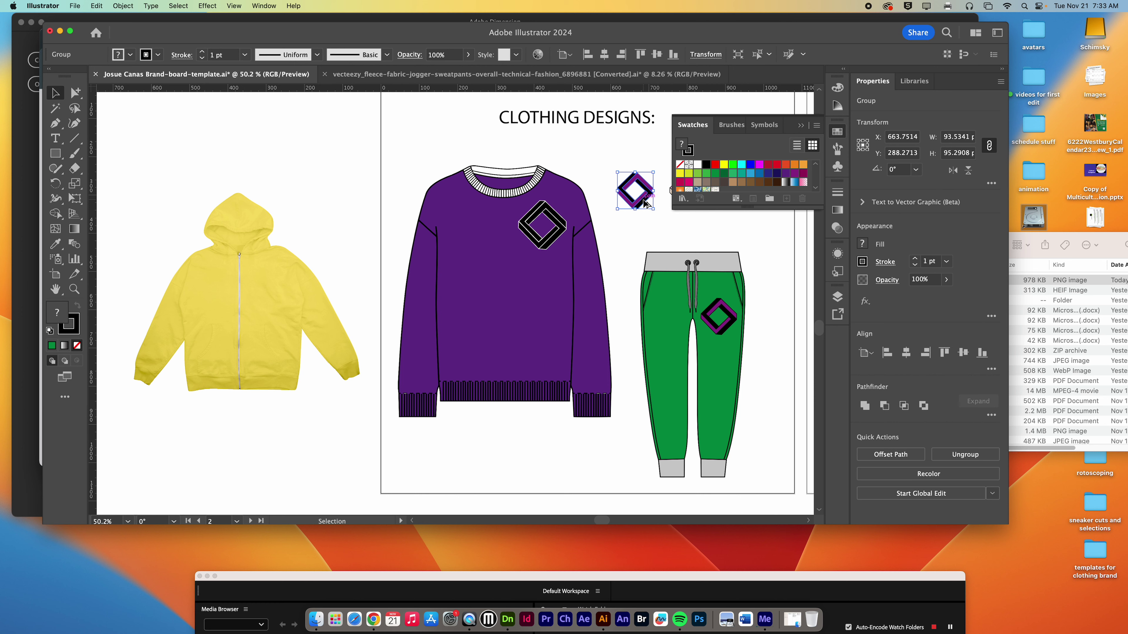
{"action": "left_click_drag", "start_coordinate": [643, 209], "coordinate": [268, 278]}
Bring the diamond copy to the front of the hoodie and nudge it into place.
{"action": "right_click", "coordinate": [269, 281]}
{"action": "mouse_move", "coordinate": [331, 484]}
{"action": "left_click", "coordinate": [402, 497]}
{"action": "right_click", "coordinate": [260, 276]}
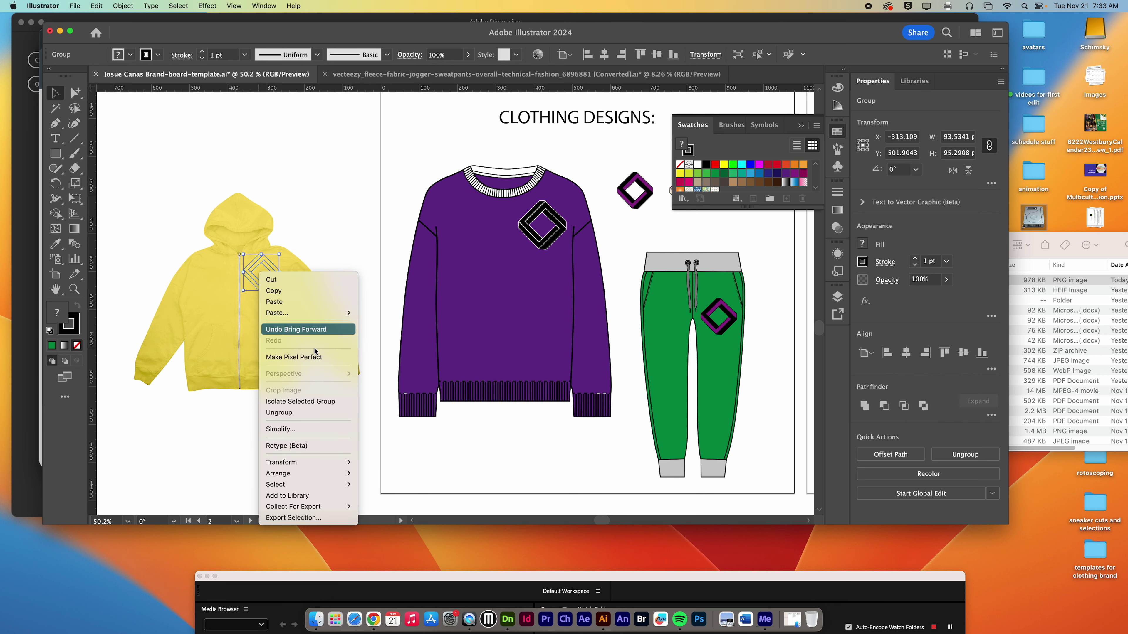
{"action": "left_click", "coordinate": [373, 471]}
{"action": "left_click", "coordinate": [347, 305]}
{"action": "mouse_move", "coordinate": [268, 270]}
{"action": "left_mouse_down"}
{"action": "mouse_move", "coordinate": [279, 280]}
{"action": "mouse_move", "coordinate": [251, 312]}
{"action": "mouse_move", "coordinate": [285, 281]}
{"action": "left_mouse_up"}
{"action": "left_click", "coordinate": [401, 203]}
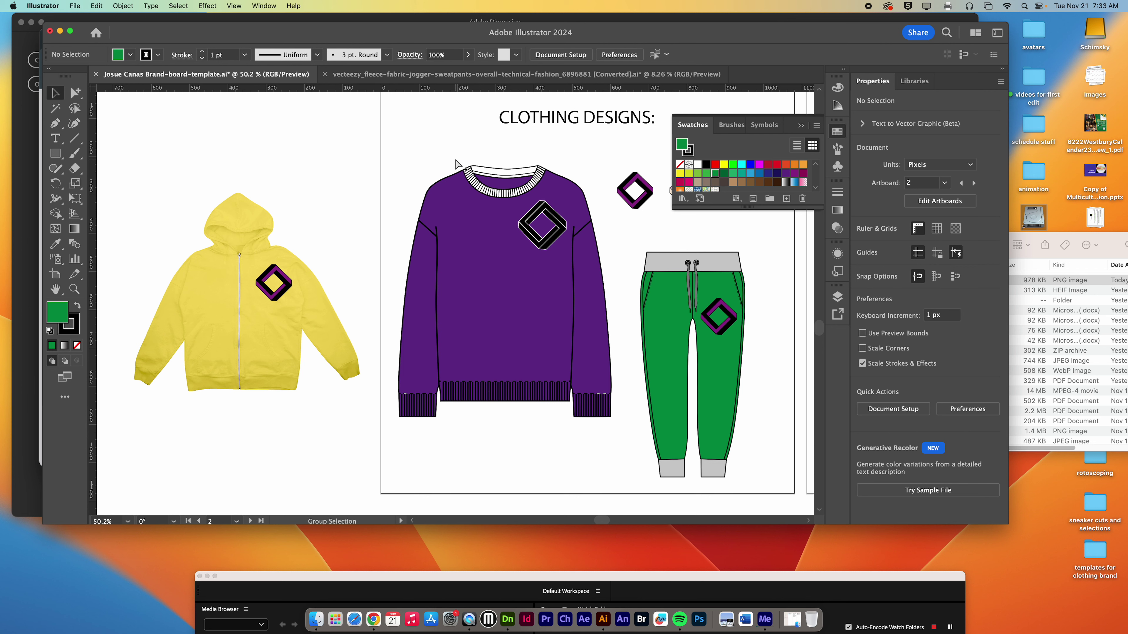
{"action": "scroll", "coordinate": [457, 165], "scroll_direction": "right", "scroll_amount": 5}
{"action": "key", "text": "super+minus"}
{"action": "key", "text": "super+minus"}
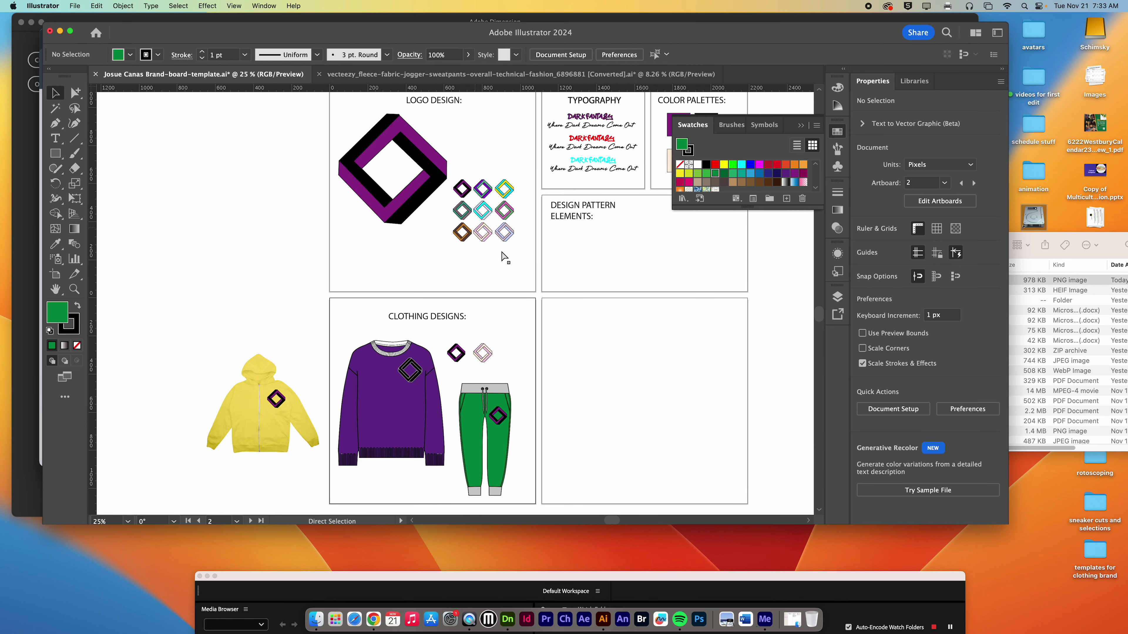
{"action": "left_click_drag", "start_coordinate": [514, 318], "coordinate": [368, 321]}
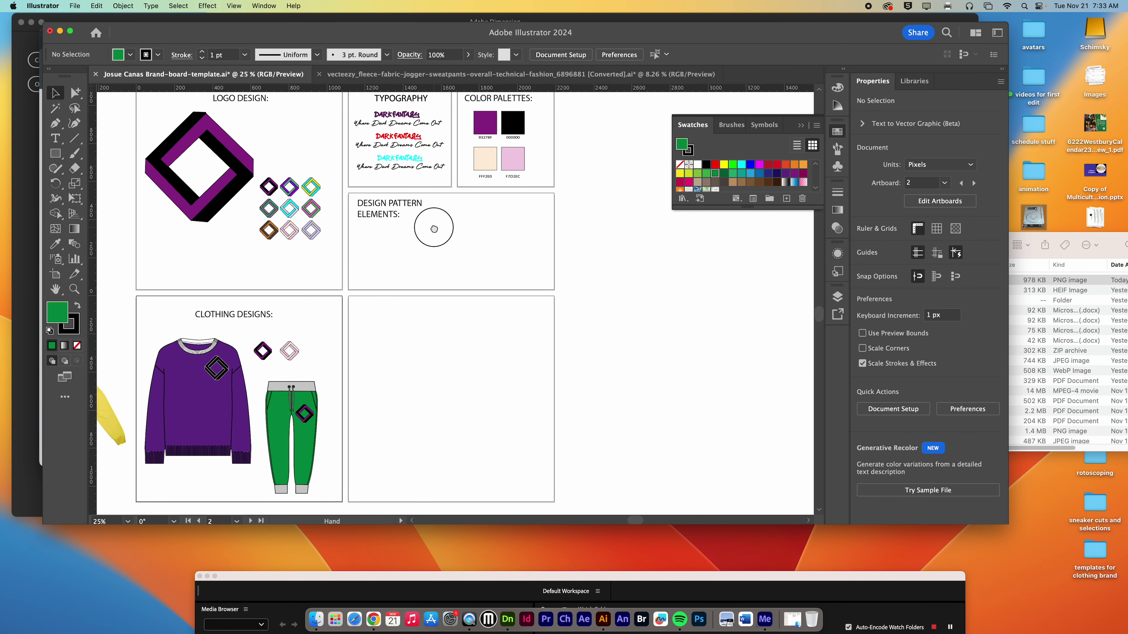
{"action": "left_click_drag", "start_coordinate": [434, 228], "coordinate": [433, 284]}
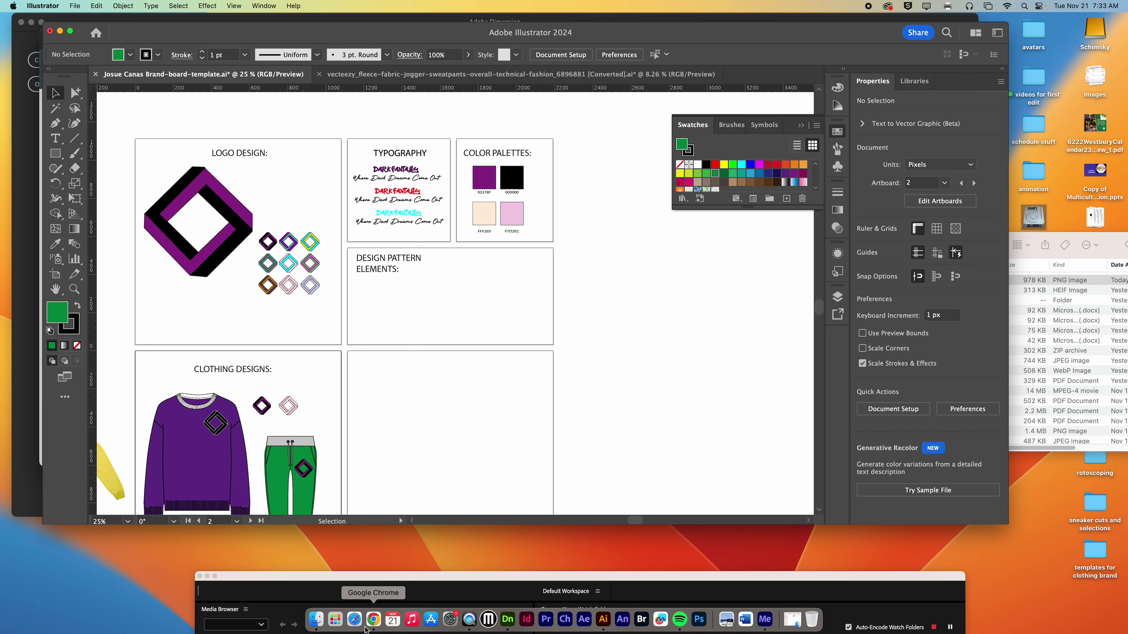
Search Google Images for 'design elements' and preview a Freepik result.
{"action": "left_click", "coordinate": [374, 620]}
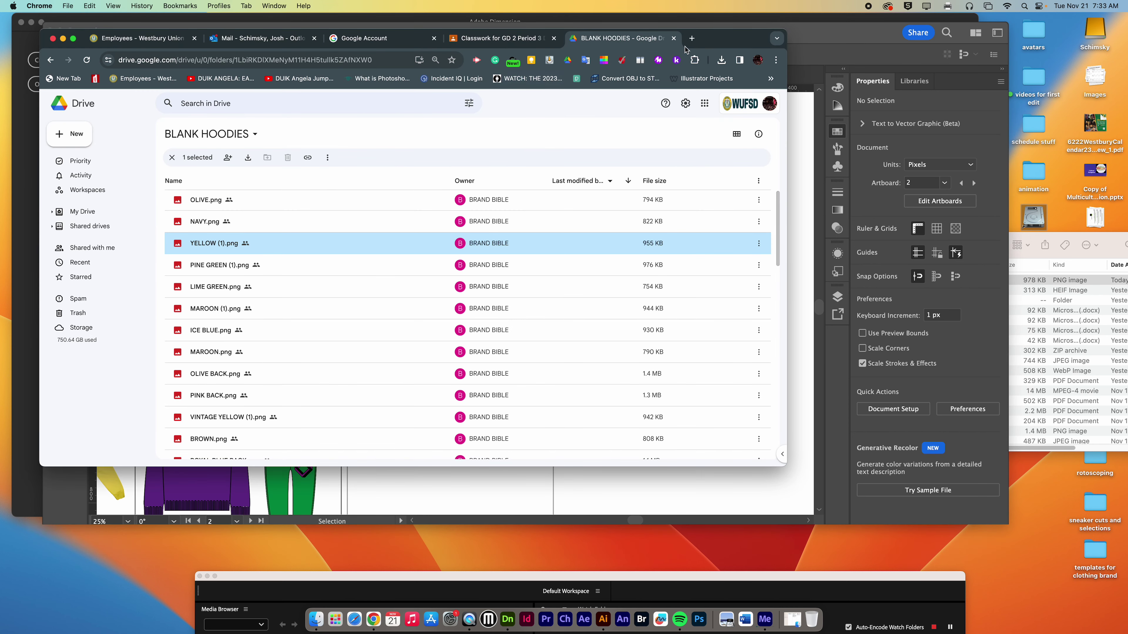
{"action": "left_click", "coordinate": [691, 38]}
{"action": "left_click", "coordinate": [408, 59]}
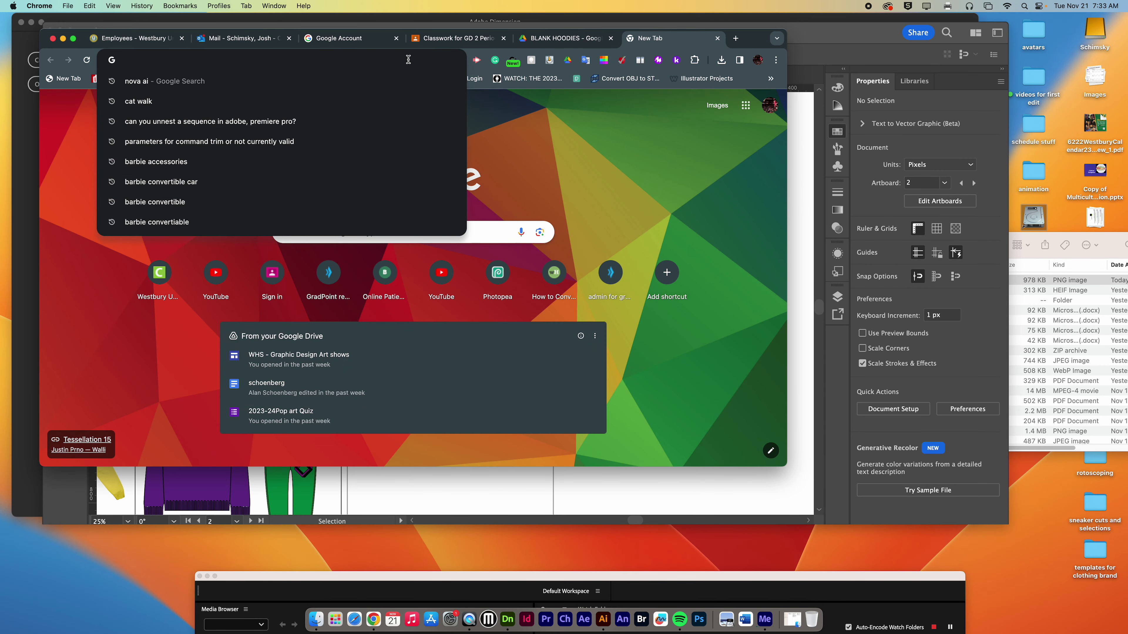
{"action": "type", "text": "design elements"}
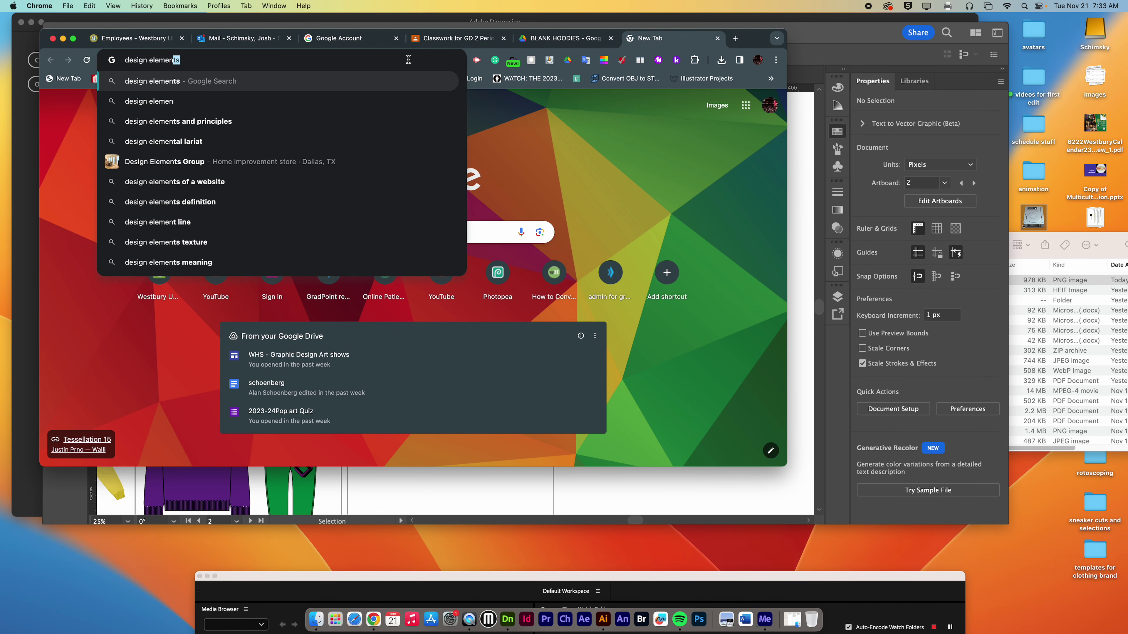
{"action": "key", "text": "Return"}
{"action": "left_click", "coordinate": [84, 172]}
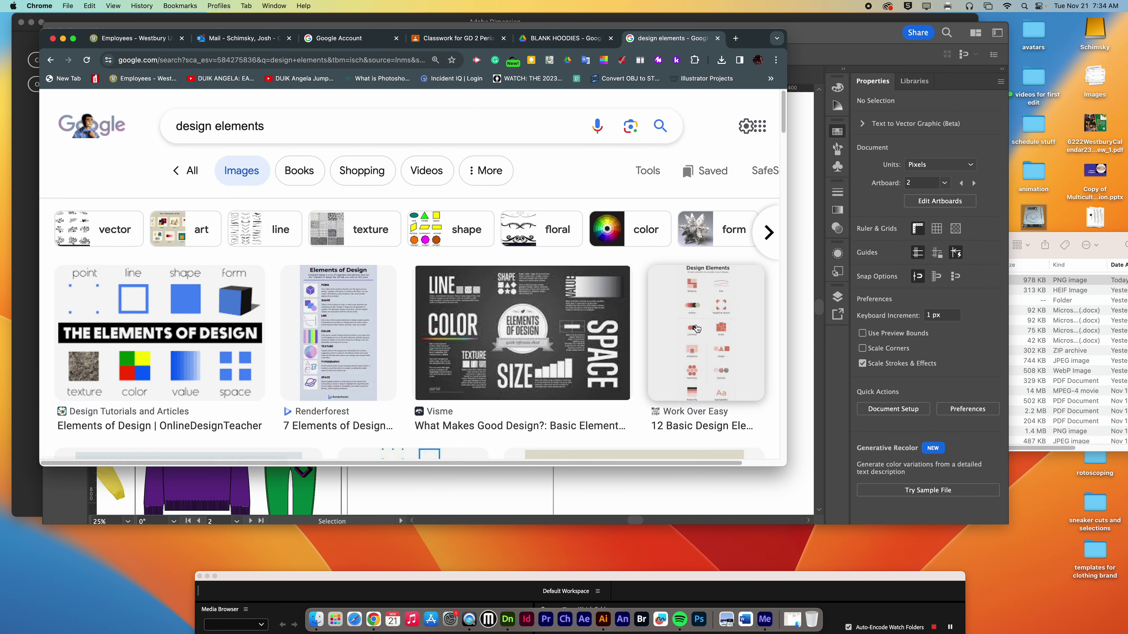
{"action": "scroll", "coordinate": [698, 328], "scroll_direction": "down", "scroll_amount": 10}
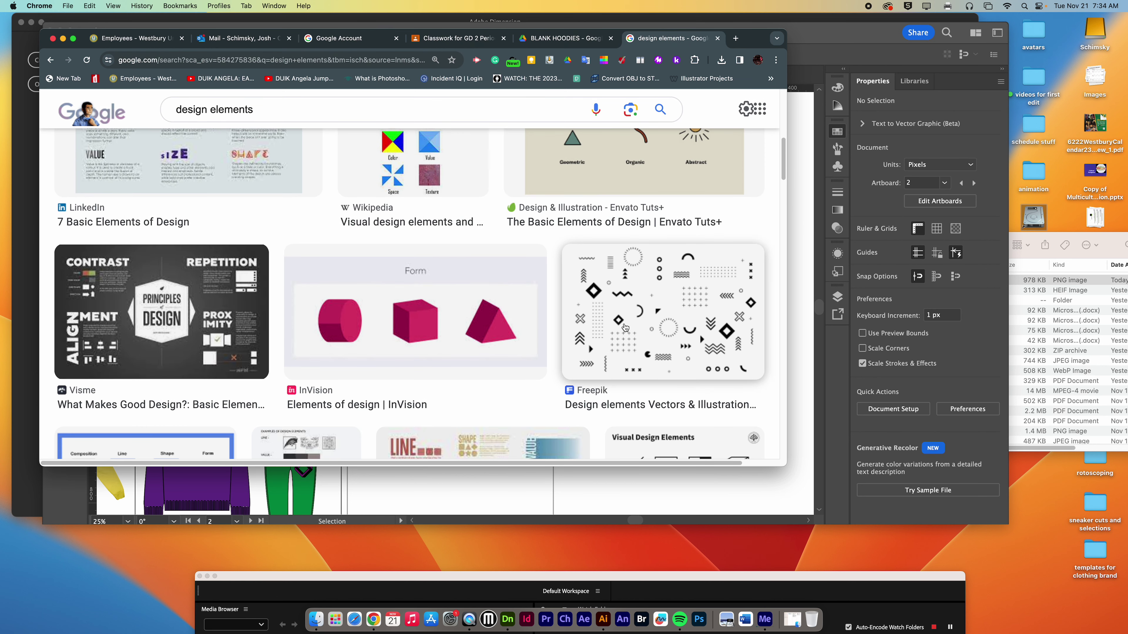
{"action": "left_click", "coordinate": [687, 314]}
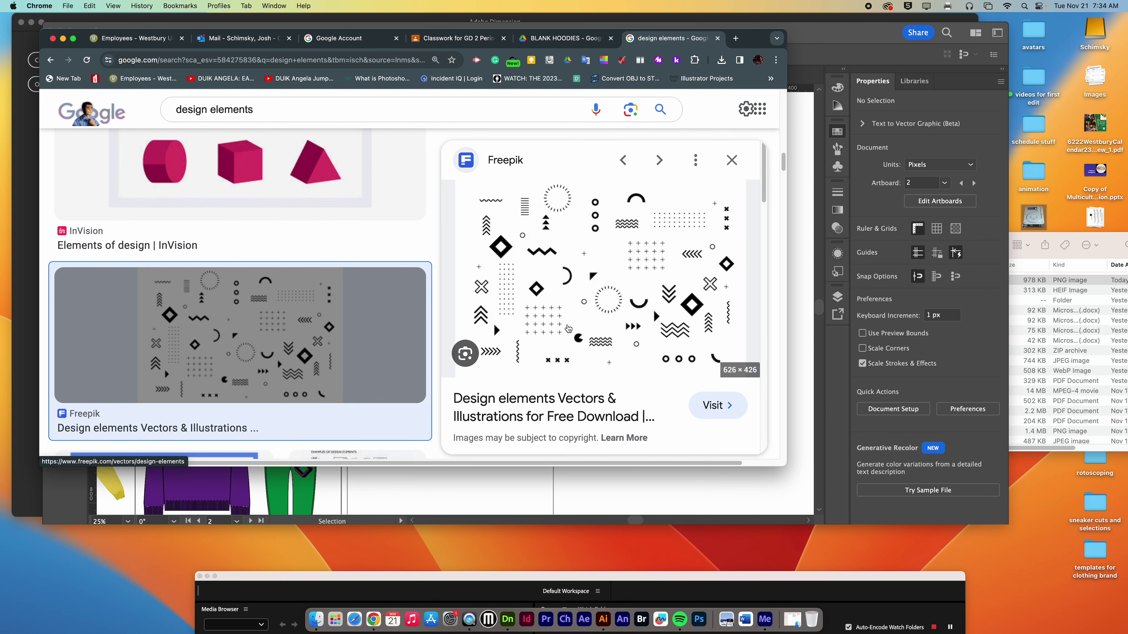
Search Google Images for 'design patterns'.
{"action": "left_click", "coordinate": [309, 63]}
{"action": "type", "text": "desi"}
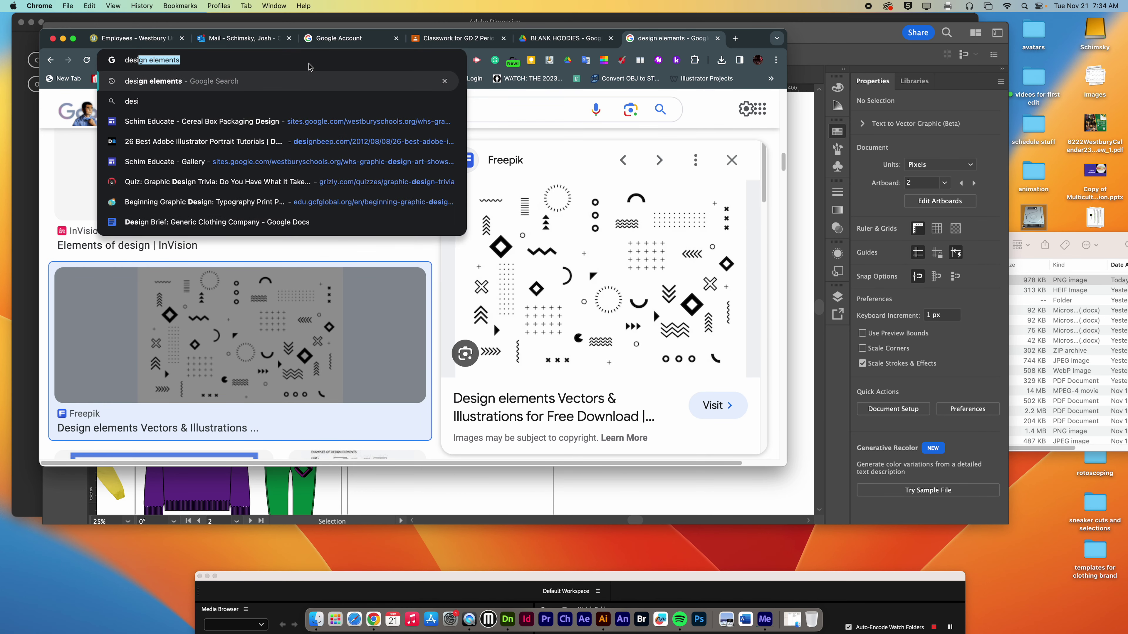
{"action": "type", "text": "gn patterns"}
{"action": "key", "text": "Return"}
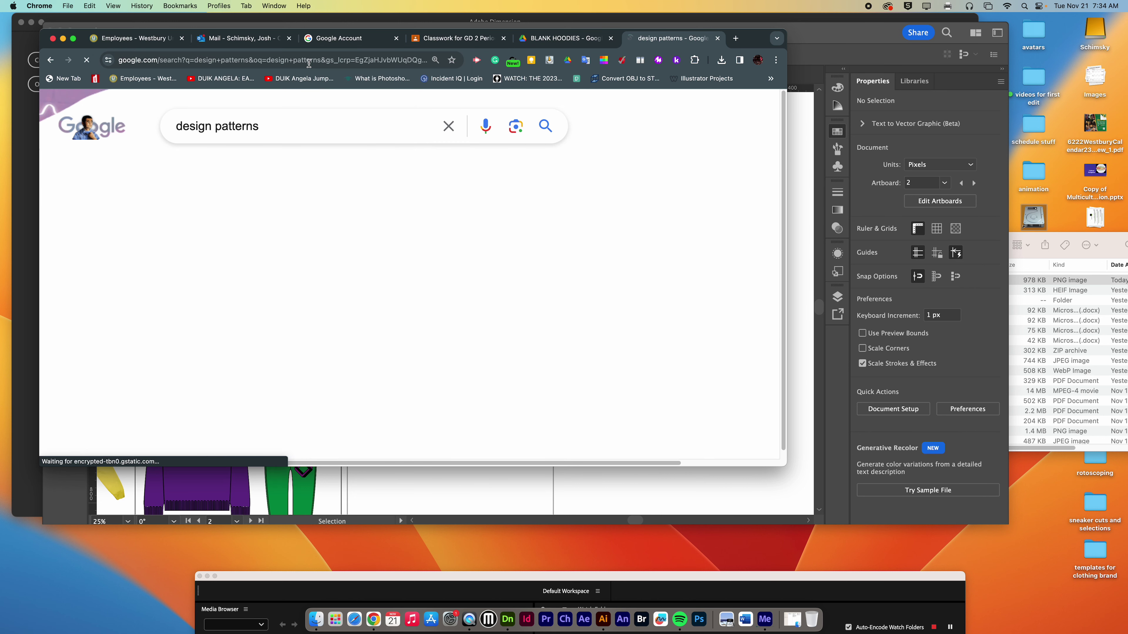
{"action": "left_click", "coordinate": [74, 169]}
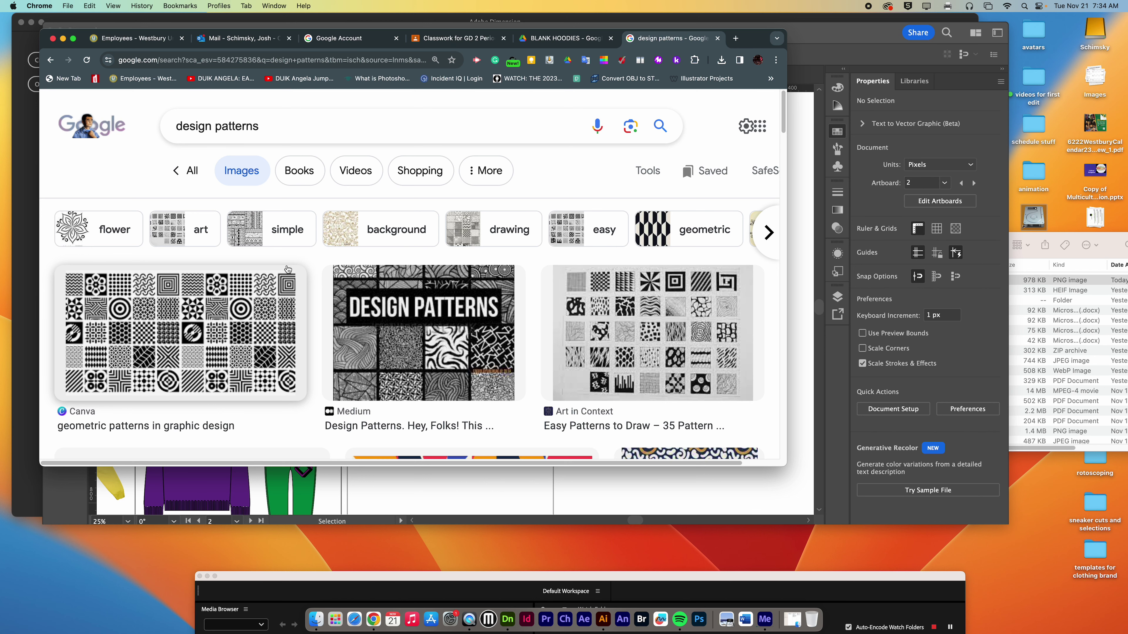
Draw a circle in the Design Pattern Elements panel and fill it with purple 93278F.
{"action": "left_click", "coordinate": [63, 38]}
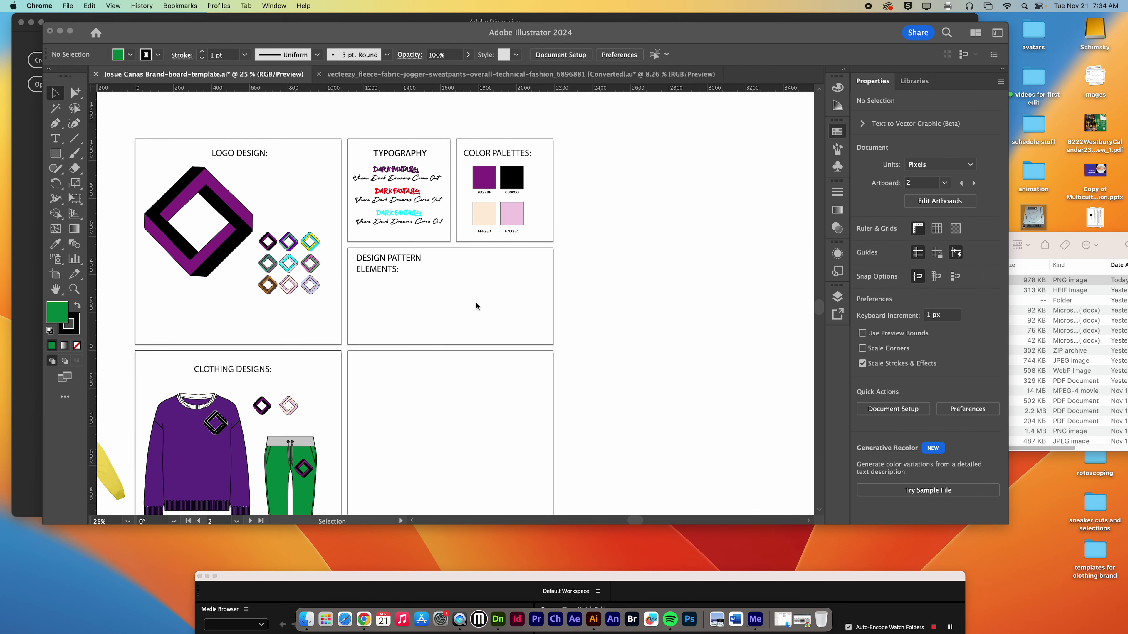
{"action": "left_click", "coordinate": [408, 278]}
{"action": "scroll", "coordinate": [416, 264], "scroll_direction": "up", "scroll_amount": 5}
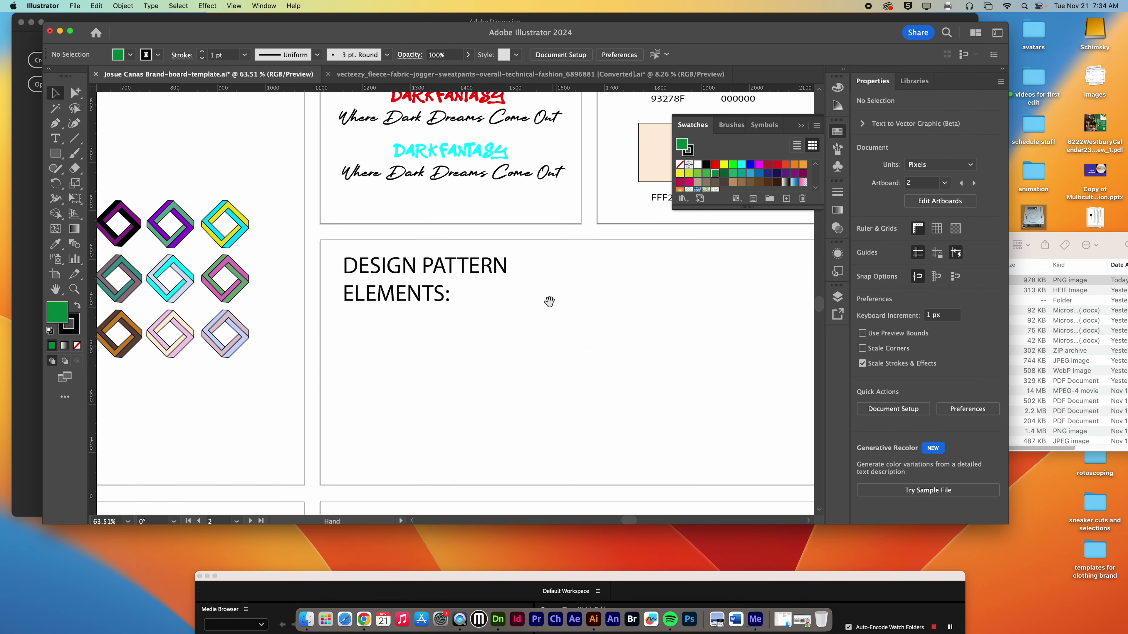
{"action": "left_click_drag", "start_coordinate": [545, 302], "coordinate": [394, 258]}
{"action": "left_click_drag", "start_coordinate": [55, 153], "coordinate": [115, 182]}
{"action": "left_click_drag", "start_coordinate": [469, 303], "coordinate": [489, 326]}
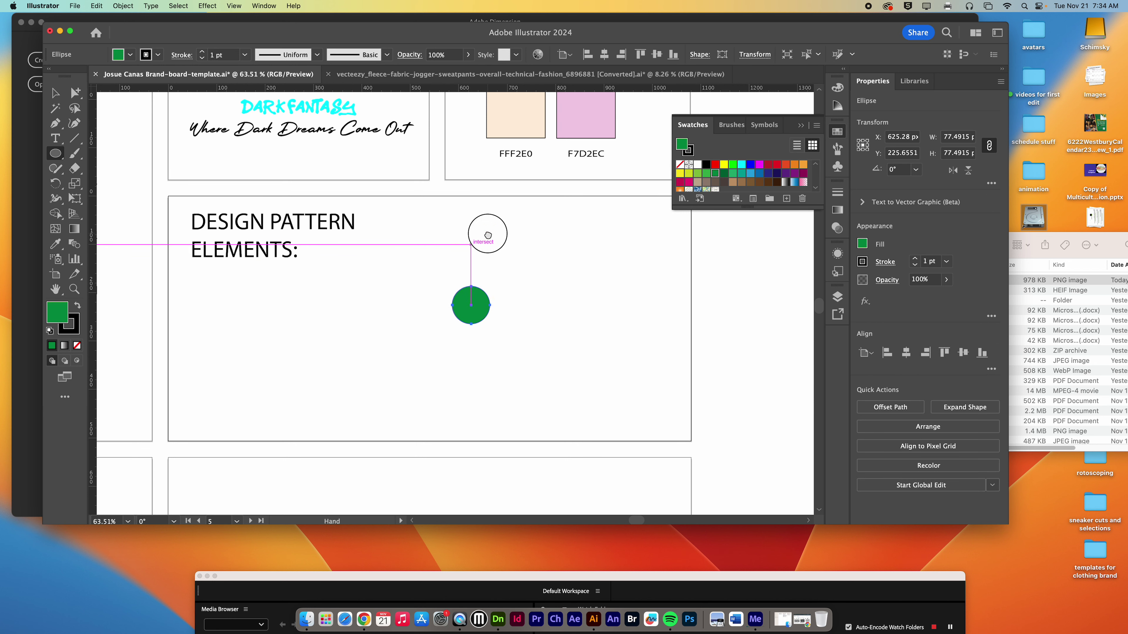
{"action": "scroll", "coordinate": [444, 303], "scroll_direction": "up", "scroll_amount": 4}
{"action": "scroll", "coordinate": [444, 303], "scroll_direction": "right", "scroll_amount": 2}
{"action": "left_click", "coordinate": [63, 249]}
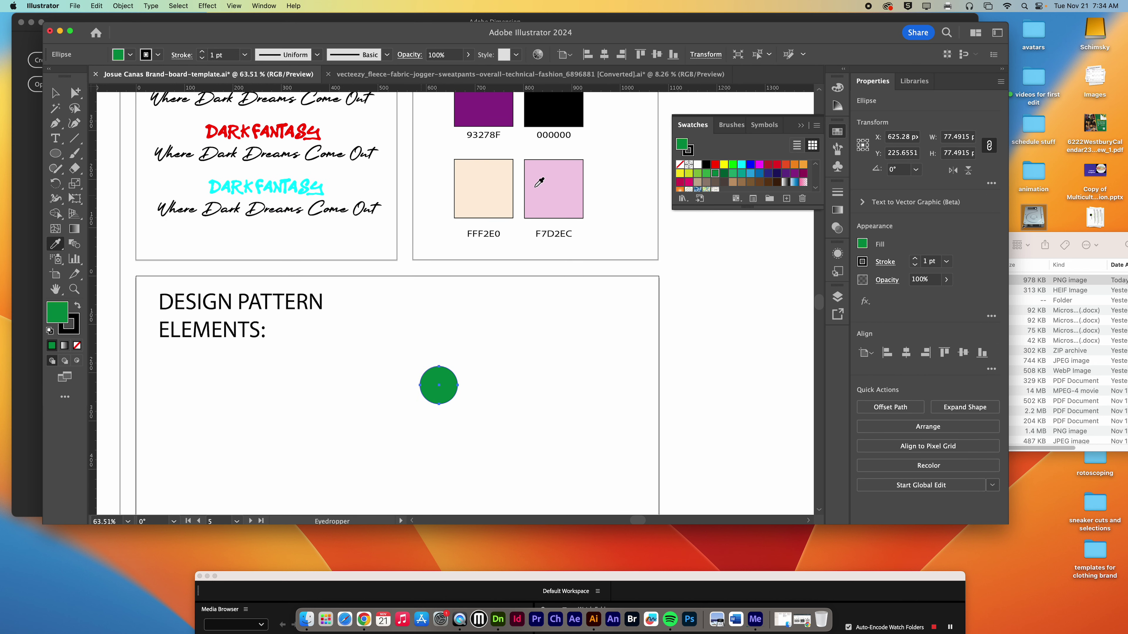
{"action": "left_click", "coordinate": [493, 122]}
Duplicate the circle, make the copy black 000000, then copy both circles downward.
{"action": "key", "text": "v"}
{"action": "left_click_drag", "start_coordinate": [449, 391], "coordinate": [490, 384]}
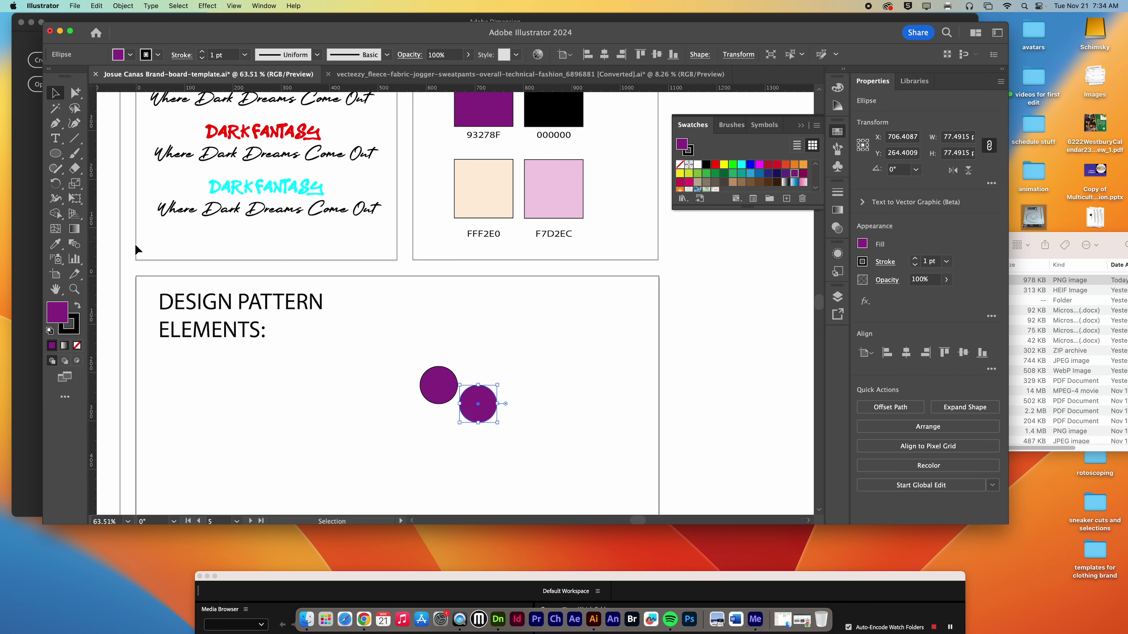
{"action": "left_click", "coordinate": [62, 244]}
{"action": "left_click", "coordinate": [571, 116]}
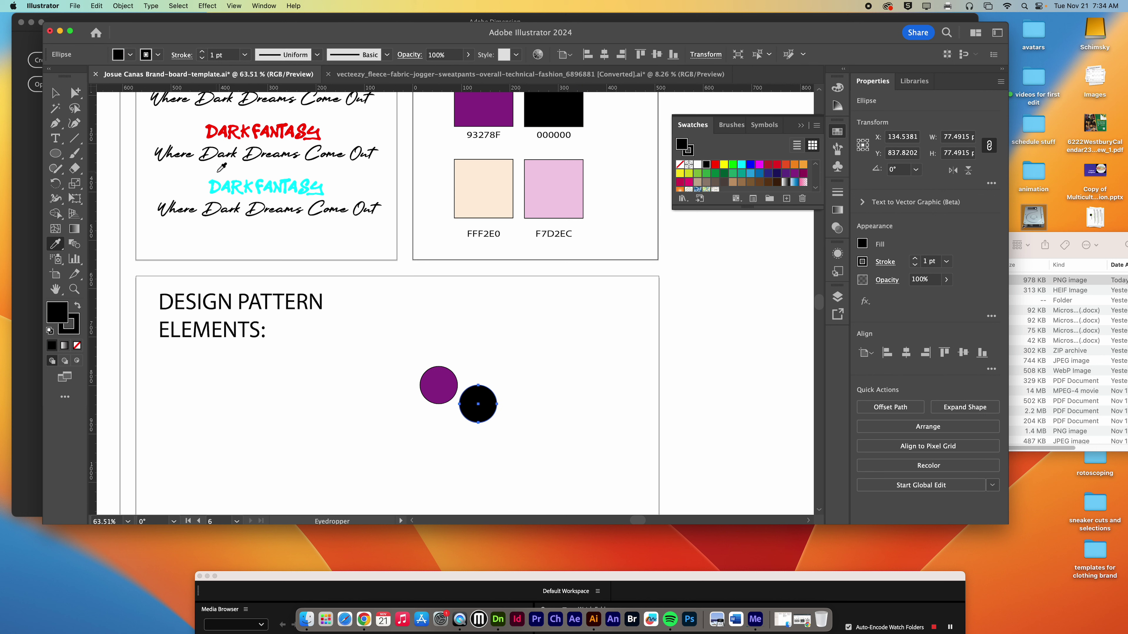
{"action": "left_click", "coordinate": [58, 94]}
{"action": "left_click_drag", "start_coordinate": [427, 357], "coordinate": [483, 450]}
Recolour the lower circles peach FFF2E0 and pink F7D2EC, then select all four.
{"action": "left_click", "coordinate": [379, 307]}
{"action": "left_click", "coordinate": [428, 439]}
{"action": "left_click", "coordinate": [55, 243]}
{"action": "left_click", "coordinate": [470, 189]}
{"action": "key", "text": "v"}
{"action": "left_click", "coordinate": [478, 449]}
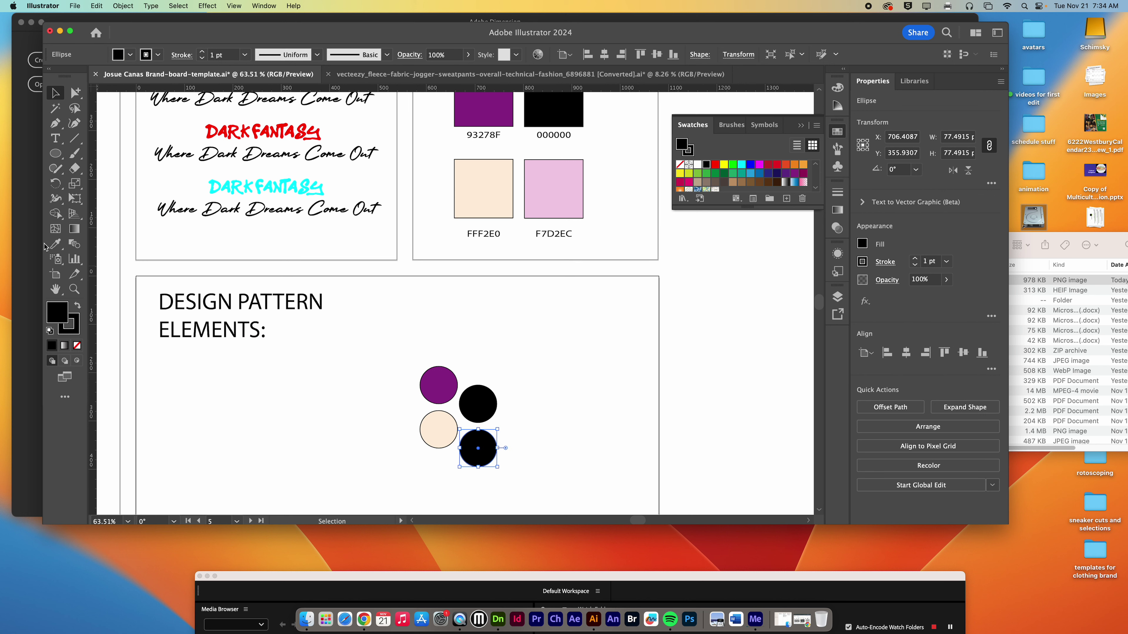
{"action": "left_click", "coordinate": [55, 244]}
{"action": "left_click", "coordinate": [551, 202]}
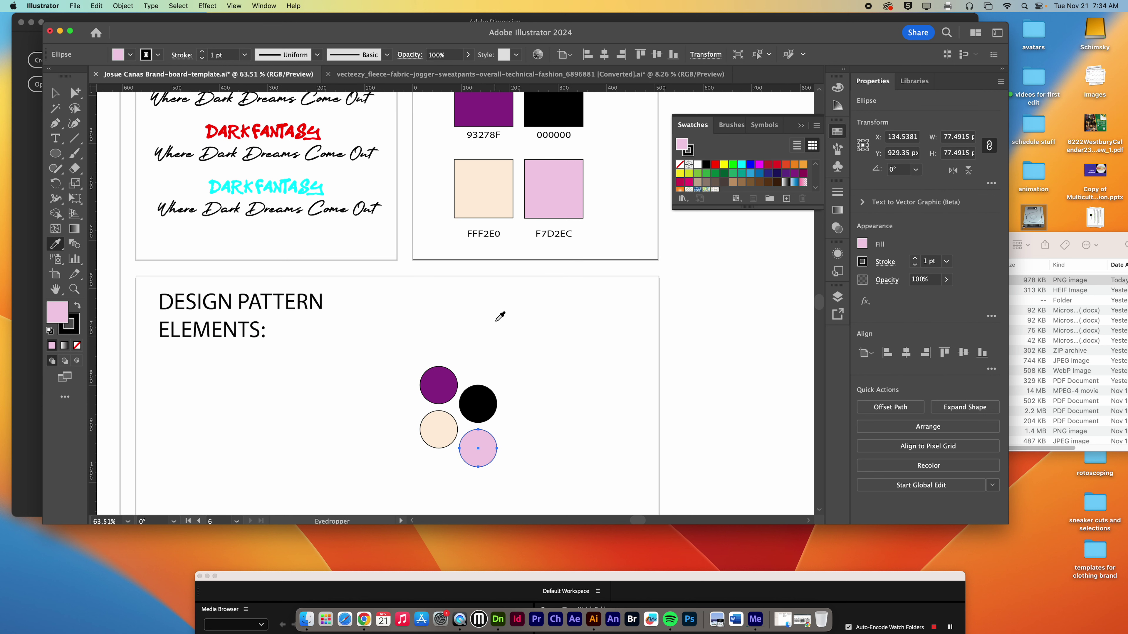
{"action": "left_click", "coordinate": [56, 93]}
{"action": "left_click_drag", "start_coordinate": [429, 337], "coordinate": [526, 480]}
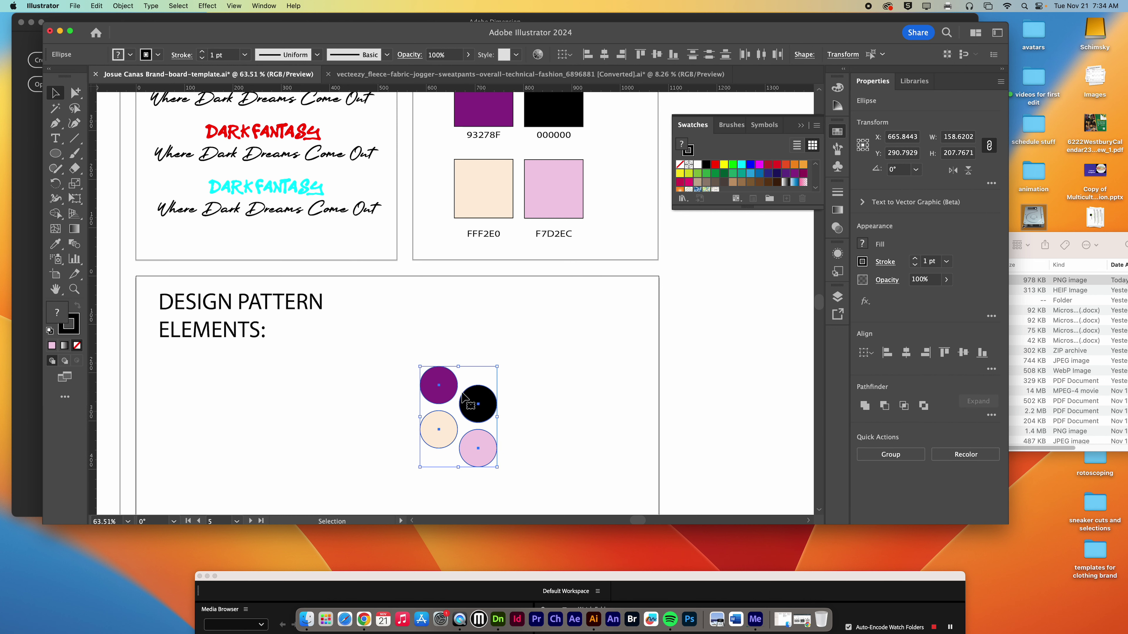
Make the selected circles into a pattern with Object > Pattern > Make and acknowledge the notice.
{"action": "left_click", "coordinate": [98, 6]}
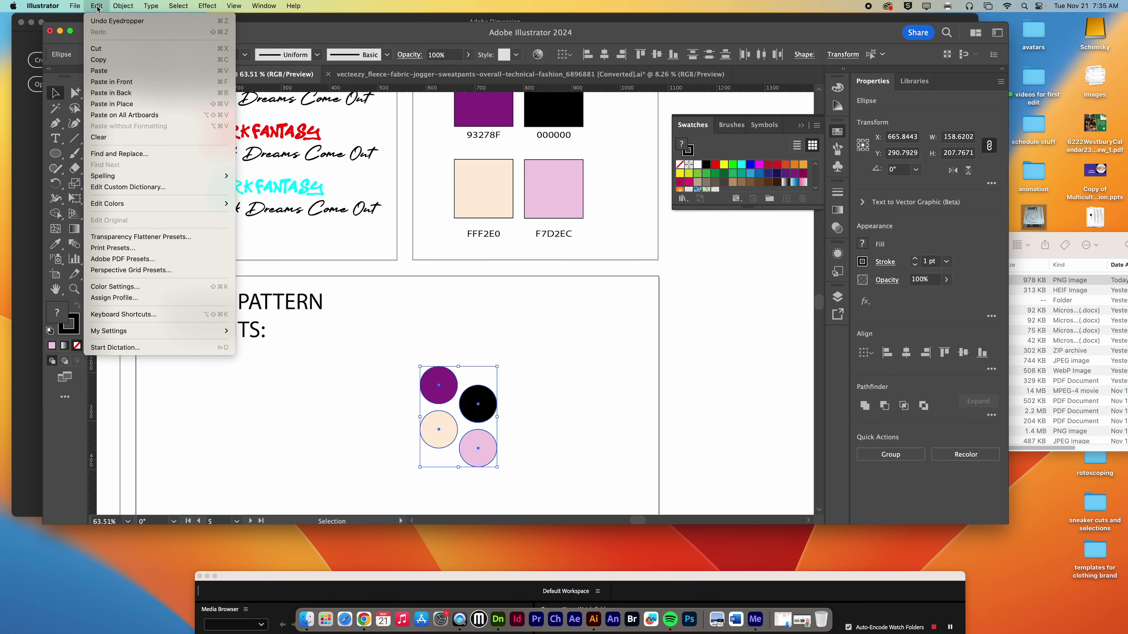
{"action": "left_click", "coordinate": [121, 5]}
{"action": "left_click", "coordinate": [119, 5]}
{"action": "mouse_move", "coordinate": [163, 297]}
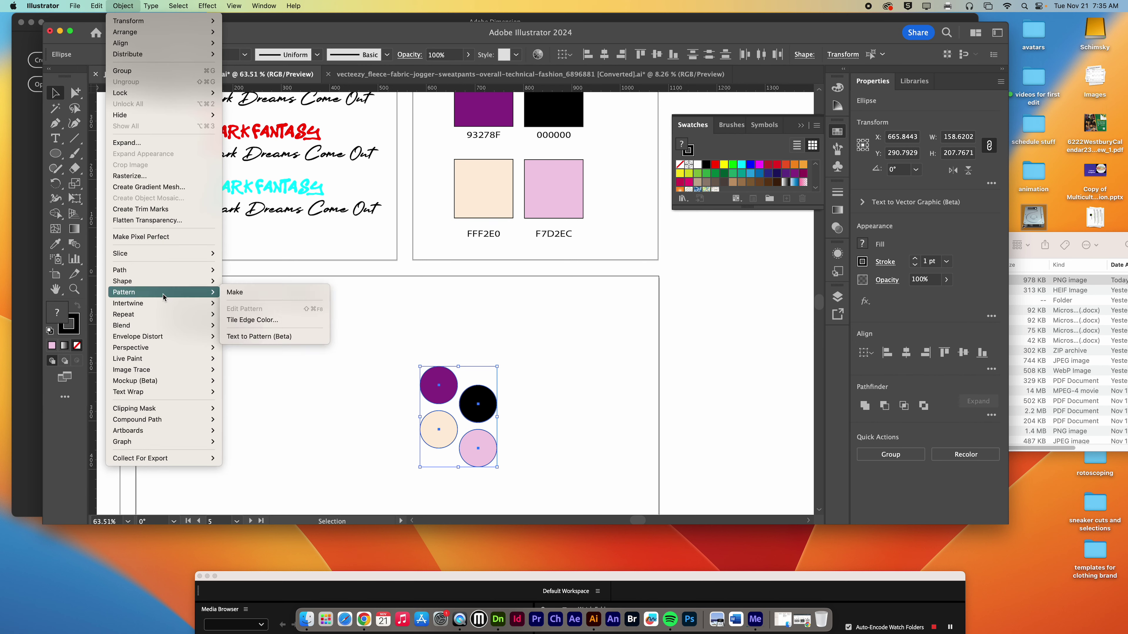
{"action": "left_click", "coordinate": [271, 294]}
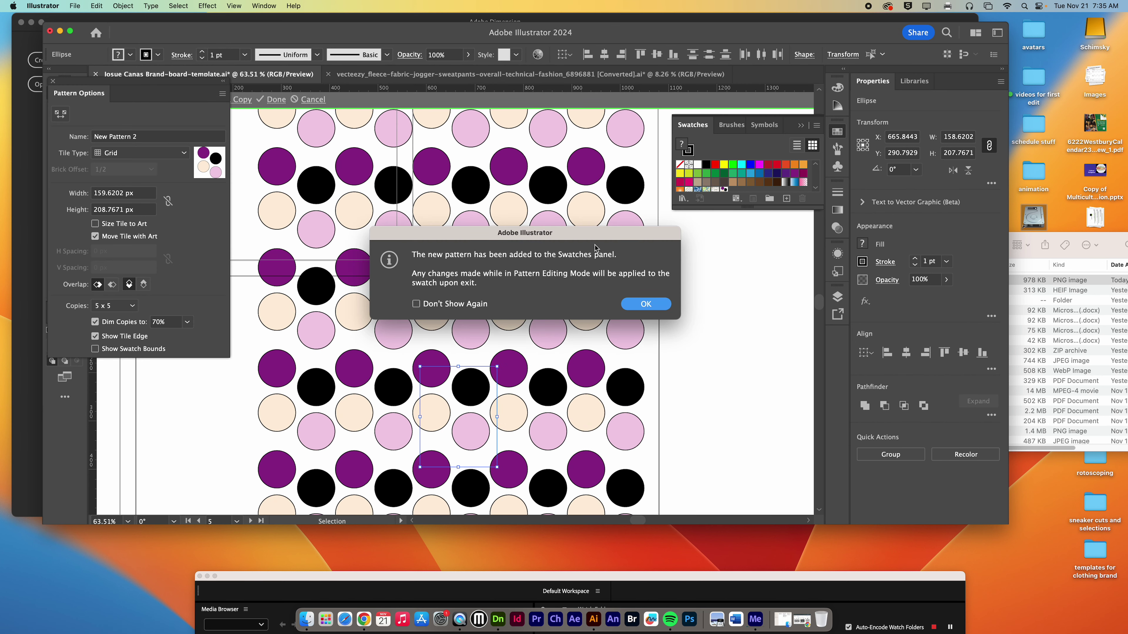
{"action": "left_click_drag", "start_coordinate": [595, 248], "coordinate": [802, 243]}
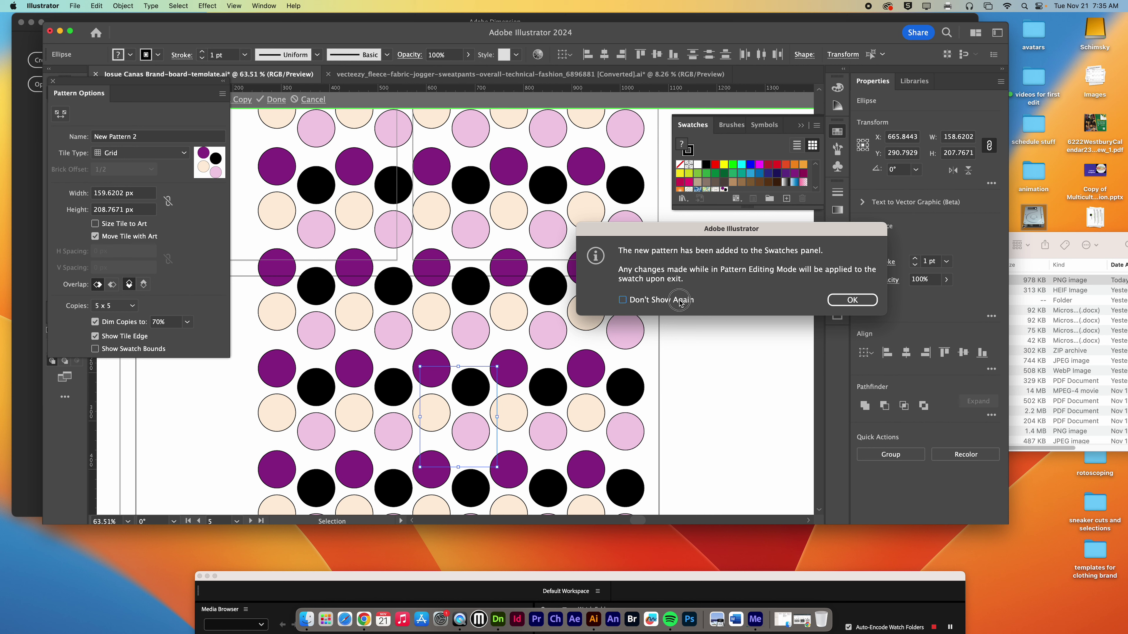
{"action": "left_click", "coordinate": [846, 301]}
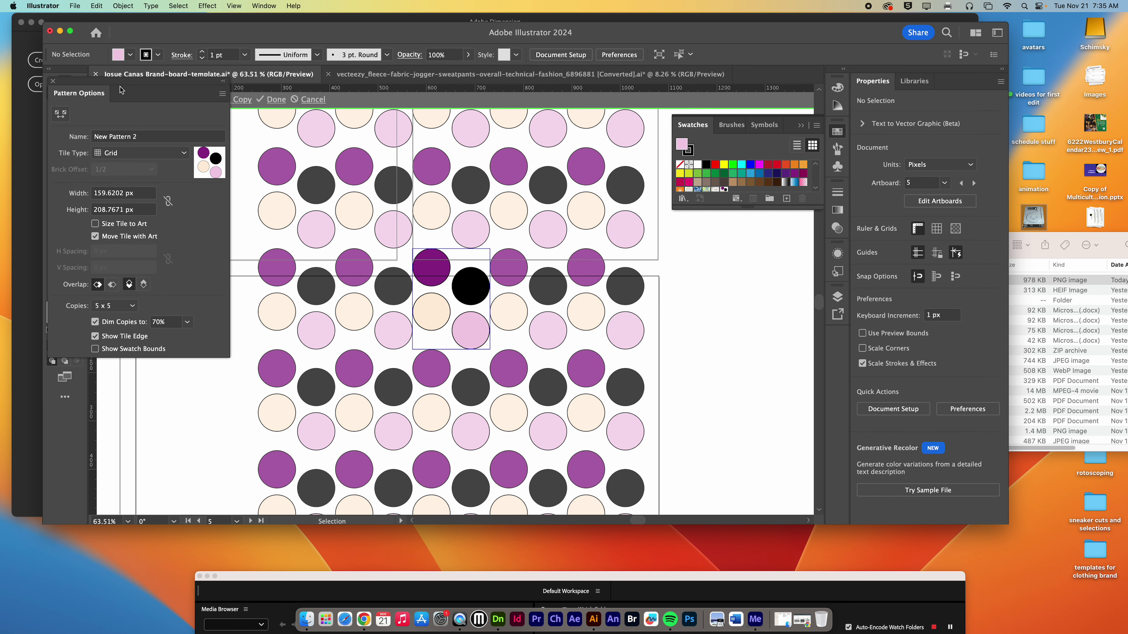
Set the pattern tile type to Brick by Column with a 1/2 brick offset.
{"action": "left_click_drag", "start_coordinate": [119, 89], "coordinate": [742, 244]}
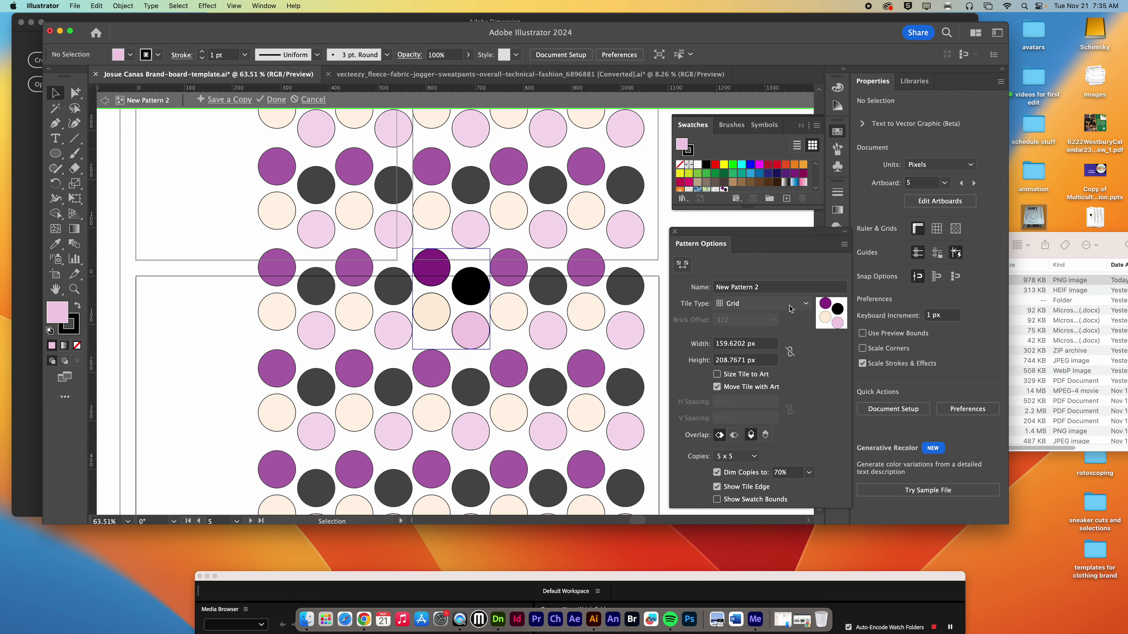
{"action": "left_click", "coordinate": [749, 306]}
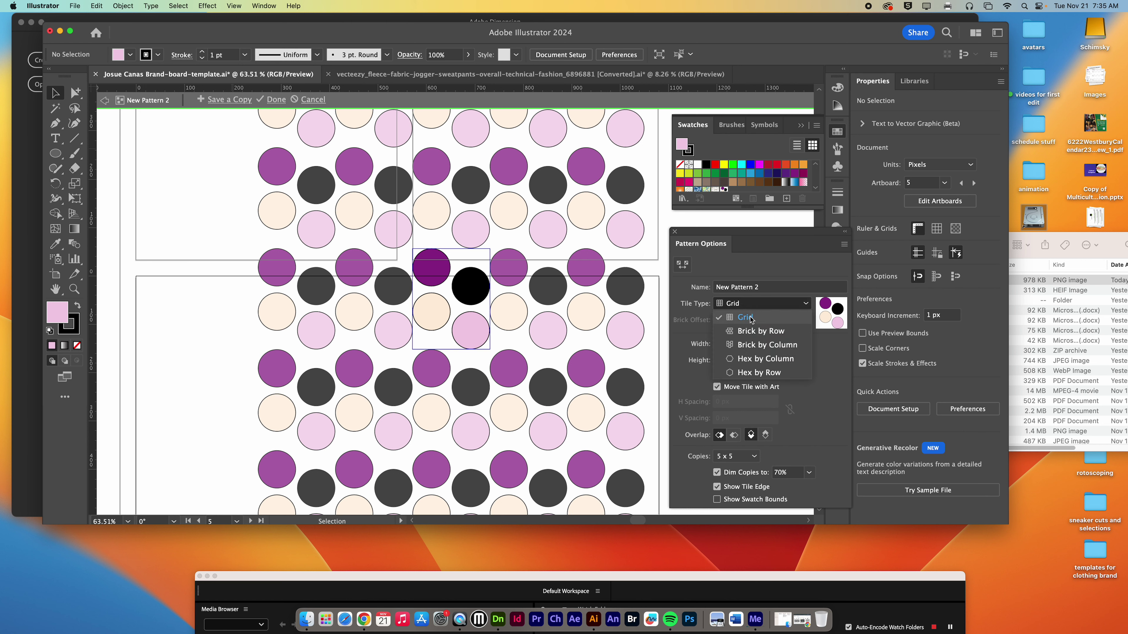
{"action": "left_click", "coordinate": [759, 331]}
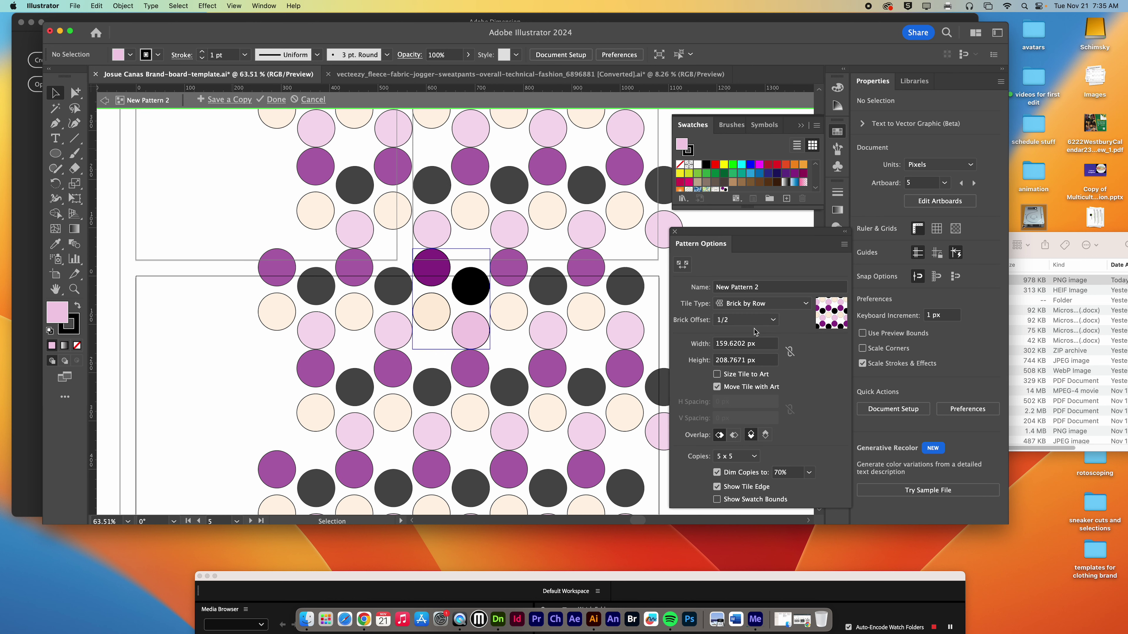
{"action": "left_click", "coordinate": [755, 304]}
{"action": "left_click", "coordinate": [755, 343]}
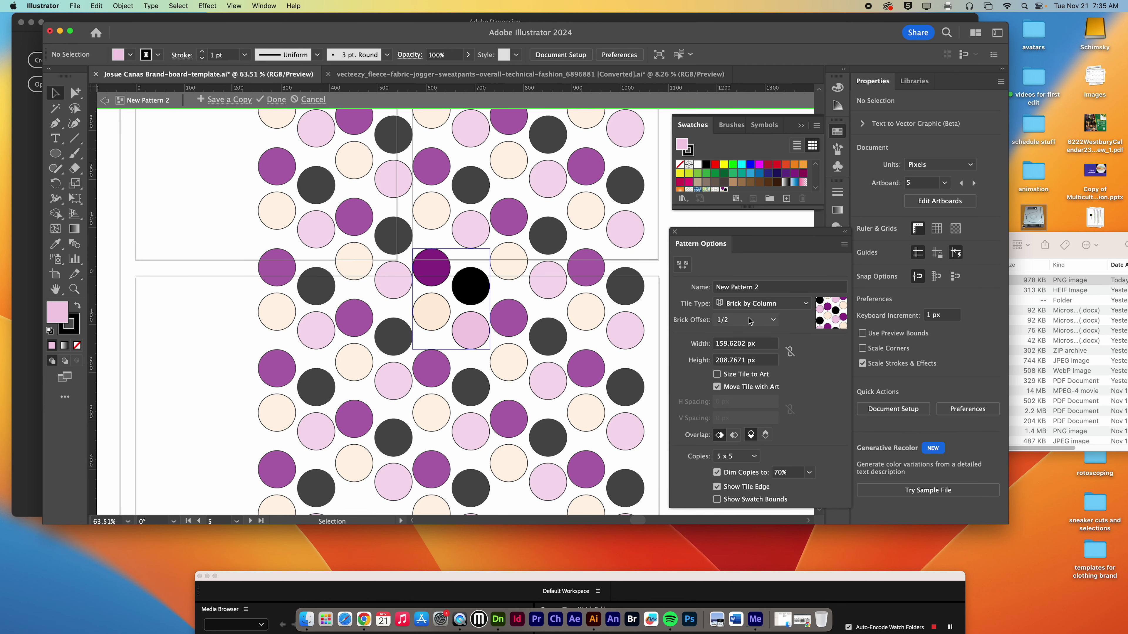
{"action": "left_click", "coordinate": [758, 321]}
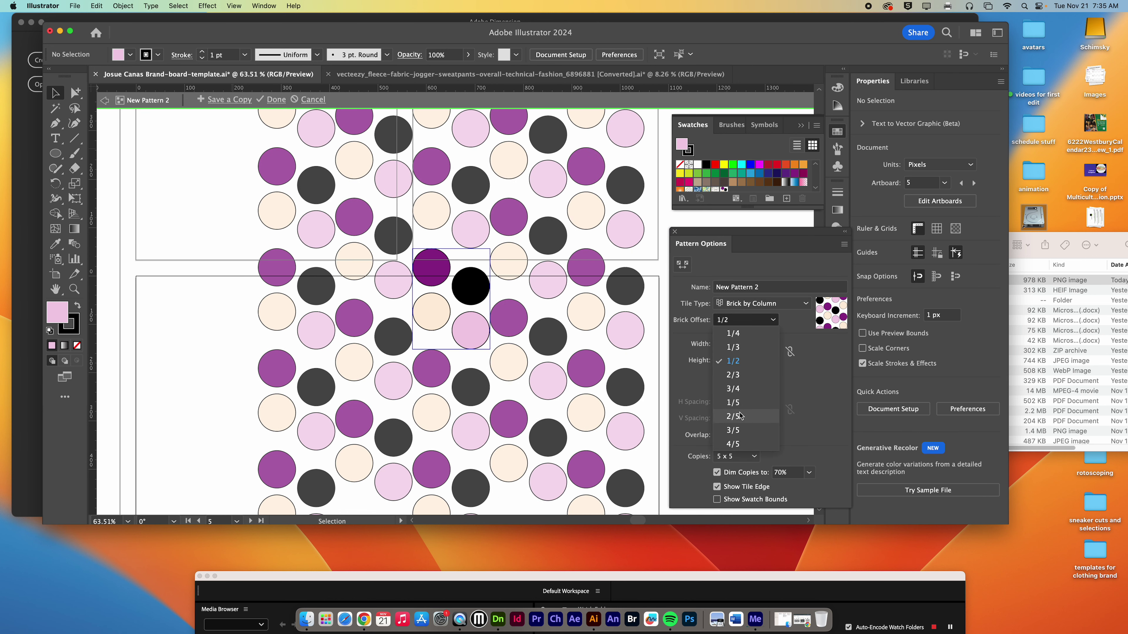
{"action": "left_click", "coordinate": [739, 404]}
{"action": "left_click", "coordinate": [749, 320]}
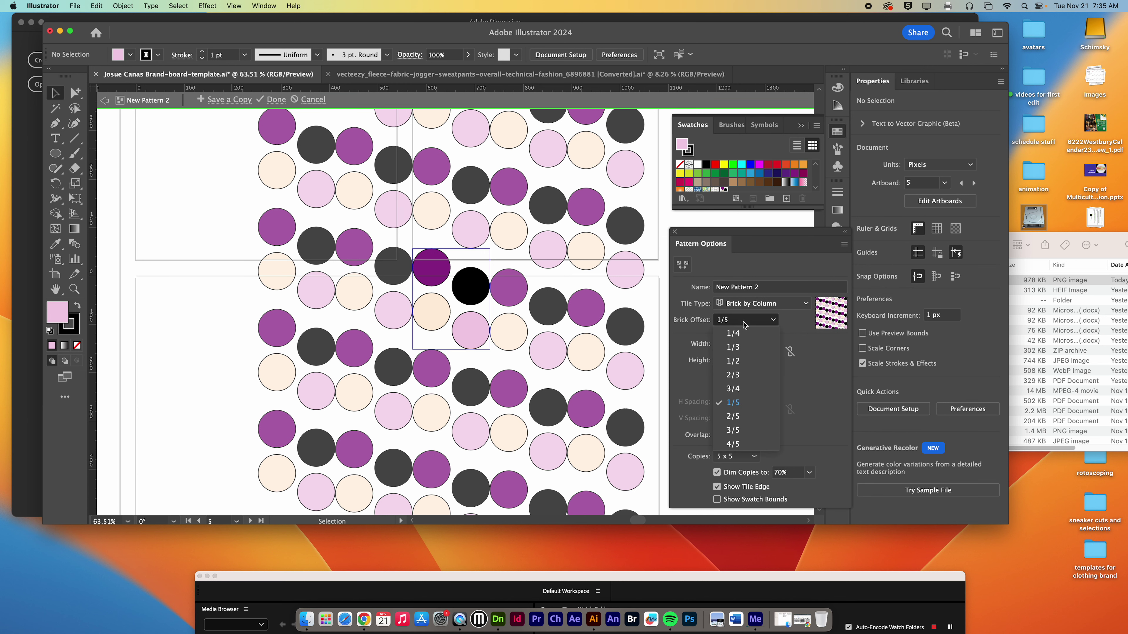
{"action": "left_click", "coordinate": [736, 435]}
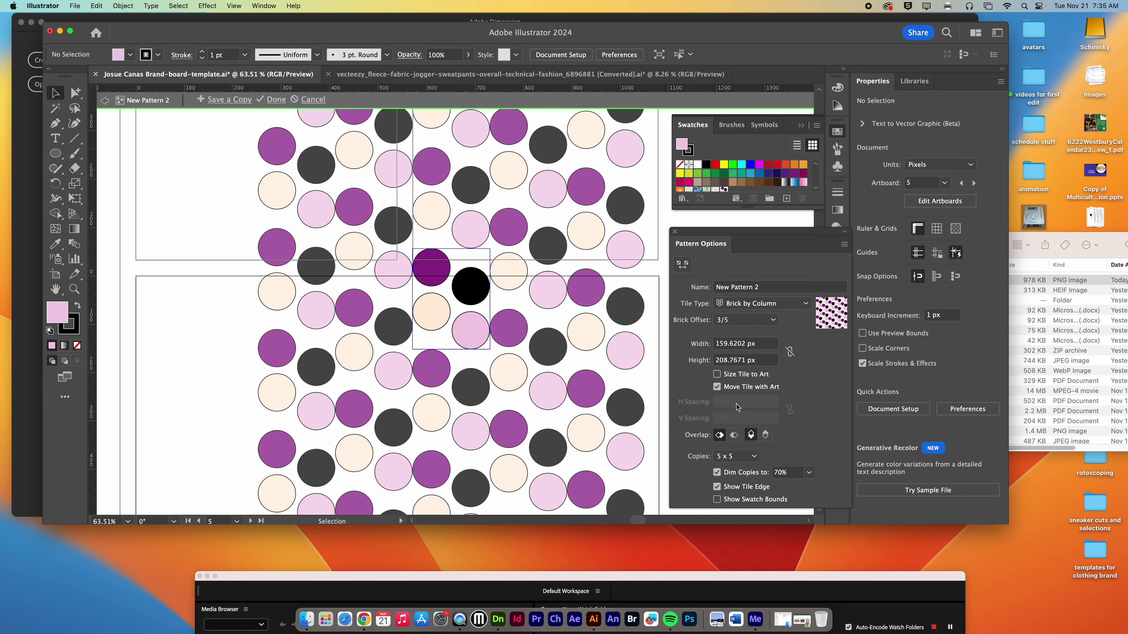
{"action": "left_click", "coordinate": [746, 320]}
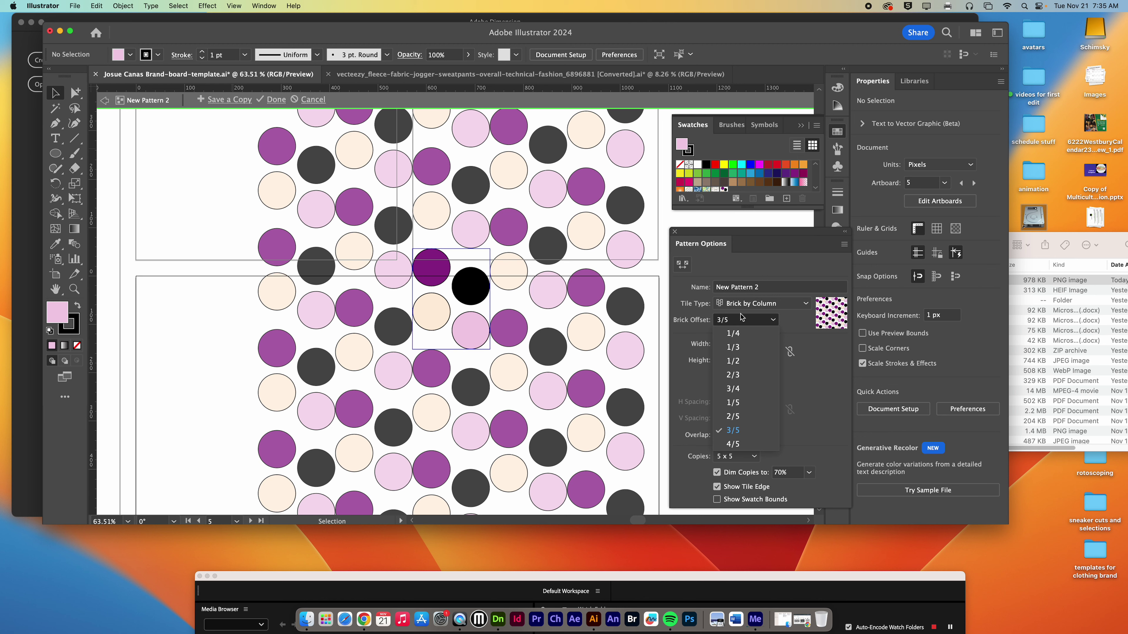
{"action": "left_click", "coordinate": [744, 340]}
{"action": "left_click", "coordinate": [743, 320]}
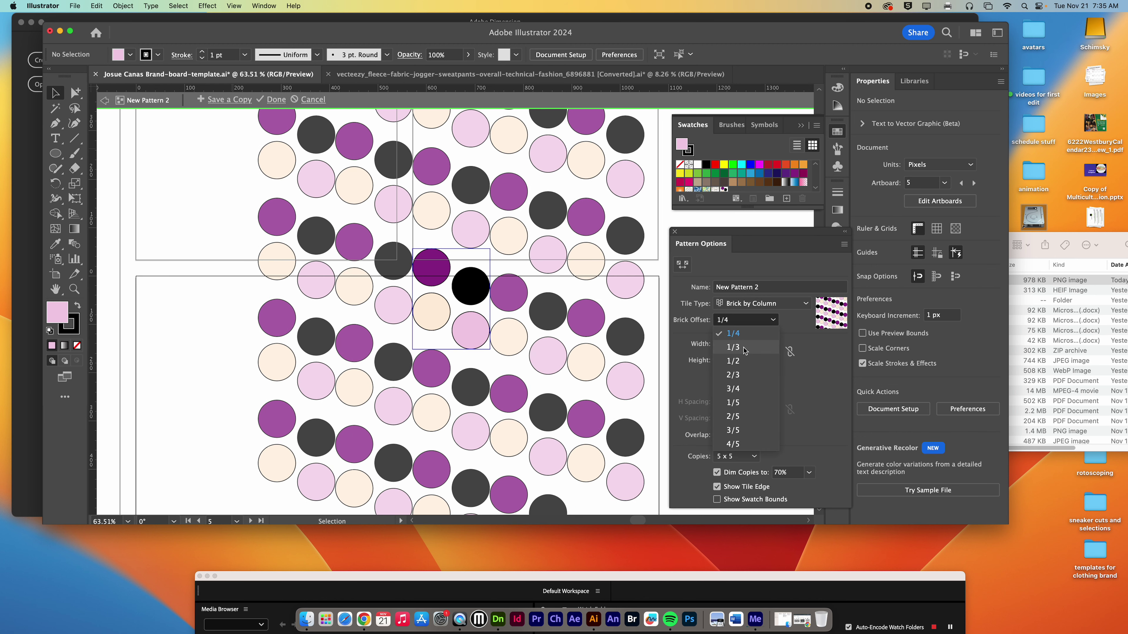
{"action": "left_click", "coordinate": [744, 355]}
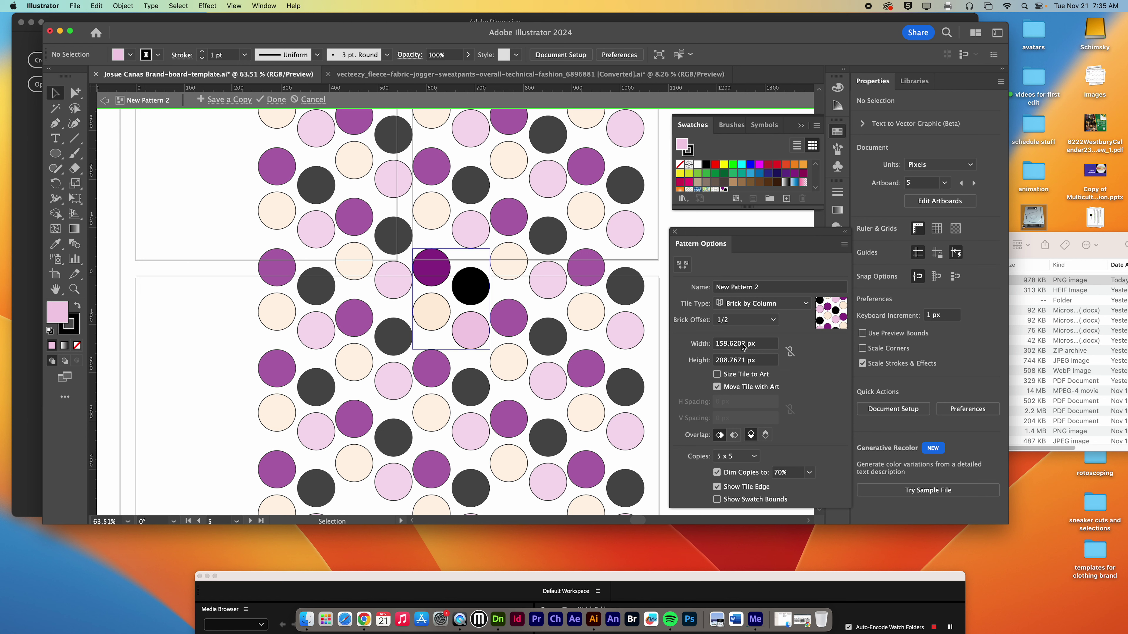
Set a proportional 100 px tile width, keep 5 x 5 copies, and finish pattern editing.
{"action": "left_click_drag", "start_coordinate": [742, 346], "coordinate": [697, 346]}
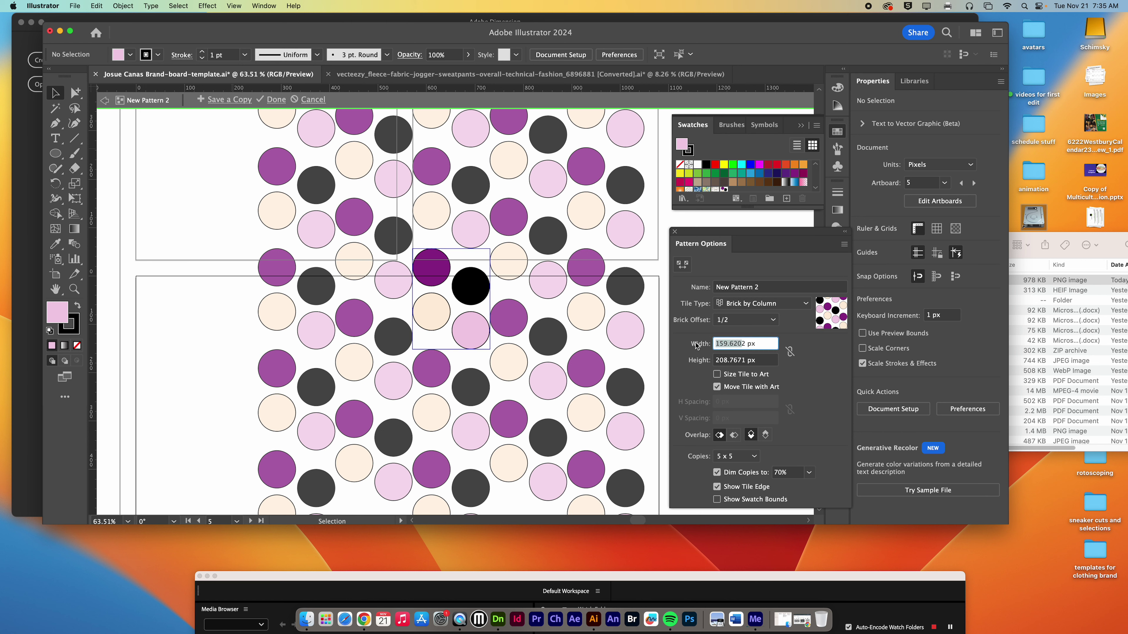
{"action": "left_click", "coordinate": [789, 352]}
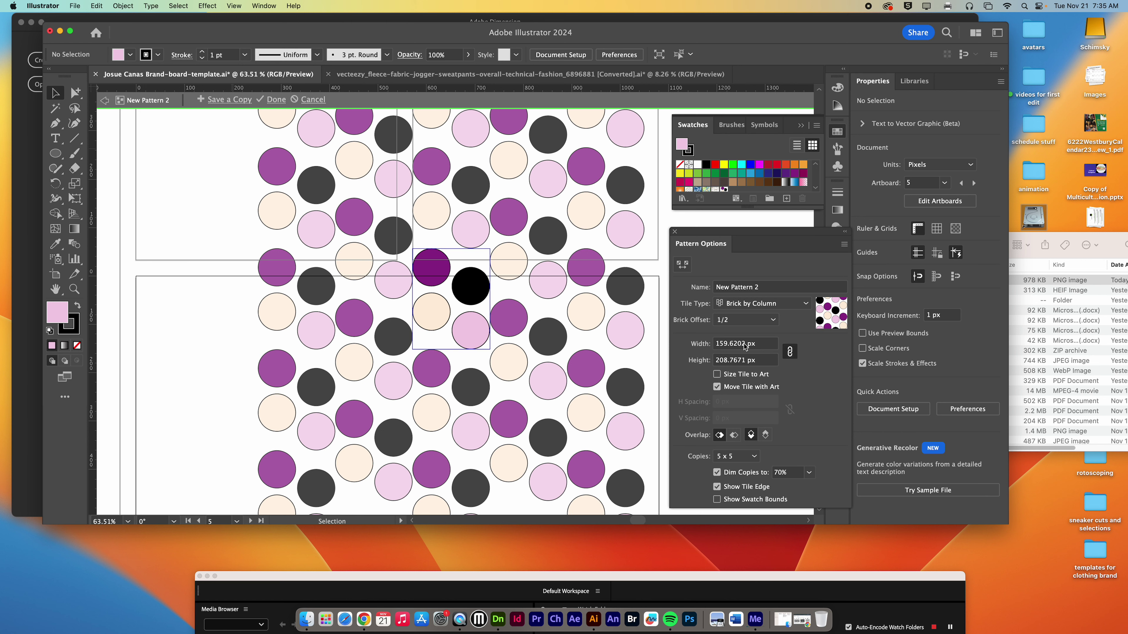
{"action": "left_click_drag", "start_coordinate": [745, 347], "coordinate": [683, 342]}
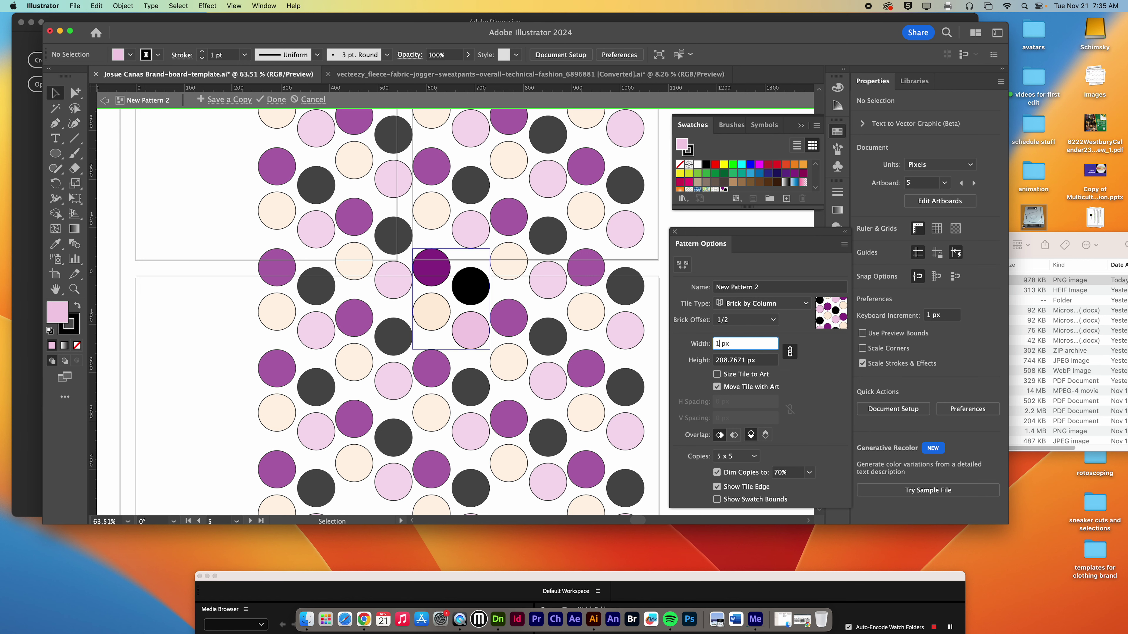
{"action": "left_click", "coordinate": [770, 360]}
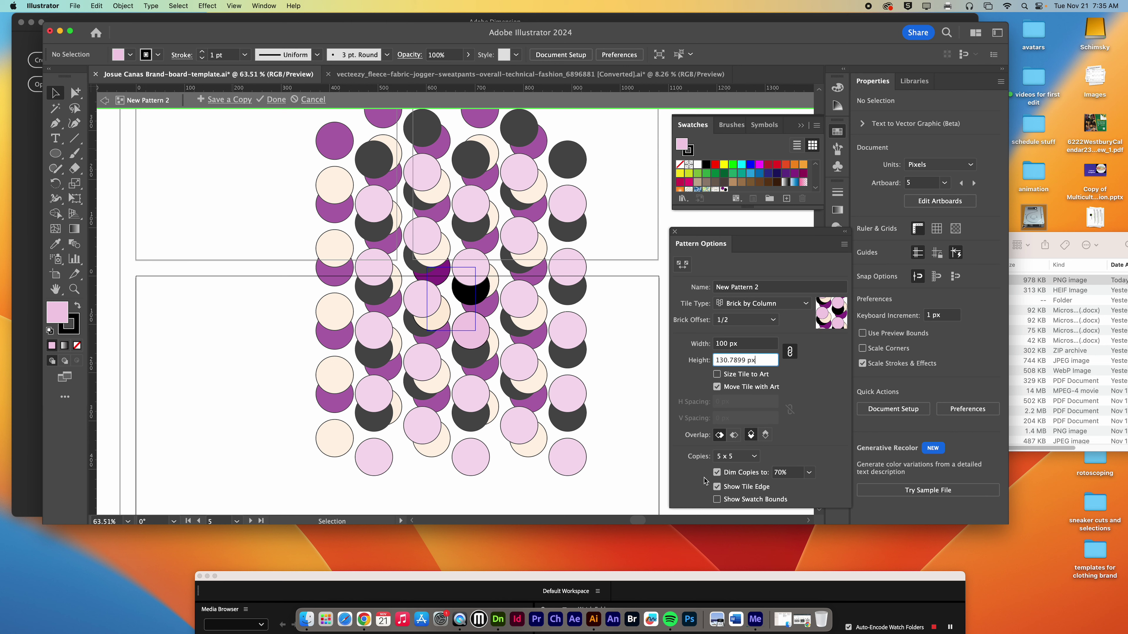
{"action": "left_click", "coordinate": [759, 459]}
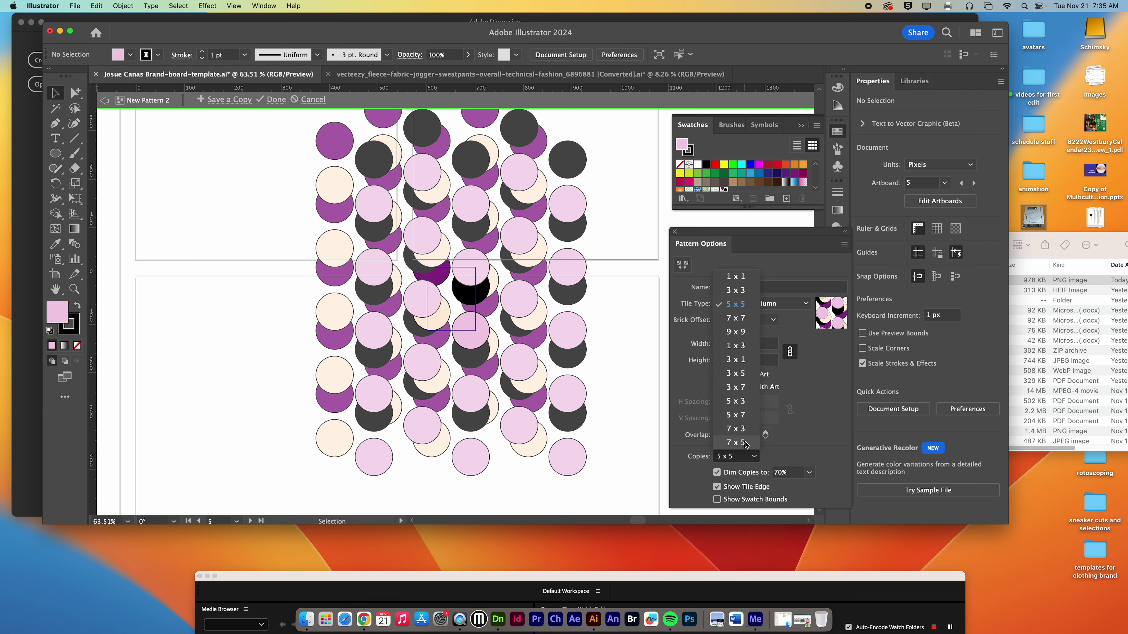
{"action": "left_click", "coordinate": [778, 357]}
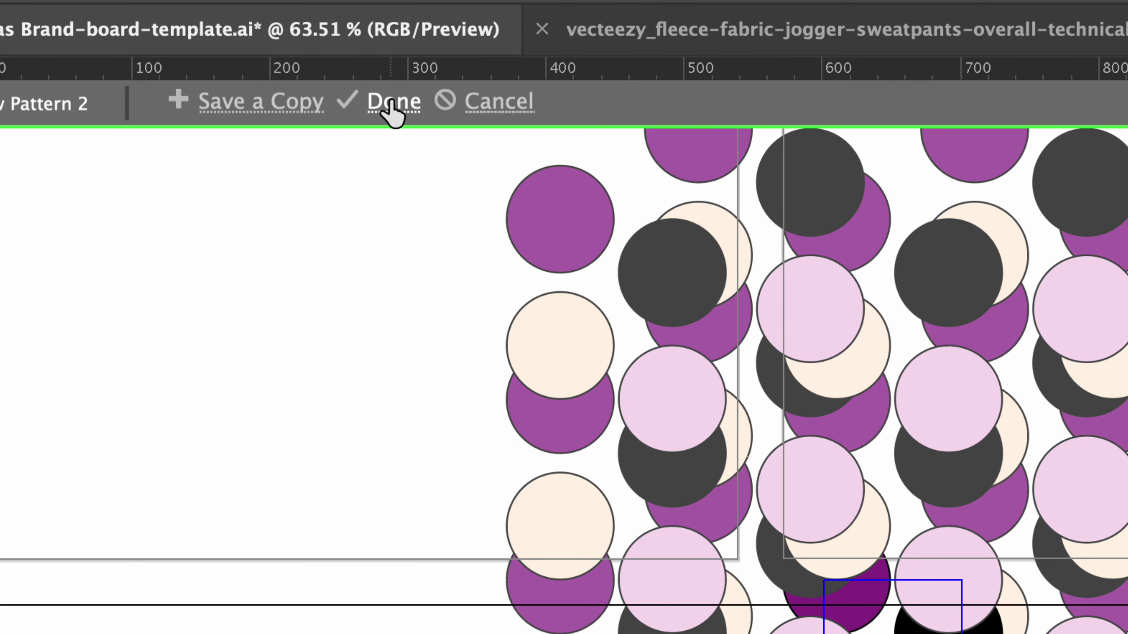
{"action": "left_click", "coordinate": [393, 113]}
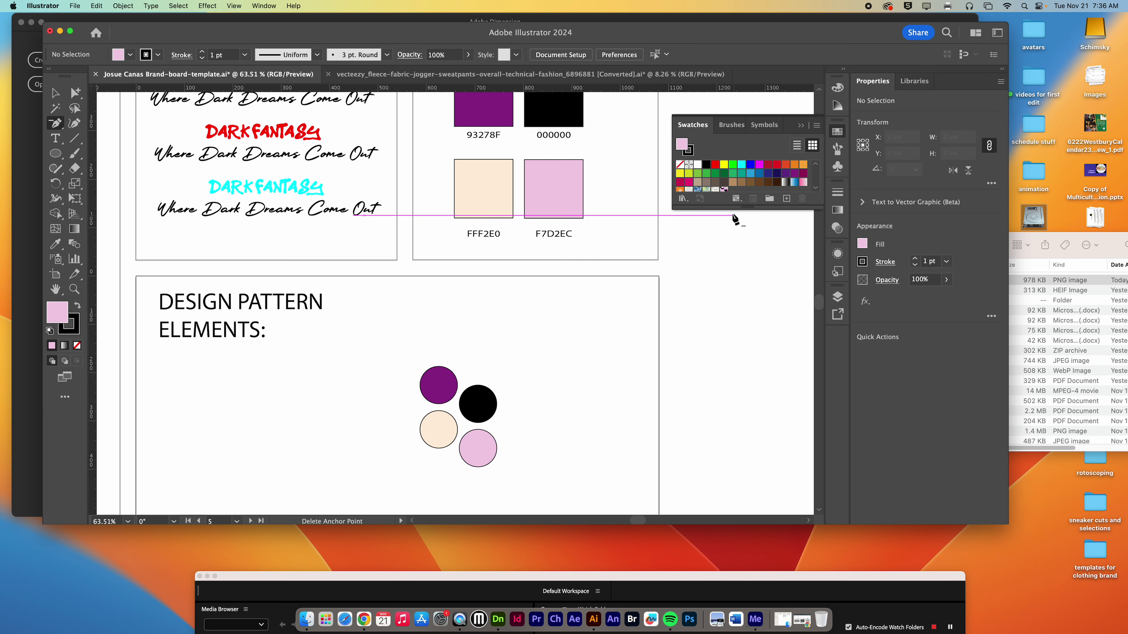
Move the four colour circles off to the right of the Design Pattern Elements panel.
{"action": "left_click_drag", "start_coordinate": [734, 207], "coordinate": [731, 313]}
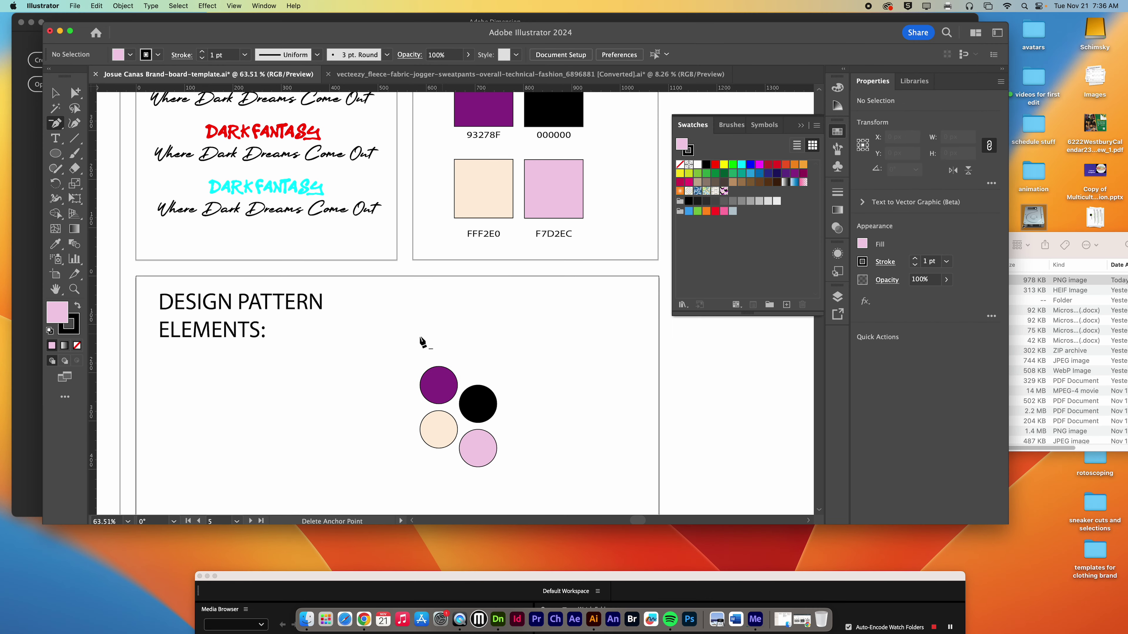
{"action": "left_click", "coordinate": [420, 338]}
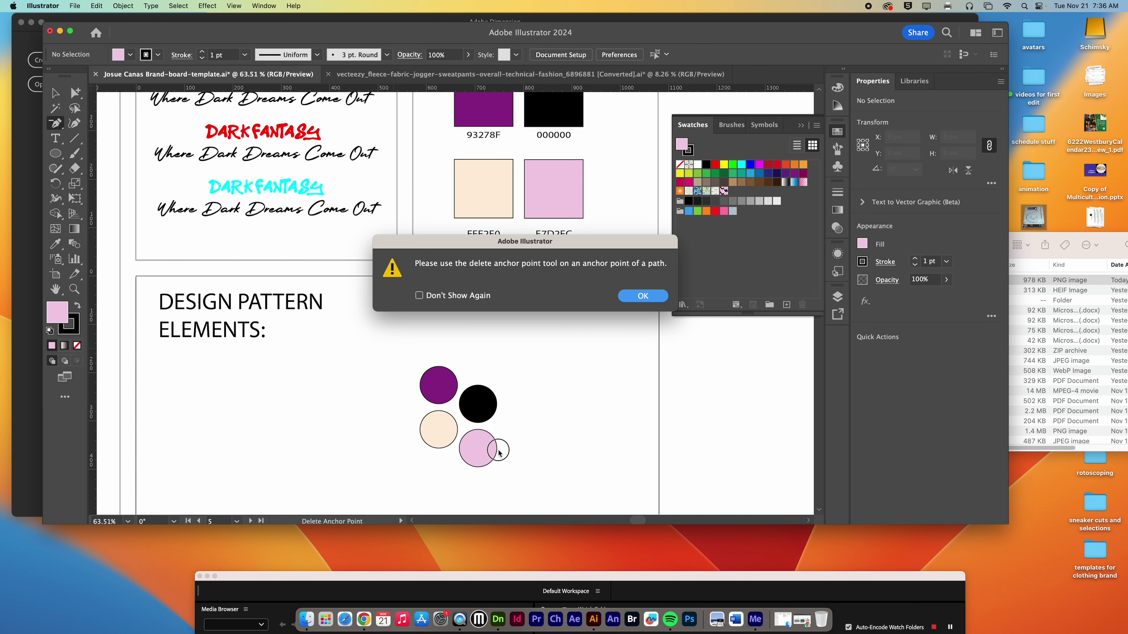
{"action": "left_click", "coordinate": [643, 296]}
{"action": "key", "text": "v"}
{"action": "left_click_drag", "start_coordinate": [500, 471], "coordinate": [762, 446]}
{"action": "left_click", "coordinate": [385, 321]}
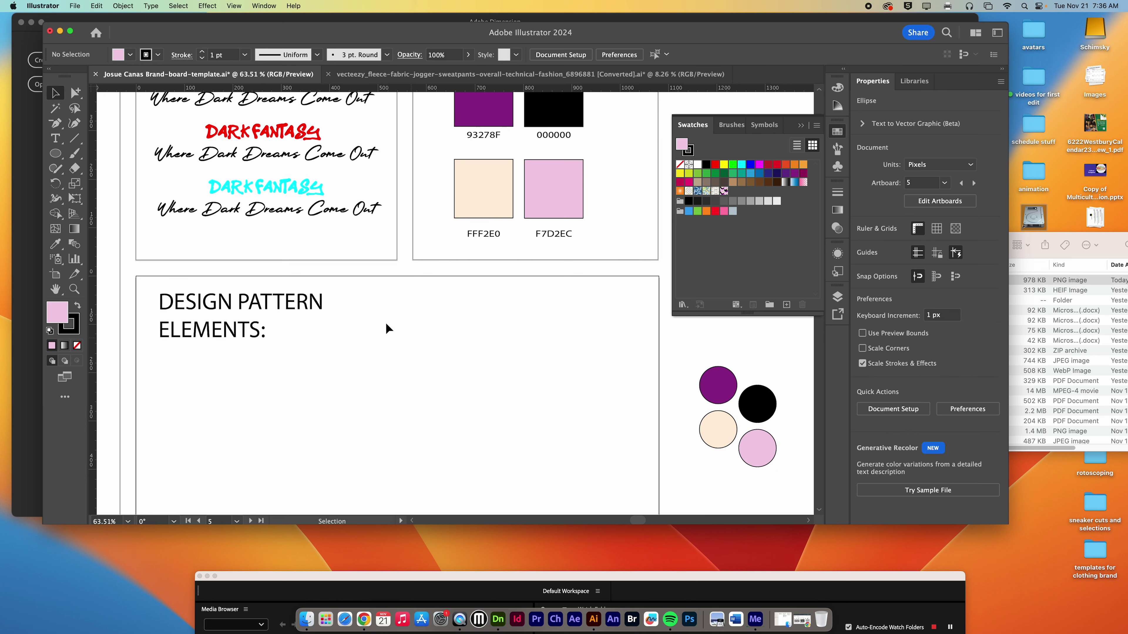
{"action": "scroll", "coordinate": [435, 313], "scroll_direction": "down", "scroll_amount": 3}
Draw a large rectangle under the heading and fill it with New Pattern 2.
{"action": "left_click_drag", "start_coordinate": [67, 154], "coordinate": [111, 156]}
{"action": "mouse_move", "coordinate": [320, 244]}
{"action": "left_mouse_down"}
{"action": "mouse_move", "coordinate": [512, 379]}
{"action": "mouse_move", "coordinate": [666, 436]}
{"action": "left_mouse_up"}
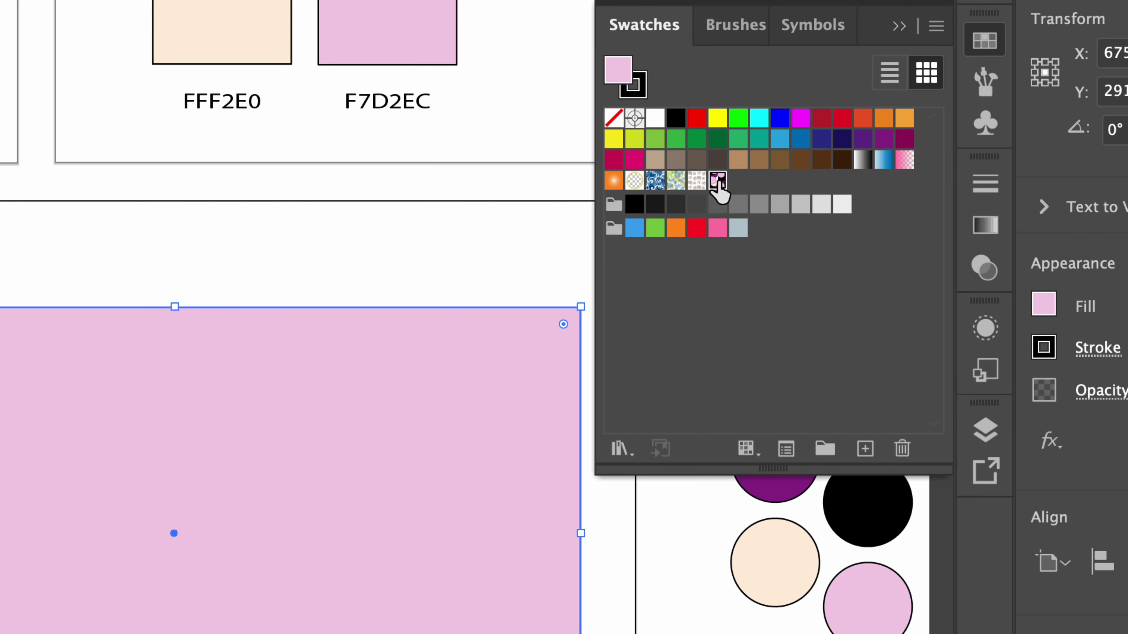
{"action": "left_click", "coordinate": [718, 180]}
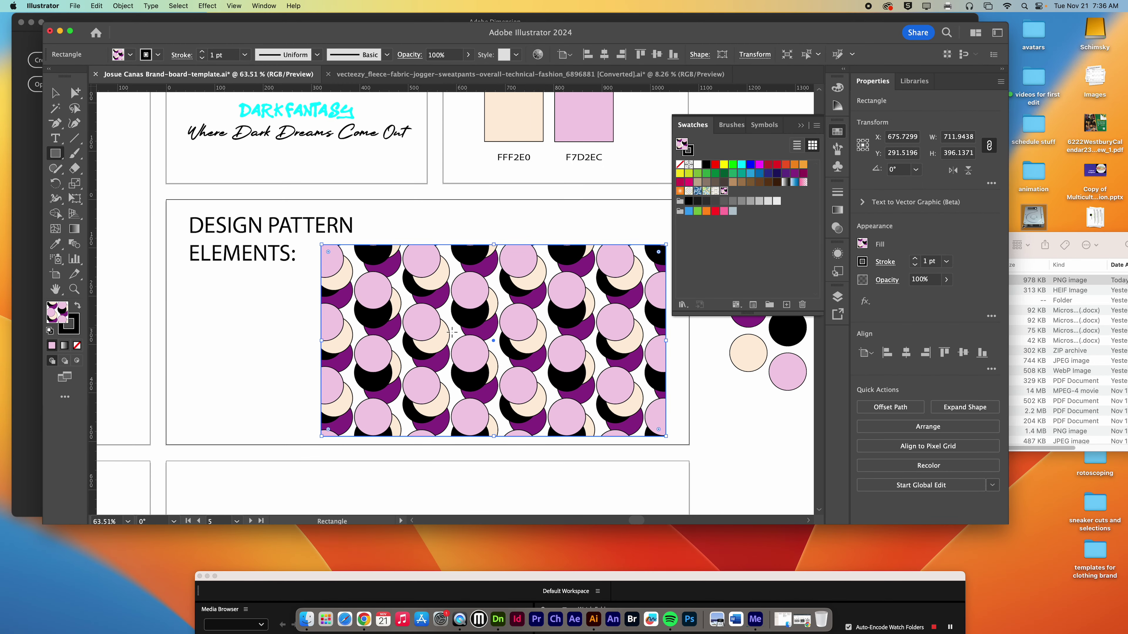
Select the Pen tool and zoom in on the purple sweater in the Clothing Designs panel.
{"action": "key", "text": "v"}
{"action": "left_click", "coordinate": [361, 333], "text": "alt"}
{"action": "left_click", "coordinate": [360, 333], "text": "alt"}
{"action": "left_click_drag", "start_coordinate": [446, 368], "coordinate": [508, 234]}
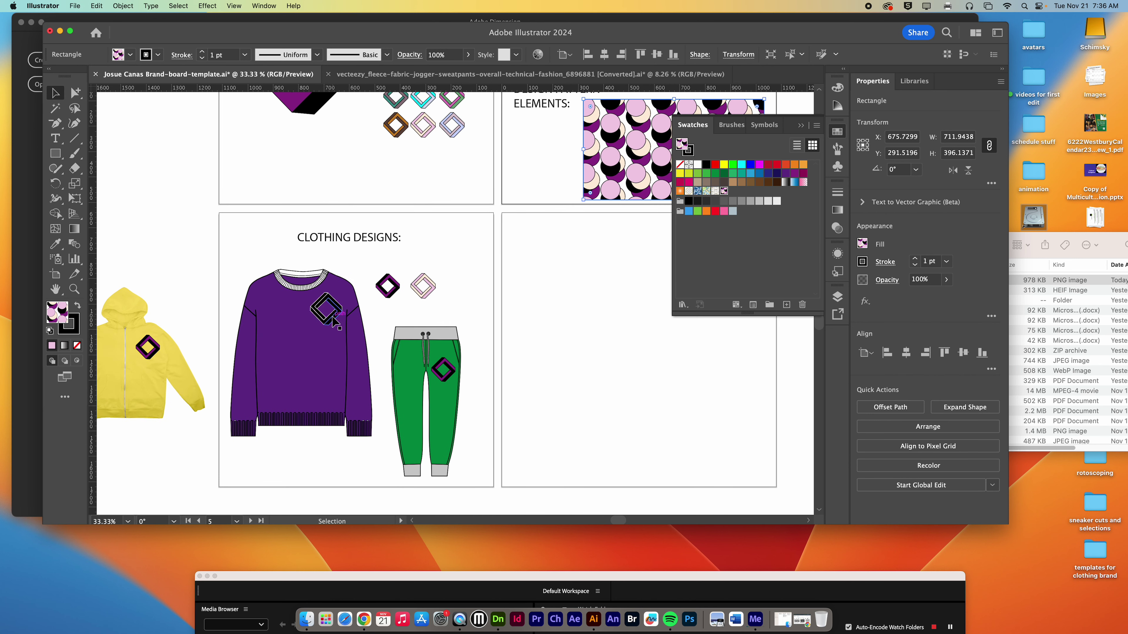
{"action": "left_click", "coordinate": [55, 125]}
{"action": "left_click", "coordinate": [107, 121]}
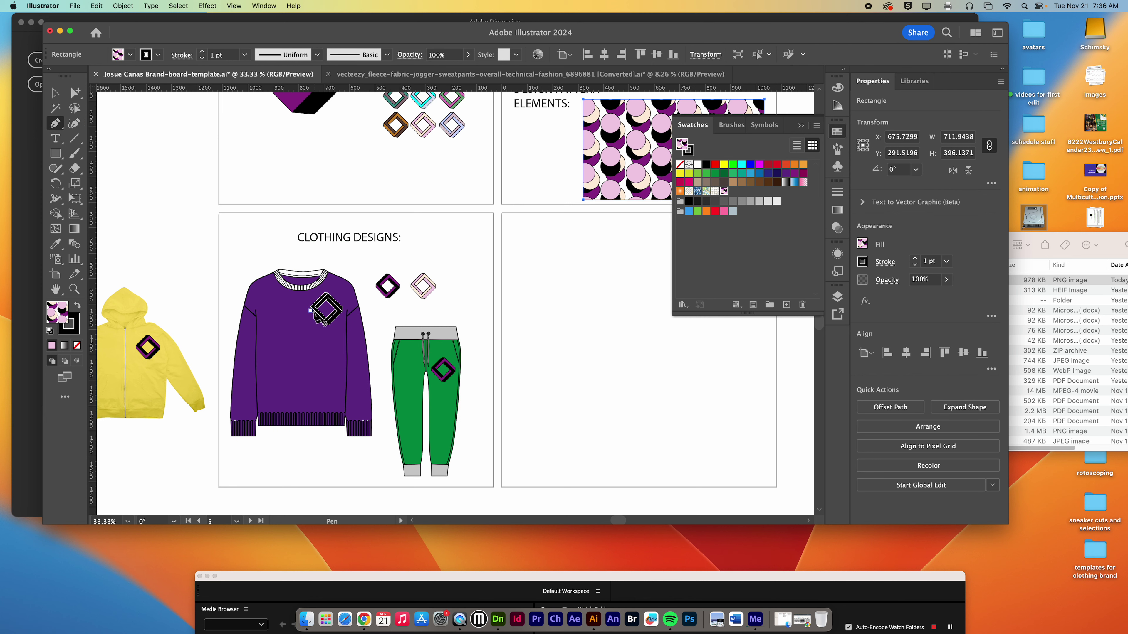
{"action": "left_click", "coordinate": [270, 316]}
{"action": "scroll", "coordinate": [315, 328], "scroll_direction": "right", "scroll_amount": 3}
{"action": "scroll", "coordinate": [383, 287], "scroll_direction": "down", "scroll_amount": 4}
Draw the stripe's zigzag outer edge from the sweater's shoulder down to the hem.
{"action": "left_click", "coordinate": [307, 178]}
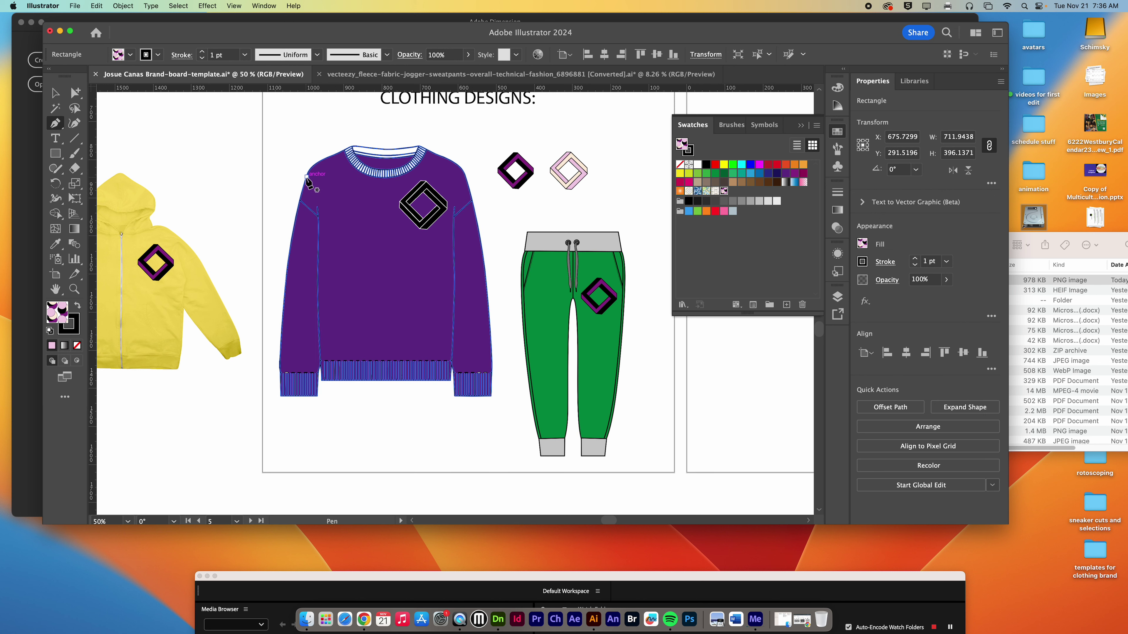
{"action": "left_click", "coordinate": [331, 195]}
{"action": "left_click", "coordinate": [334, 227]}
{"action": "left_click", "coordinate": [364, 232]}
{"action": "left_click", "coordinate": [355, 280]}
{"action": "left_click", "coordinate": [381, 293]}
{"action": "left_click", "coordinate": [376, 322]}
{"action": "left_click", "coordinate": [409, 361]}
{"action": "left_click", "coordinate": [446, 360]}
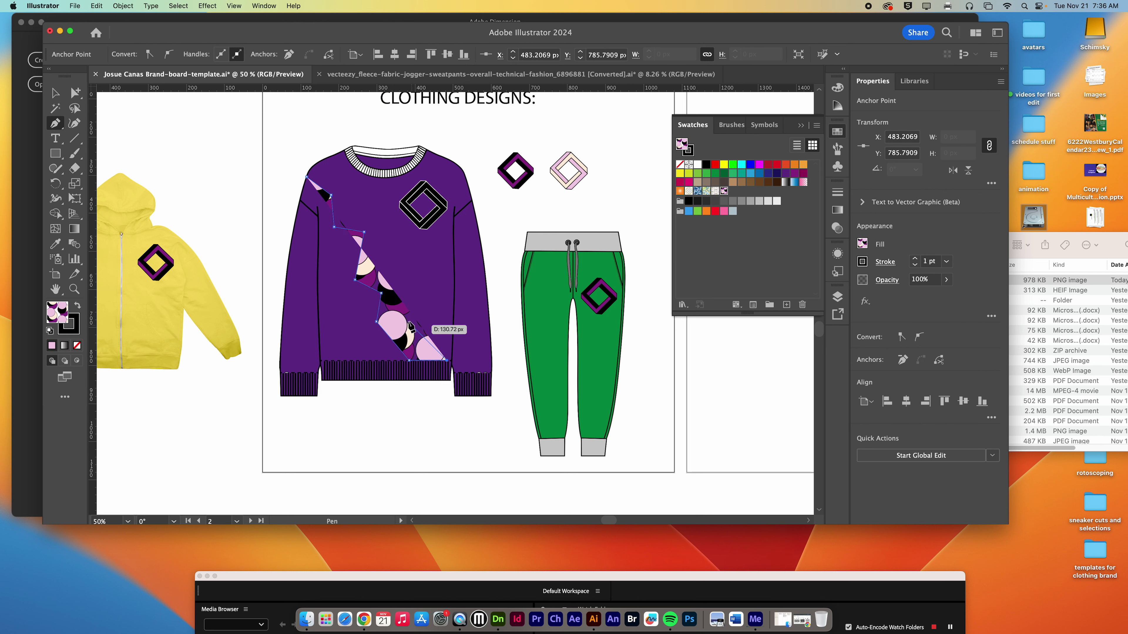
Zigzag the stripe's return edge back up to the shoulder and close the path.
{"action": "left_click", "coordinate": [403, 311]}
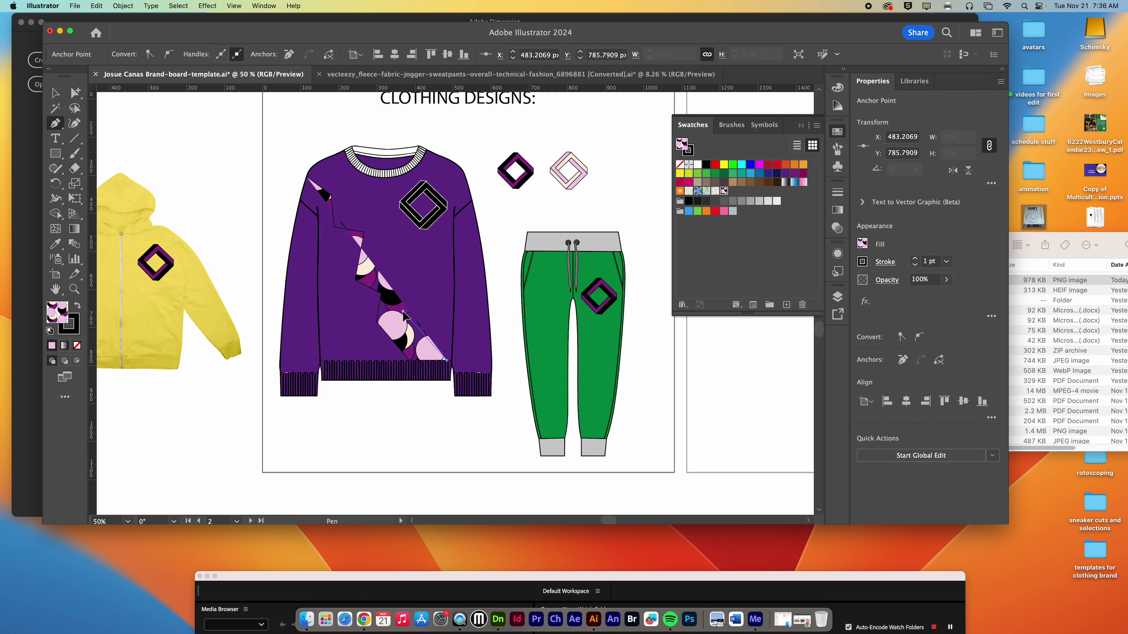
{"action": "left_click", "coordinate": [405, 279]}
{"action": "left_click", "coordinate": [375, 265]}
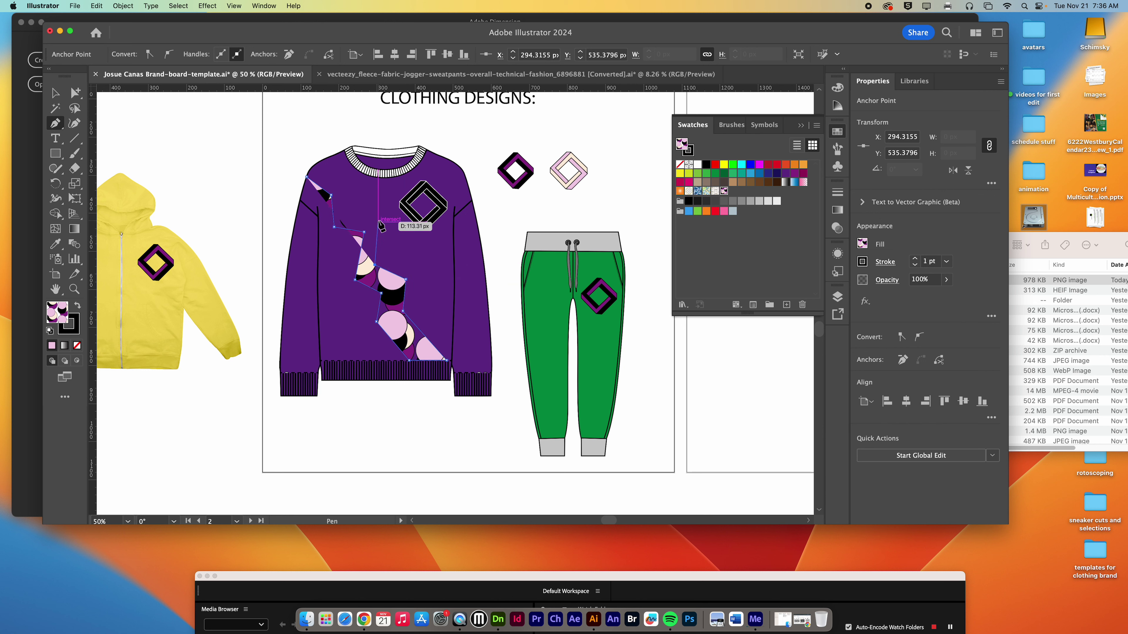
{"action": "left_click", "coordinate": [380, 221]}
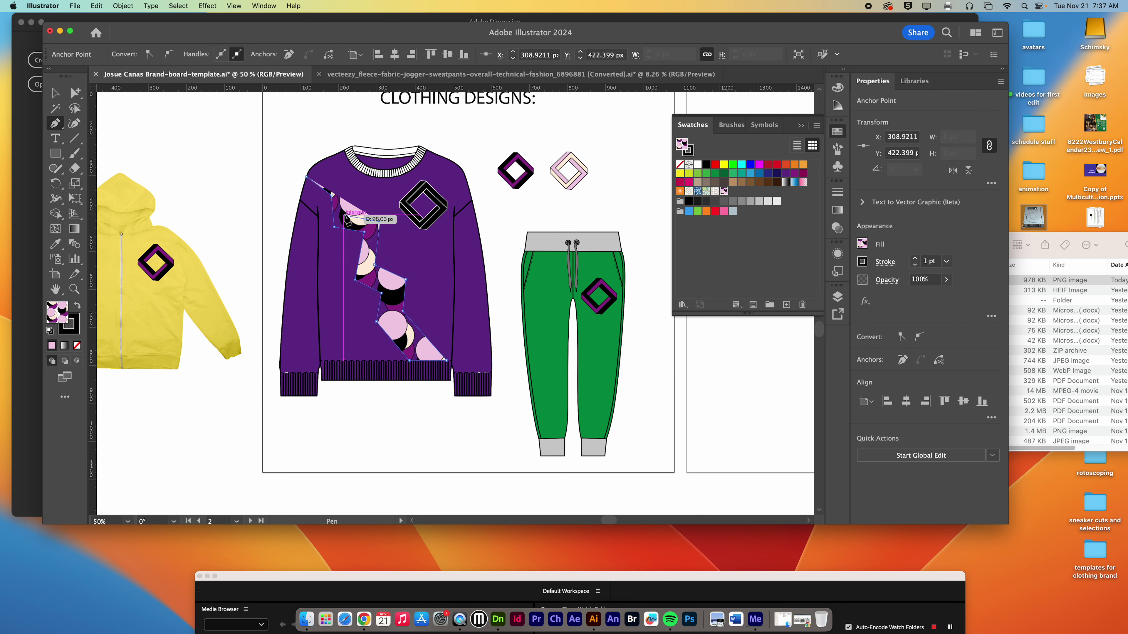
{"action": "left_click", "coordinate": [344, 215]}
{"action": "left_click", "coordinate": [342, 178]}
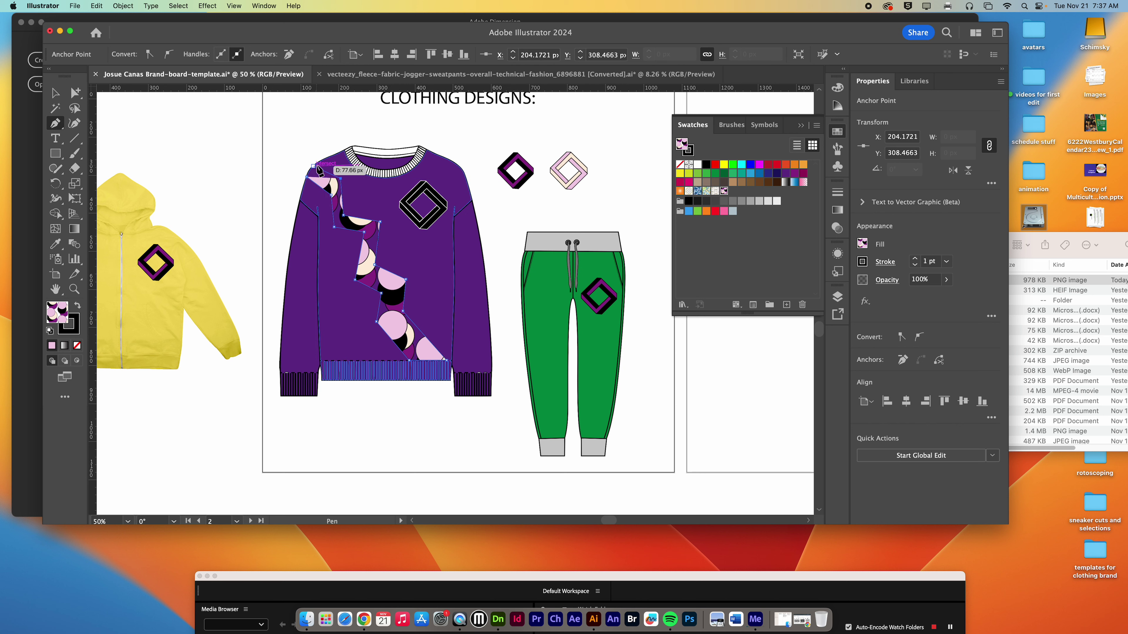
{"action": "left_click", "coordinate": [314, 167]}
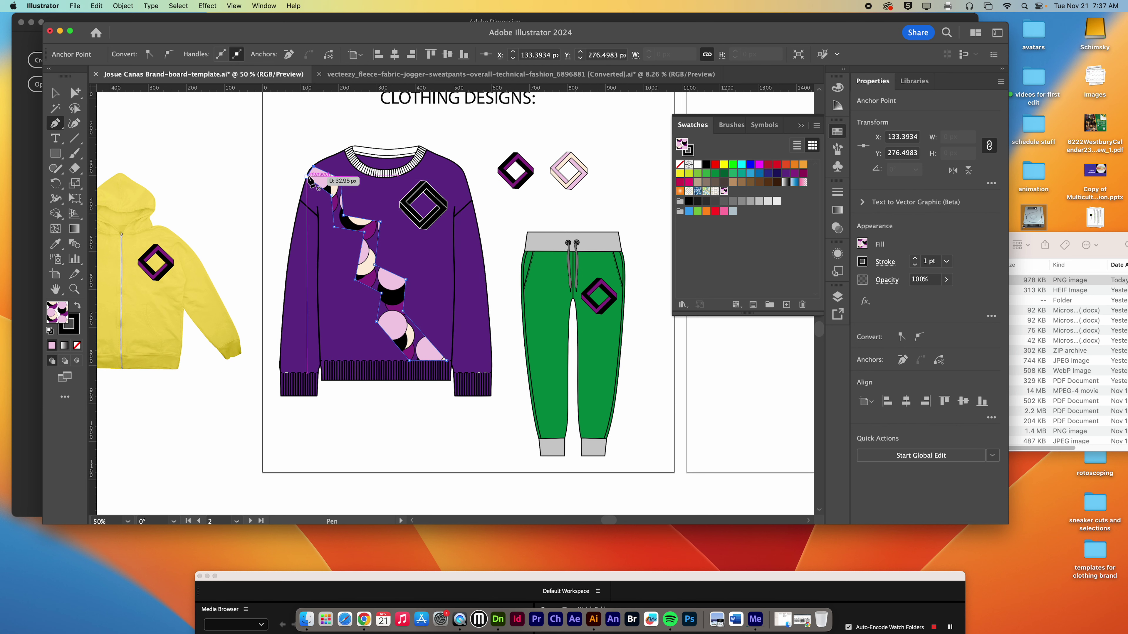
{"action": "left_click_drag", "start_coordinate": [311, 181], "coordinate": [310, 179]}
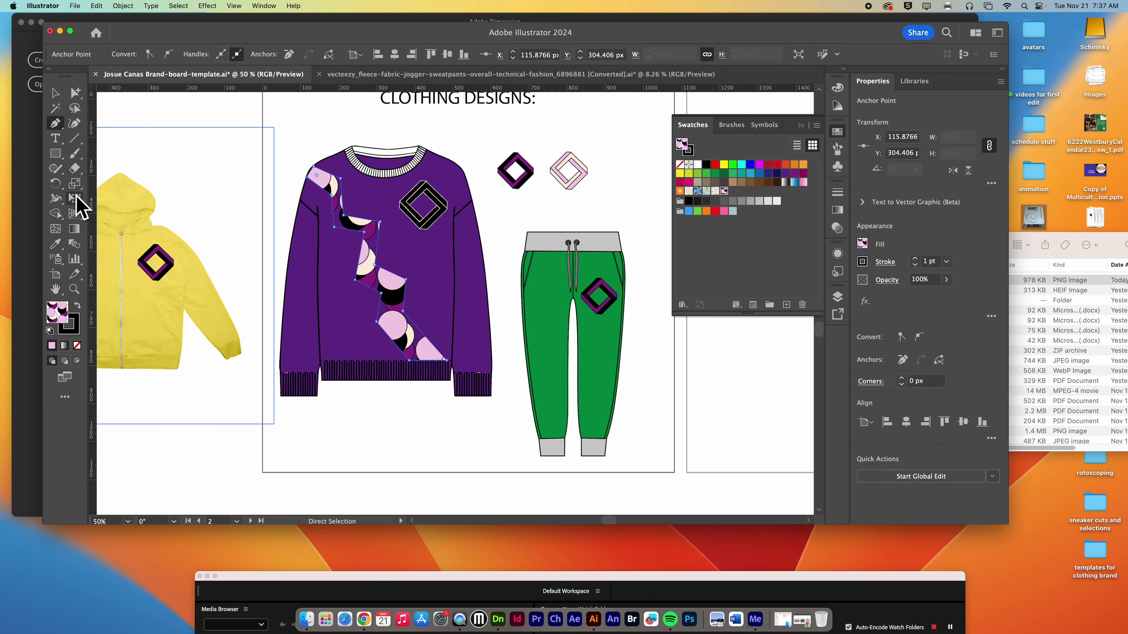
Drag the stripe's corner anchors with the Anchor Point tool into smooth S-curves, undoing the shoulder tweak.
{"action": "left_click_drag", "start_coordinate": [55, 123], "coordinate": [124, 171]}
{"action": "left_click_drag", "start_coordinate": [340, 178], "coordinate": [371, 214]}
{"action": "left_click", "coordinate": [406, 279]}
{"action": "left_click_drag", "start_coordinate": [381, 293], "coordinate": [332, 186]}
{"action": "scroll", "coordinate": [332, 187], "scroll_direction": "up", "scroll_amount": 5}
{"action": "left_click", "coordinate": [336, 172]}
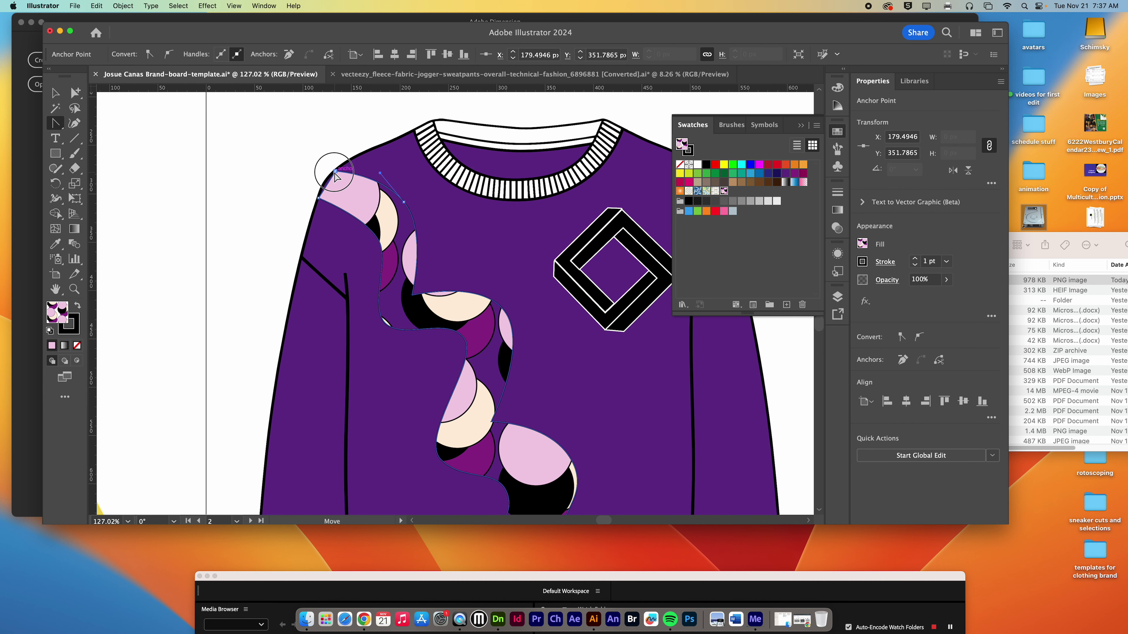
{"action": "left_click_drag", "start_coordinate": [335, 172], "coordinate": [323, 175]}
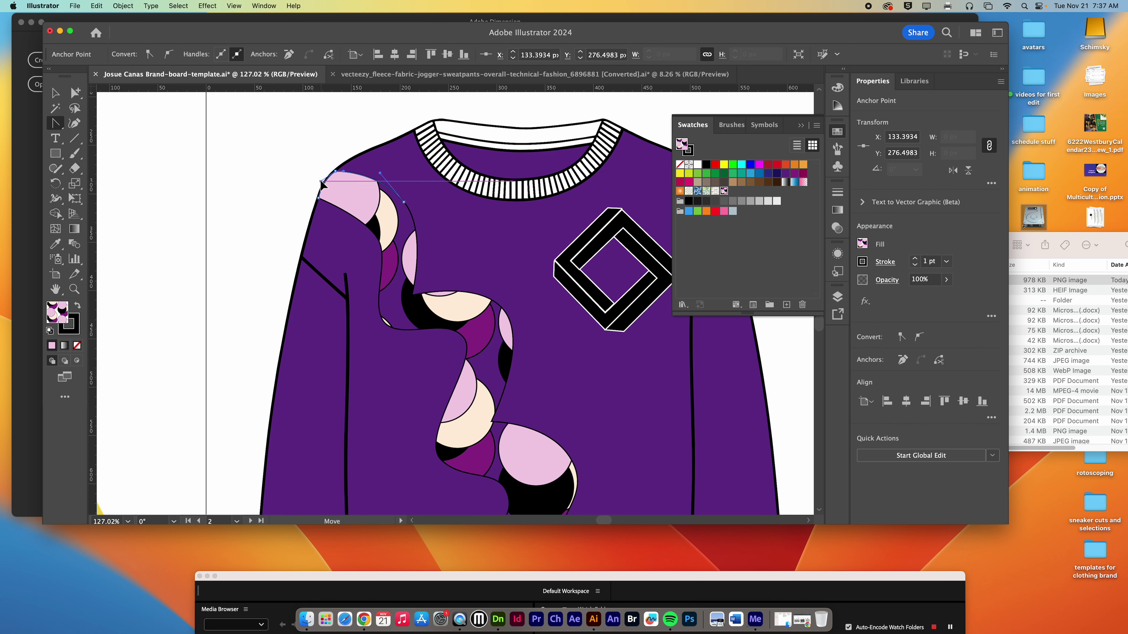
{"action": "key", "text": "super+z"}
{"action": "left_click", "coordinate": [297, 162]}
Copy the CLOTHING DESIGNS: heading onto the empty artboard beside it.
{"action": "key", "text": "super+minus"}
{"action": "key", "text": "super+minus"}
{"action": "key", "text": "super+minus"}
{"action": "key", "text": "super+minus"}
{"action": "key", "text": "super+minus"}
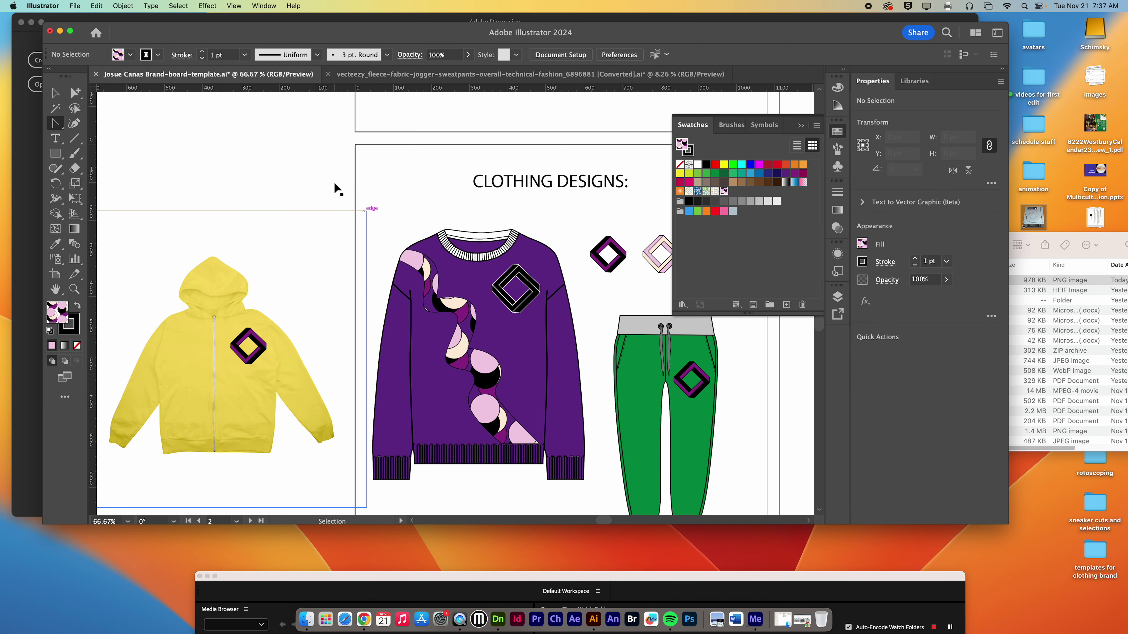
{"action": "left_click_drag", "start_coordinate": [573, 287], "coordinate": [308, 323]}
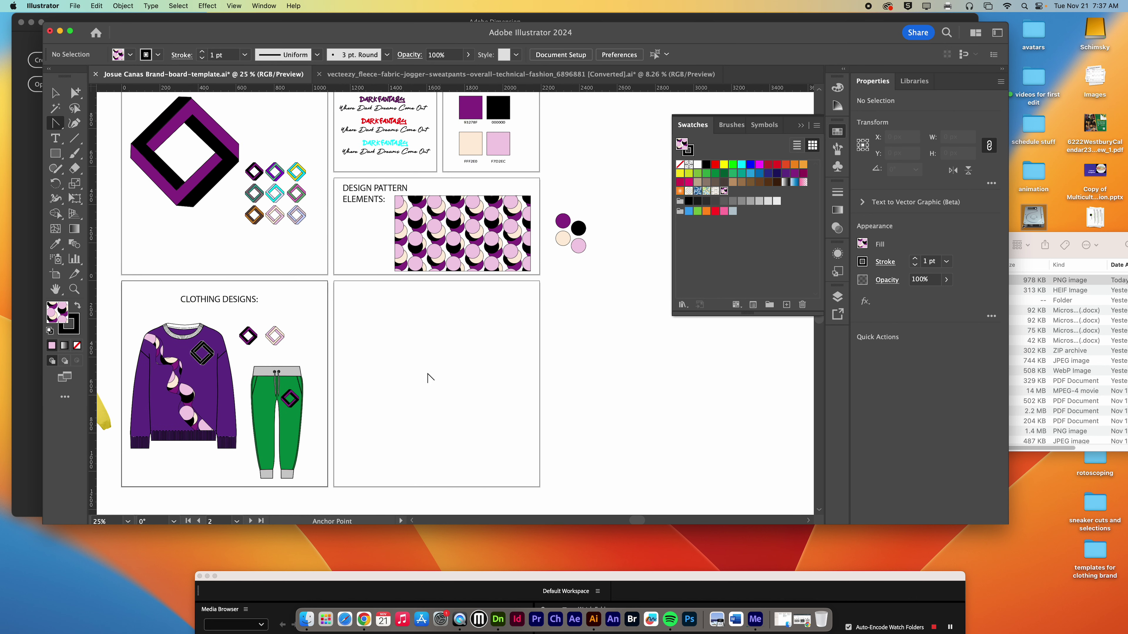
{"action": "key", "text": "v"}
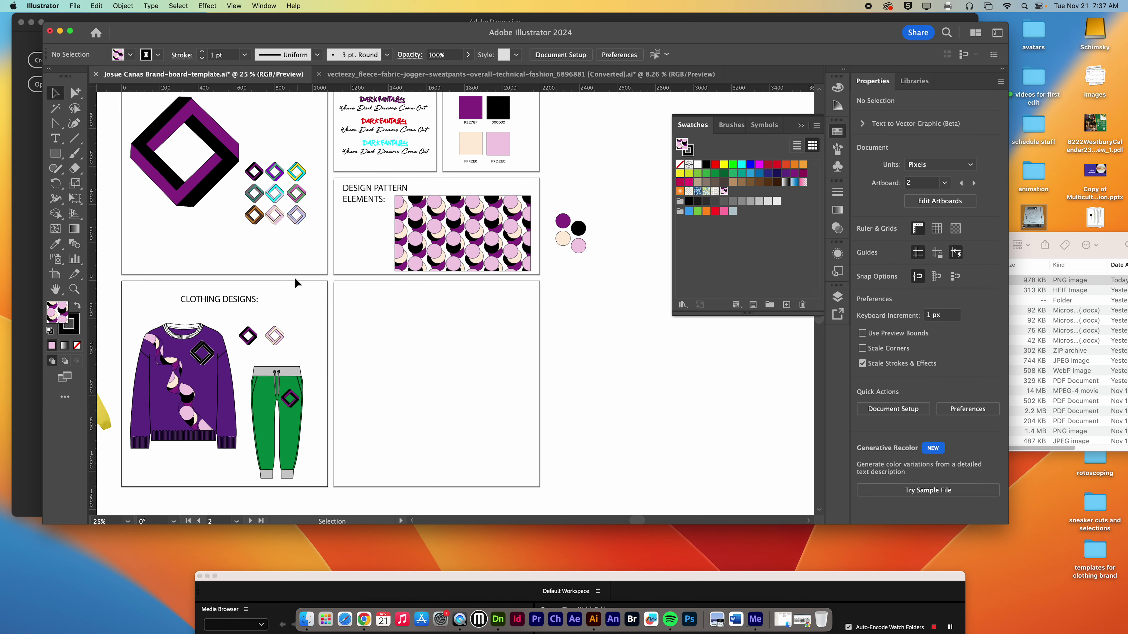
{"action": "left_click", "coordinate": [239, 300]}
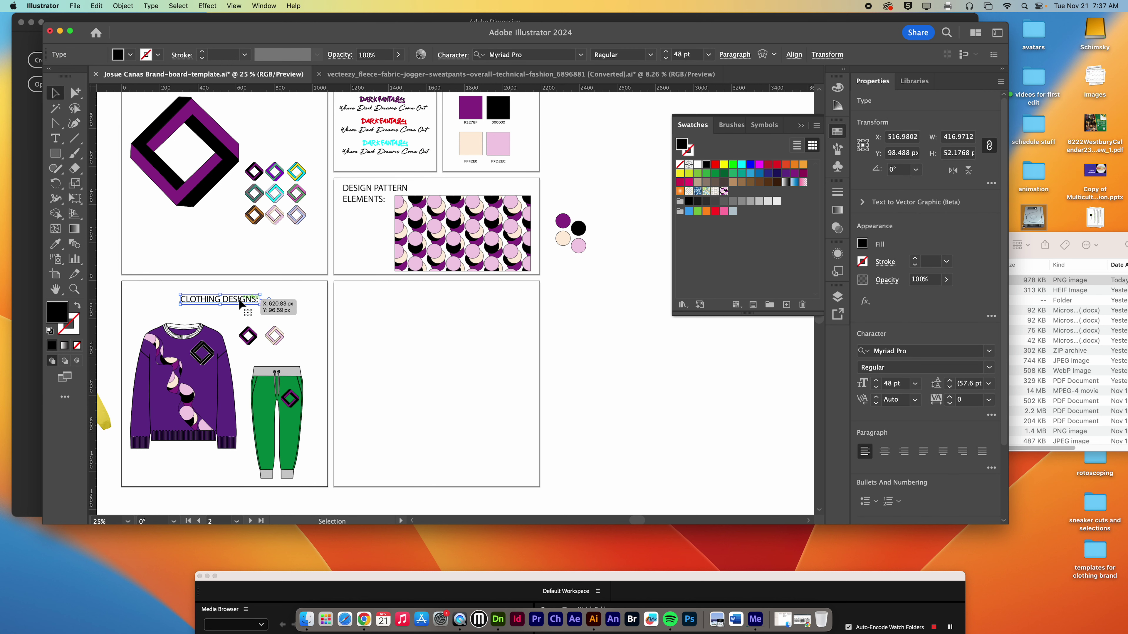
{"action": "left_click_drag", "start_coordinate": [238, 298], "coordinate": [449, 301]}
Retype the copy's first word so it reads PACKAGING DESIGNS:, then select the large logo.
{"action": "double_click", "coordinate": [452, 300]}
{"action": "double_click", "coordinate": [427, 299]}
{"action": "type", "text": "PACKAGING DESIGNS:"}
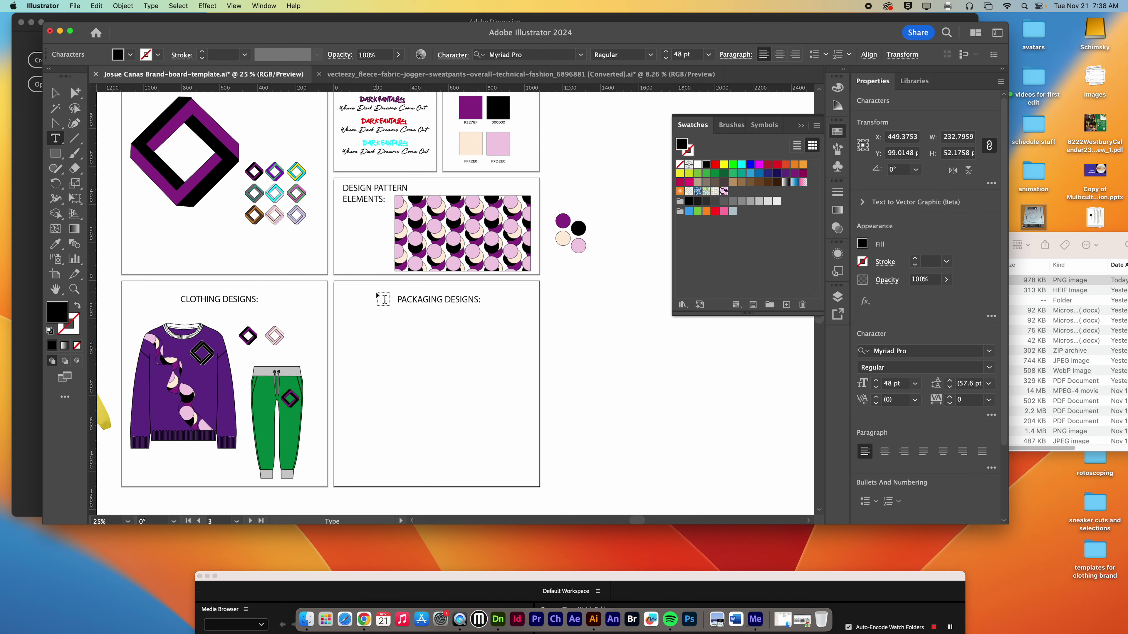
{"action": "left_click", "coordinate": [55, 93]}
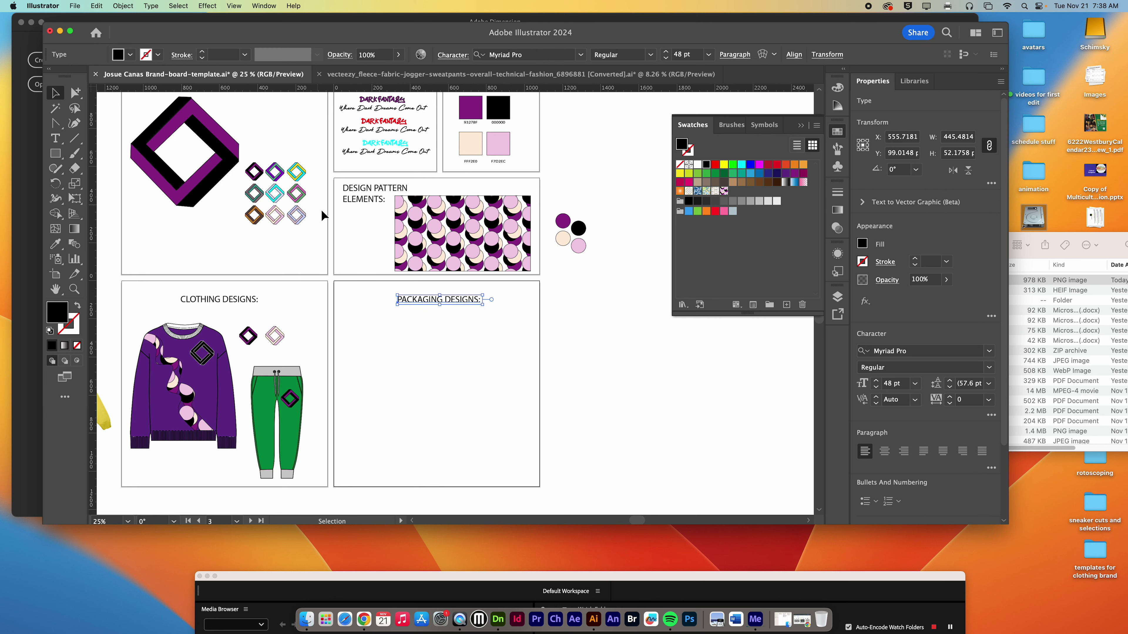
{"action": "left_click_drag", "start_coordinate": [335, 214], "coordinate": [489, 316]}
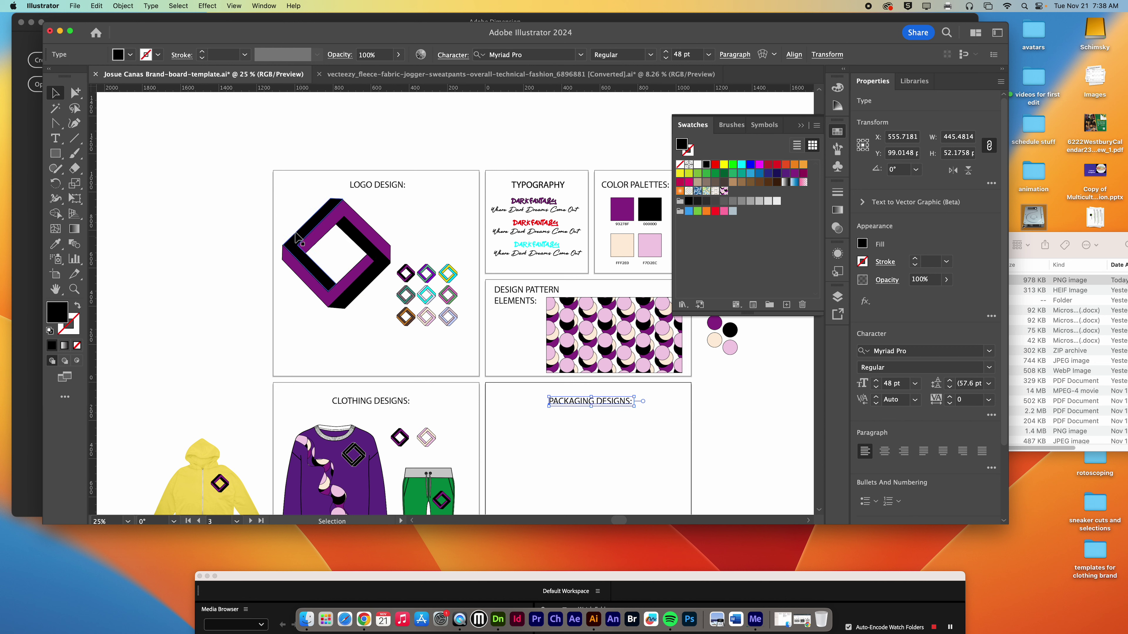
{"action": "left_click_drag", "start_coordinate": [278, 202], "coordinate": [385, 318]}
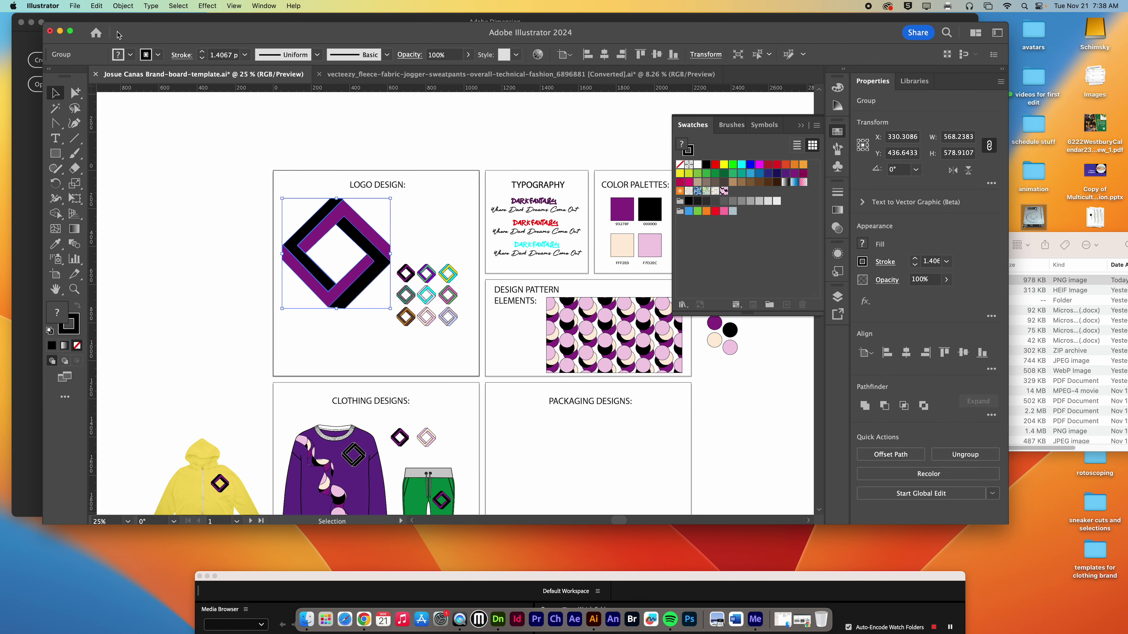
Export the selected logo as a PNG to the project 3 folder using Export Selection.
{"action": "left_click", "coordinate": [75, 6]}
{"action": "mouse_move", "coordinate": [125, 232]}
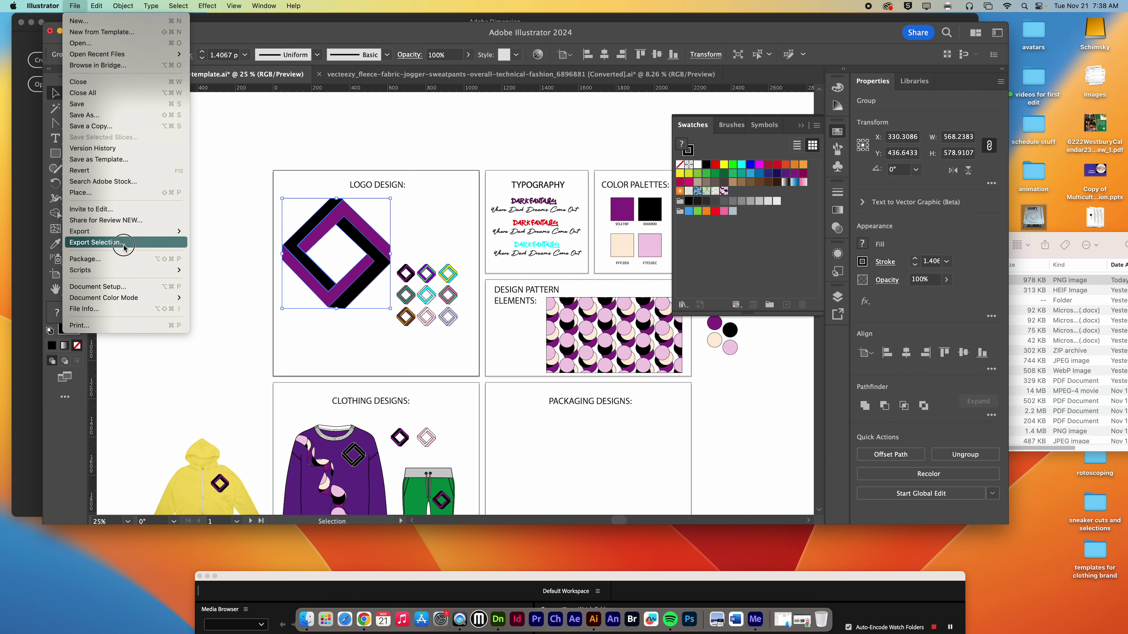
{"action": "left_click", "coordinate": [124, 244]}
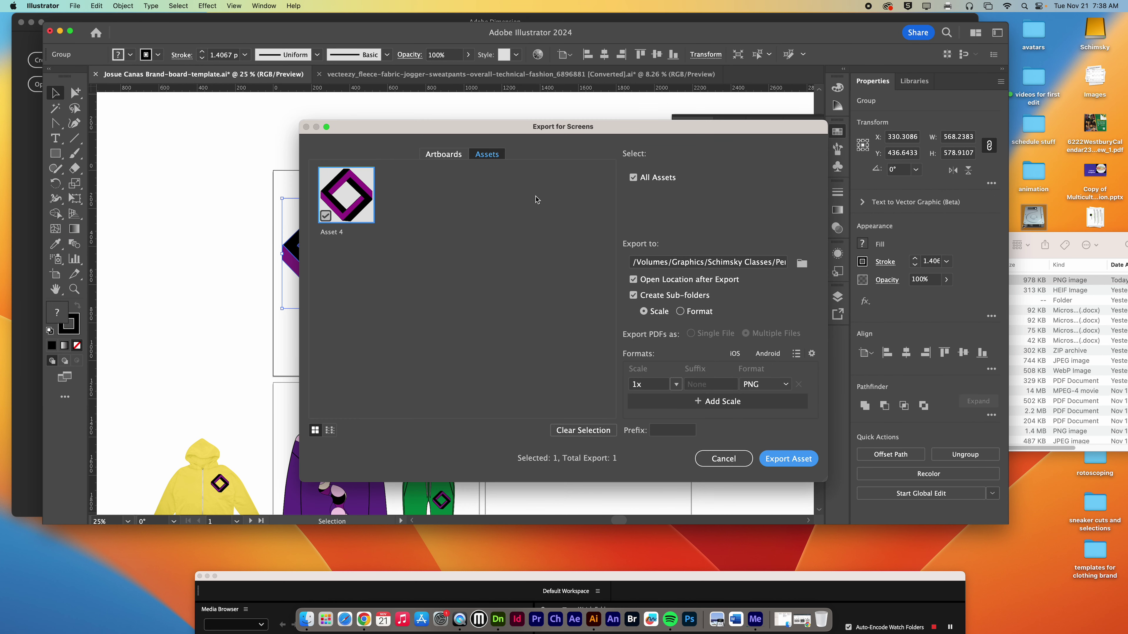
{"action": "left_click", "coordinate": [774, 385]}
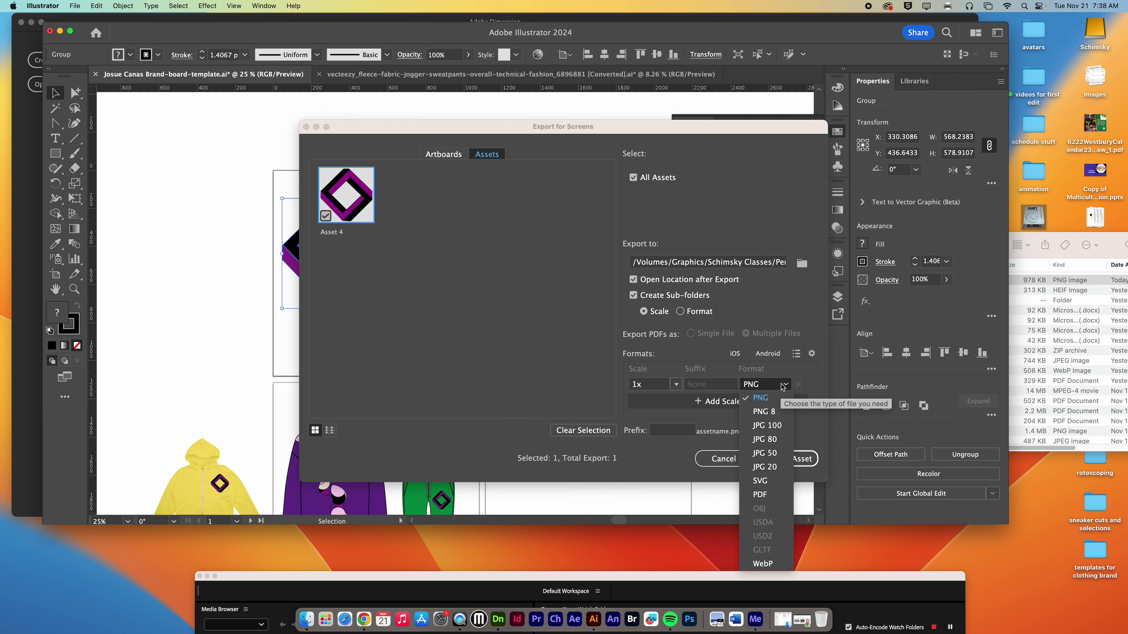
{"action": "left_click", "coordinate": [551, 377]}
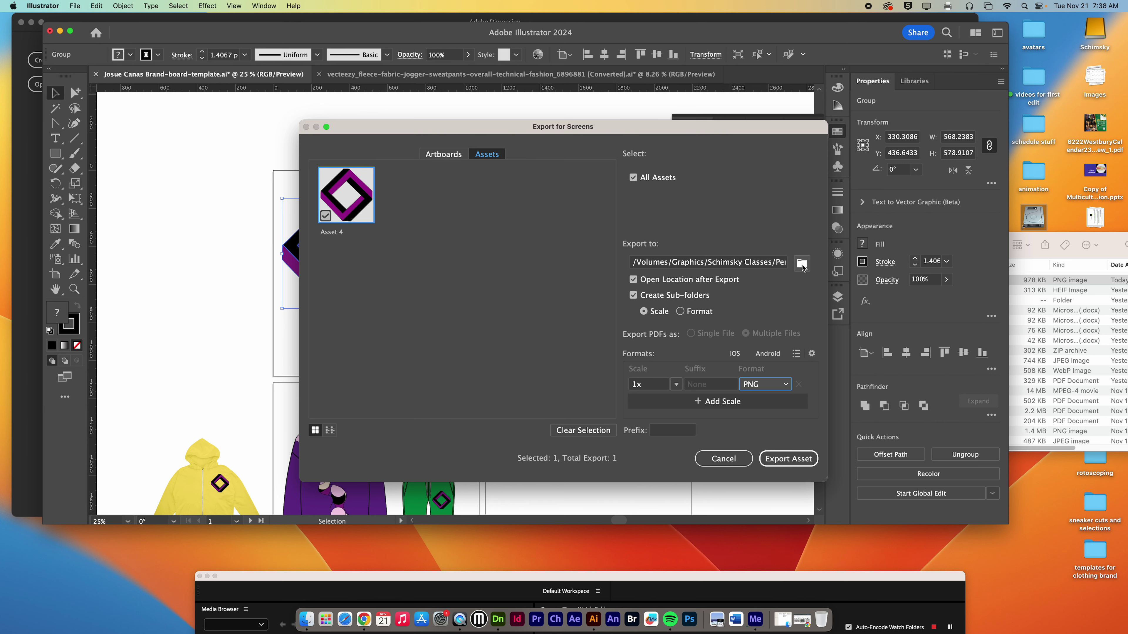
{"action": "left_click", "coordinate": [803, 263]}
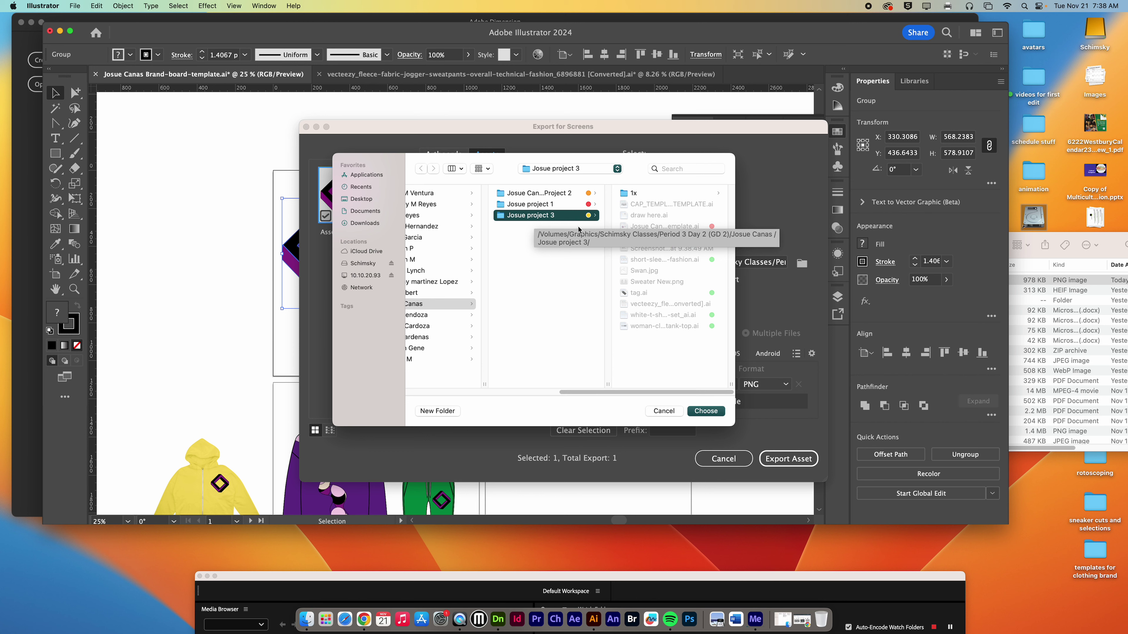
{"action": "left_click", "coordinate": [705, 414]}
{"action": "left_click", "coordinate": [791, 460]}
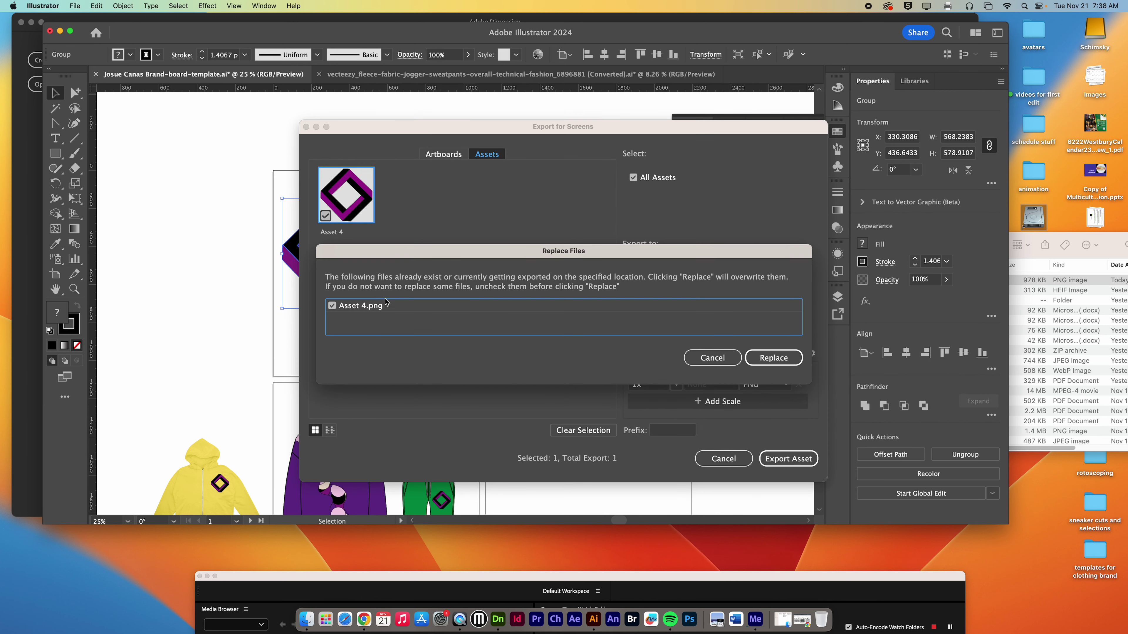
Replace the old Asset 4.png and preview the new one in the 1x folder.
{"action": "left_click", "coordinate": [774, 358]}
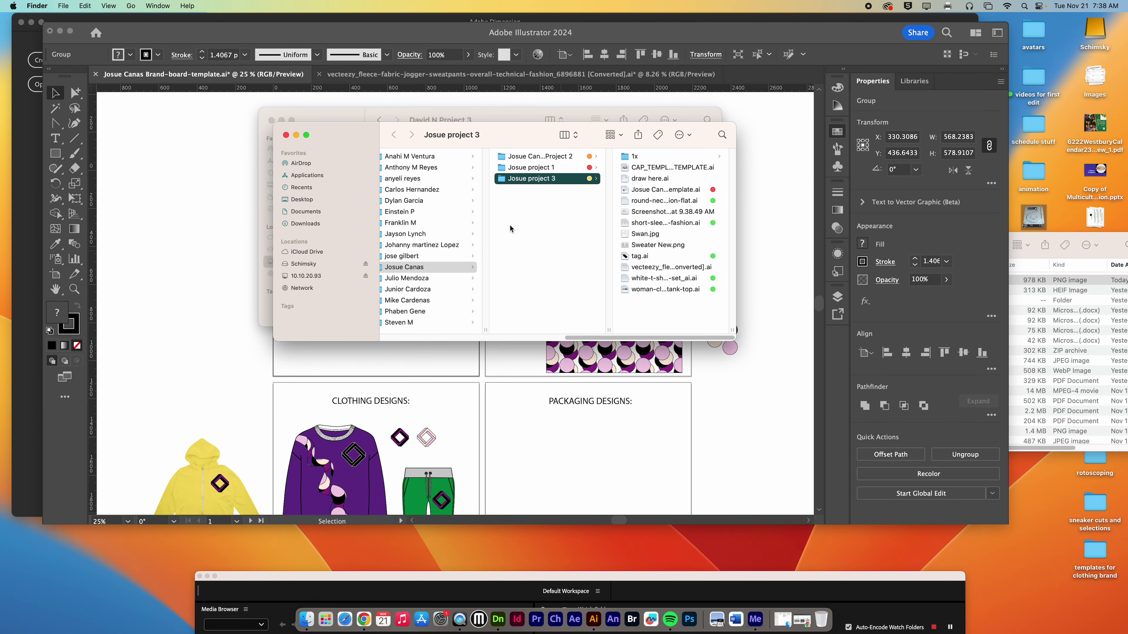
{"action": "left_click", "coordinate": [634, 157]}
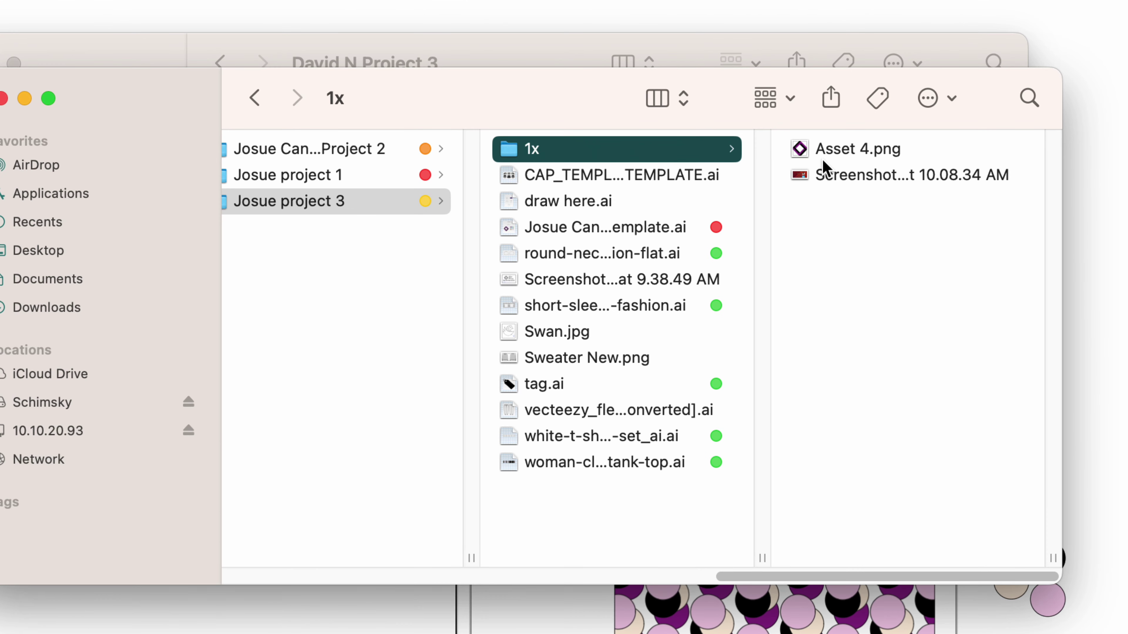
{"action": "left_click", "coordinate": [797, 153]}
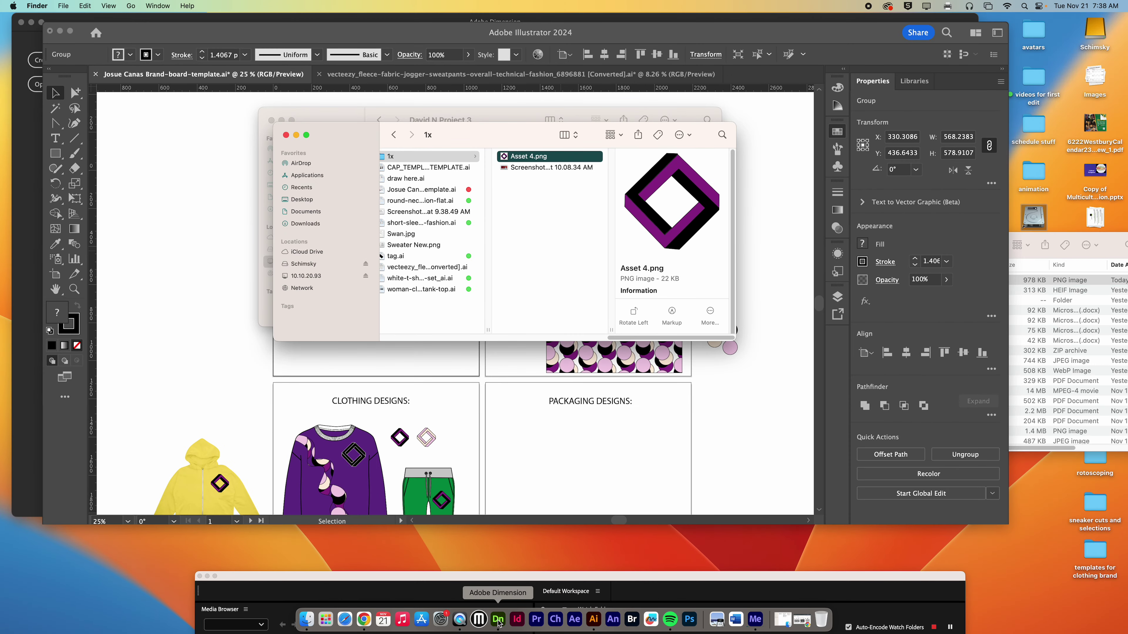
Bring Adobe Dimension's start screen to the front from the Dock.
{"action": "left_click", "coordinate": [498, 620]}
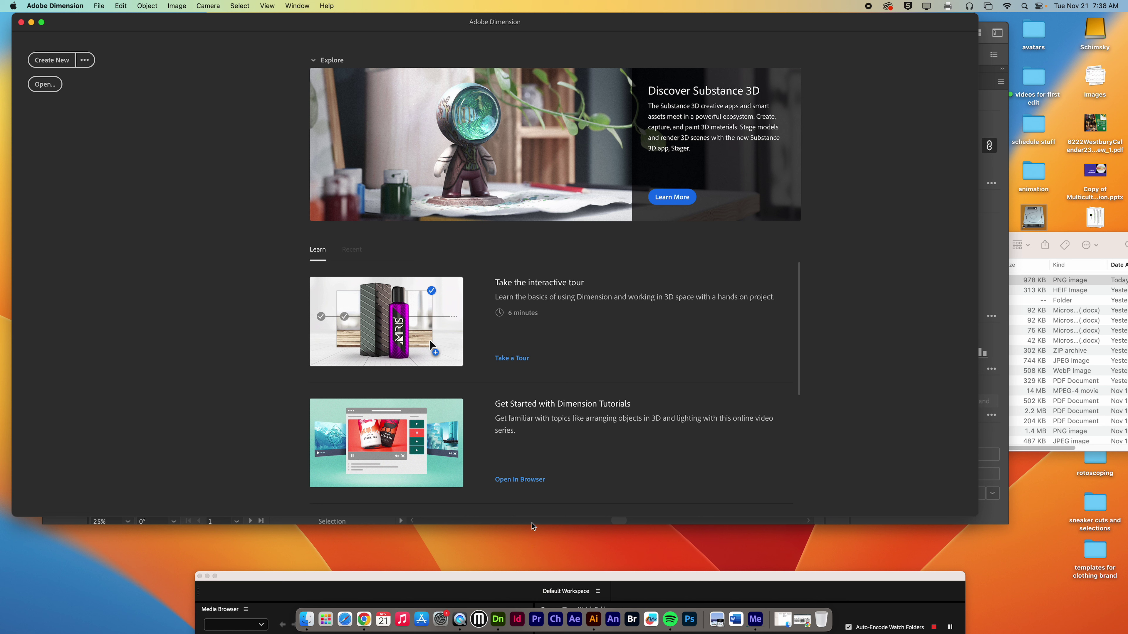